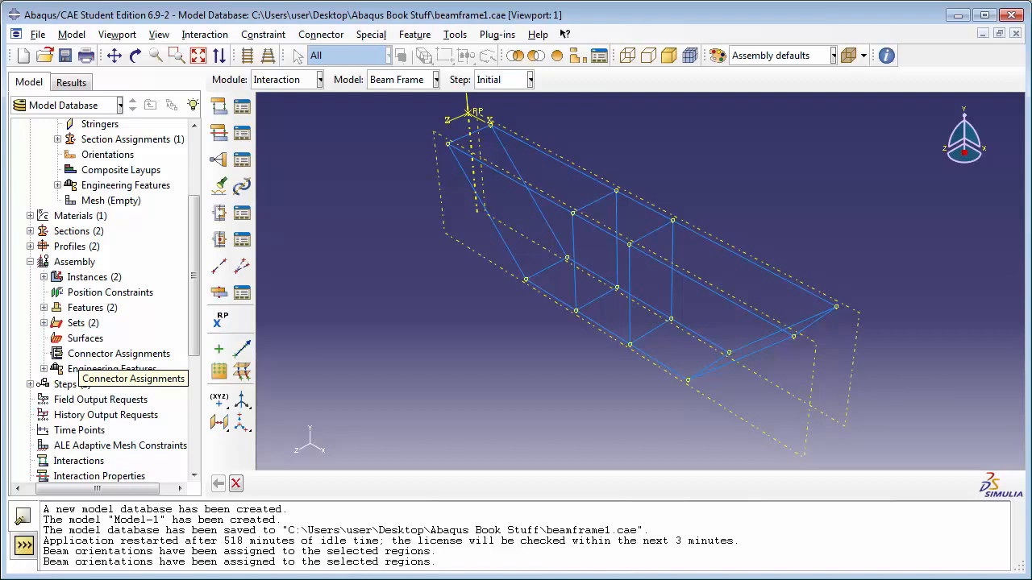
- Assign the FrameCrossConnSect connector section to the "Set of connector wires" region of the assembly
double_click(104, 355)
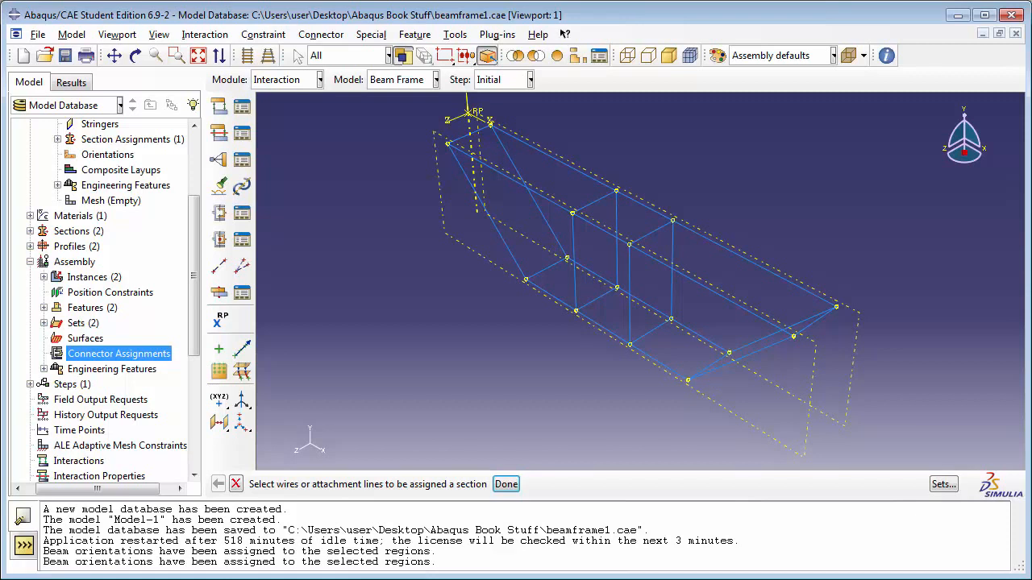
left_click(944, 486)
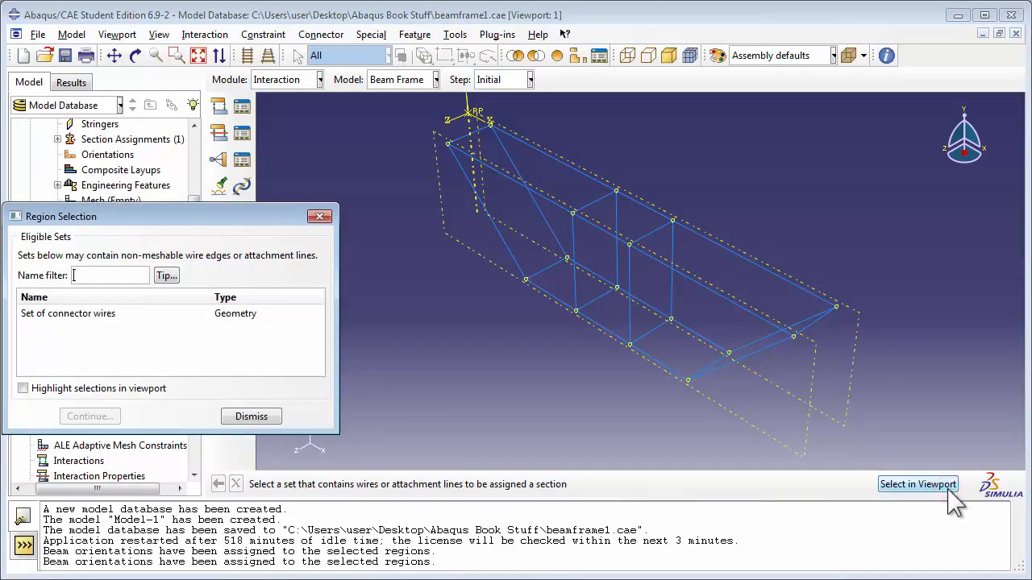
left_click(96, 314)
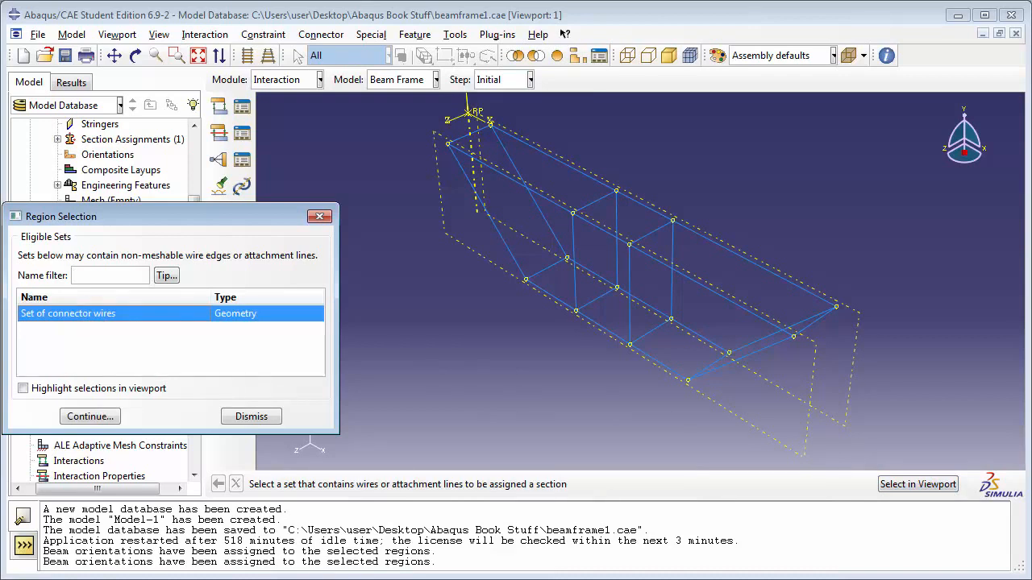
left_click(69, 388)
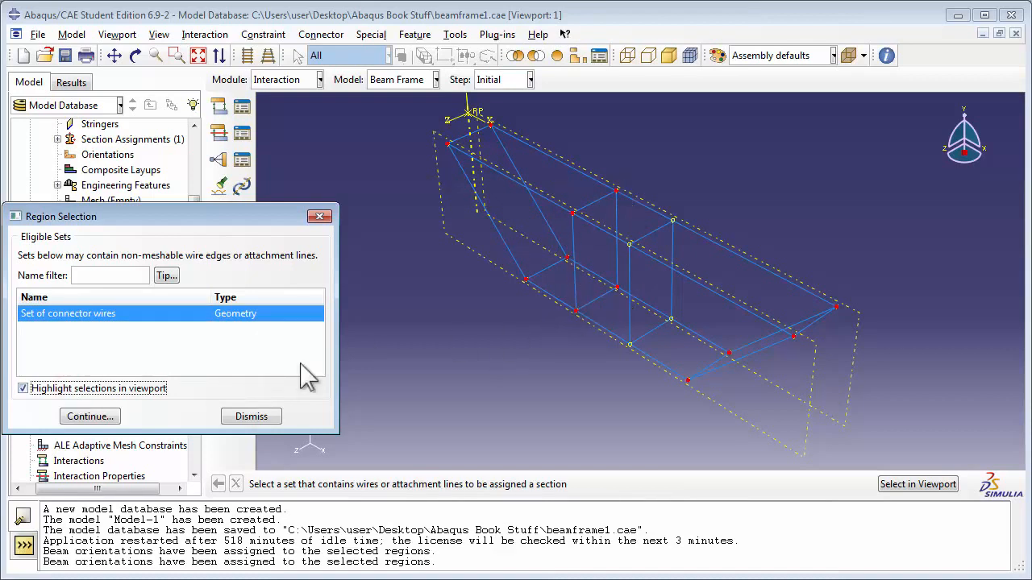
left_click(120, 388)
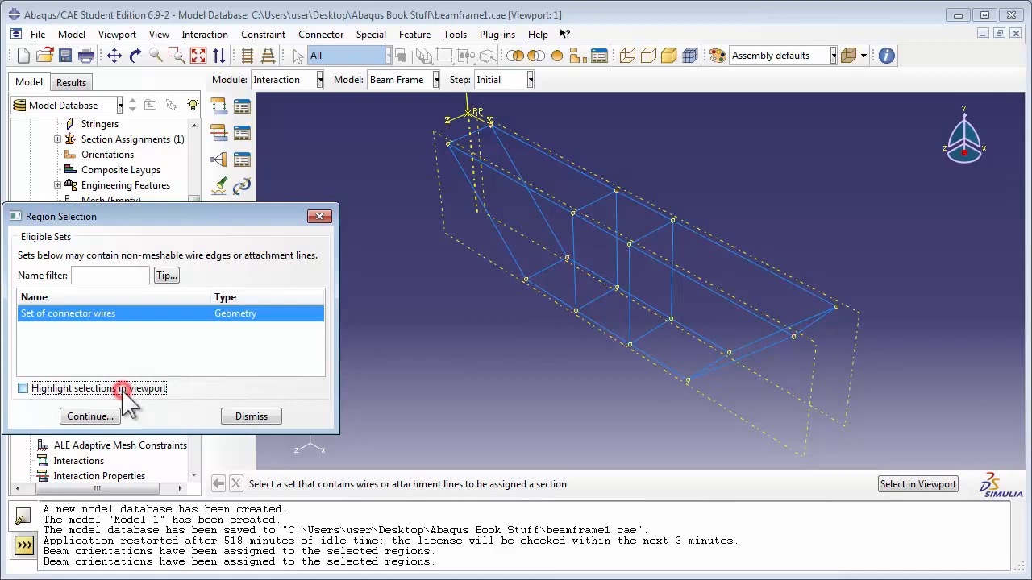
left_click(110, 415)
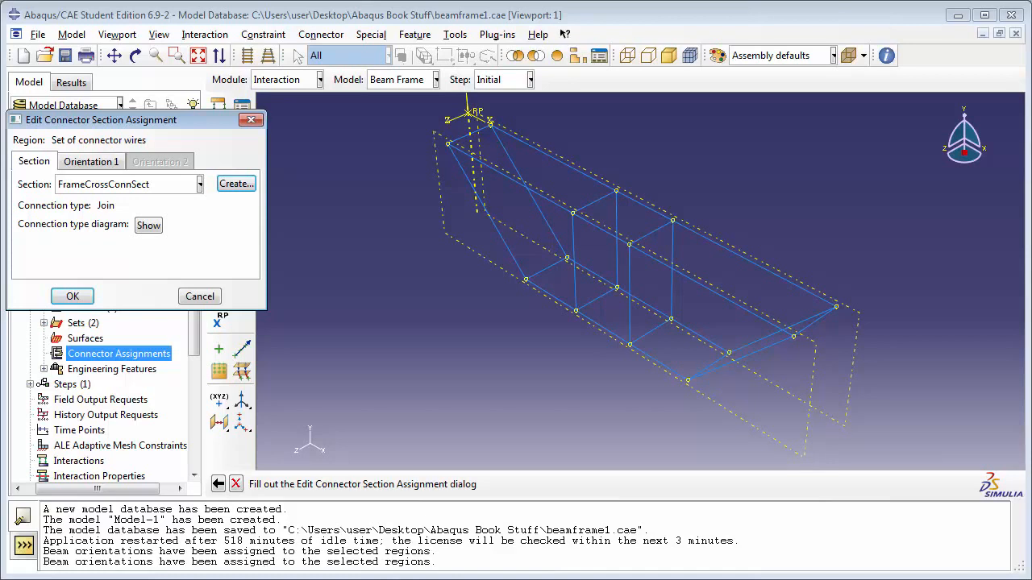
left_click(72, 186)
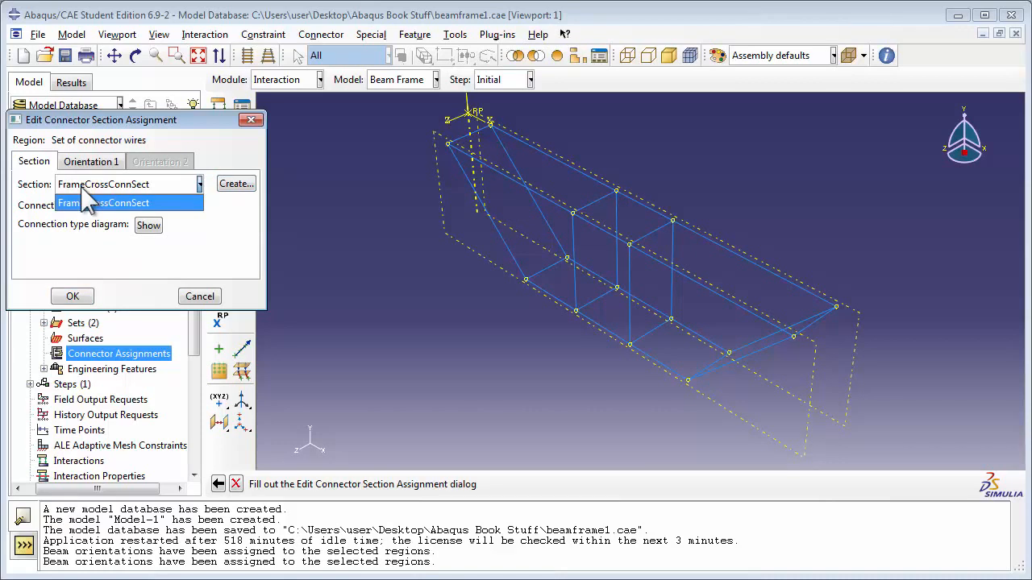
left_click(88, 203)
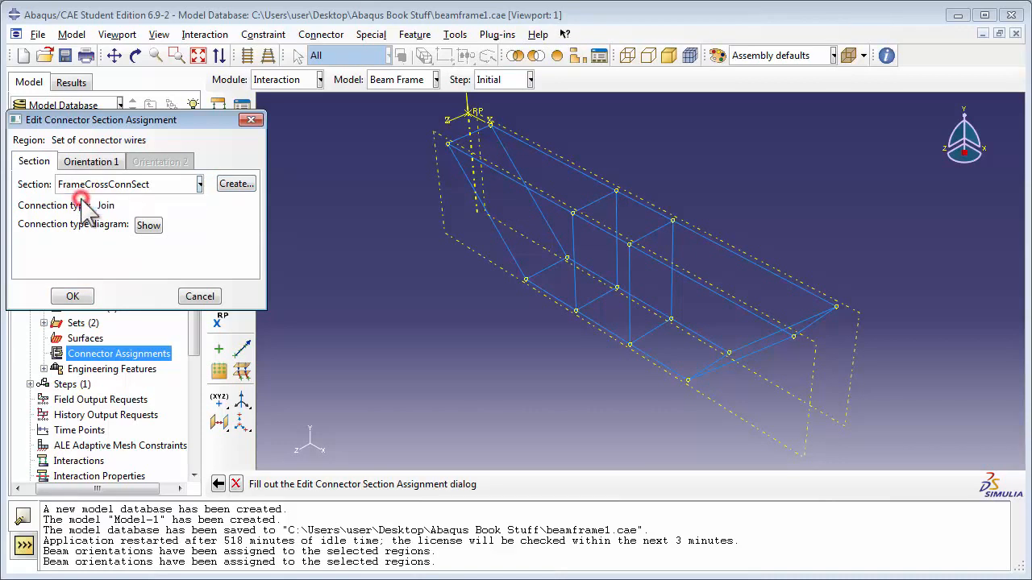
left_click(73, 296)
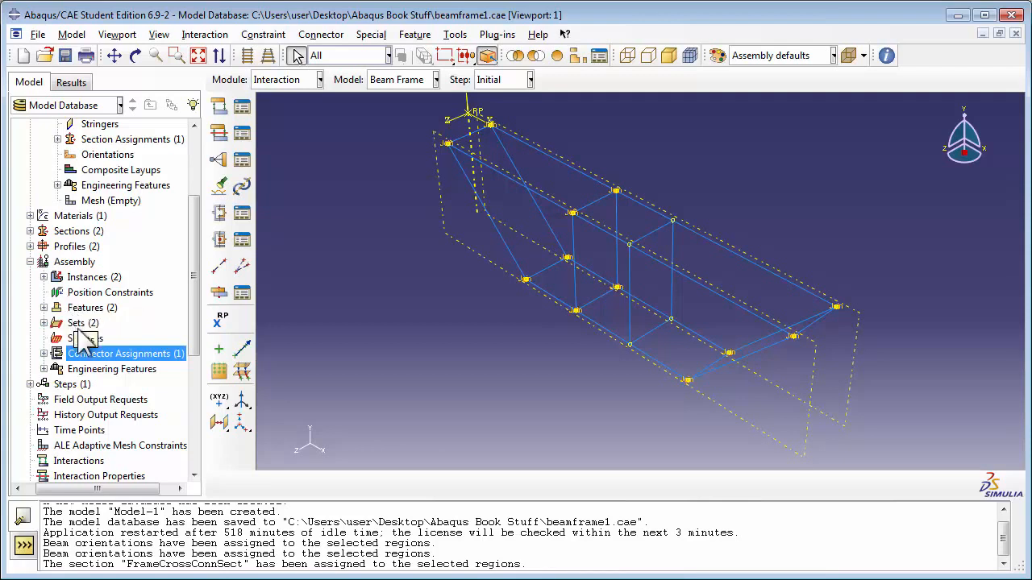
- Suppress the Frame-1 instance in the assembly
left_click(44, 278)
left_click(85, 293)
right_click(95, 296)
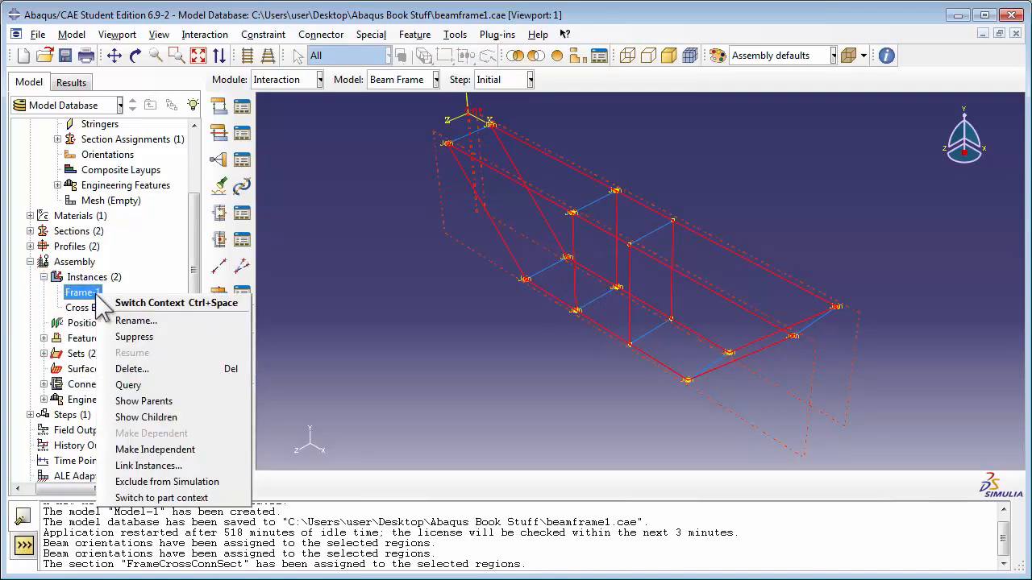
left_click(160, 336)
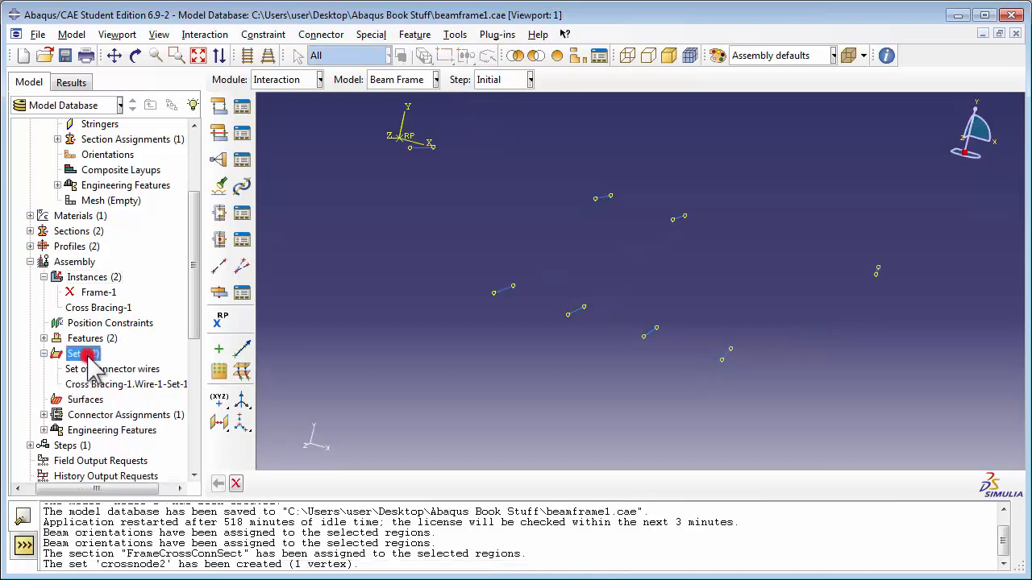
- Create an assembly set named crossnode1 from the left end vertex of the right-hand inner top cross brace
double_click(87, 356)
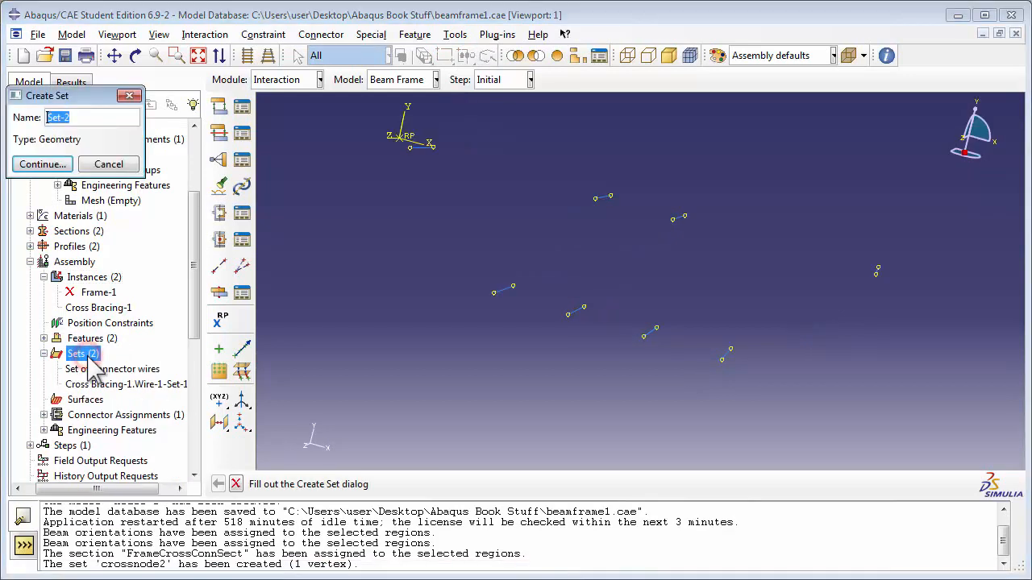
type("crossnode1")
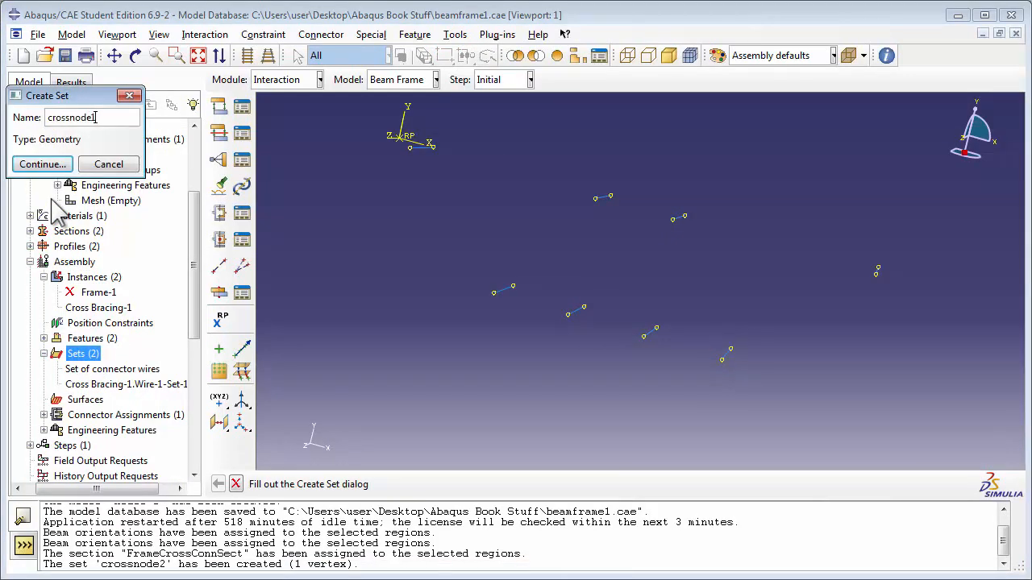
left_click(53, 166)
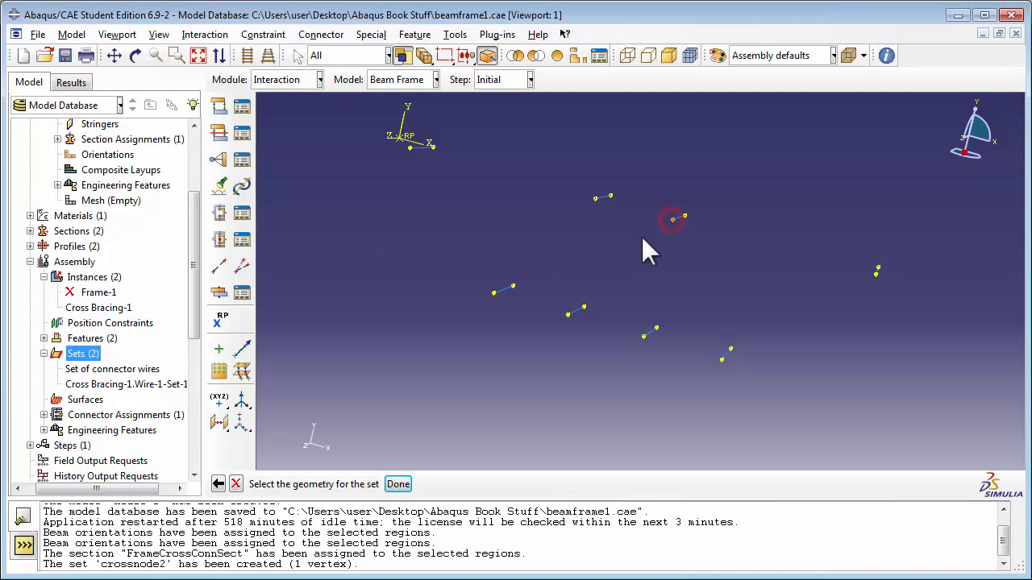
left_click(396, 484)
- Create an assembly set named crossnode2 from the right end vertex of the same top cross brace
double_click(91, 353)
type("crossnode2")
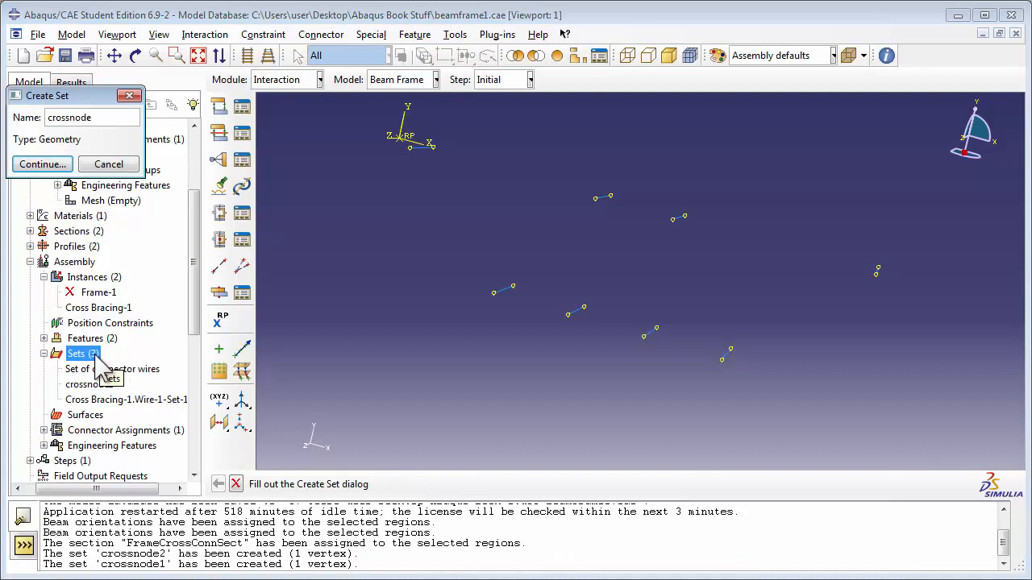
left_click(55, 164)
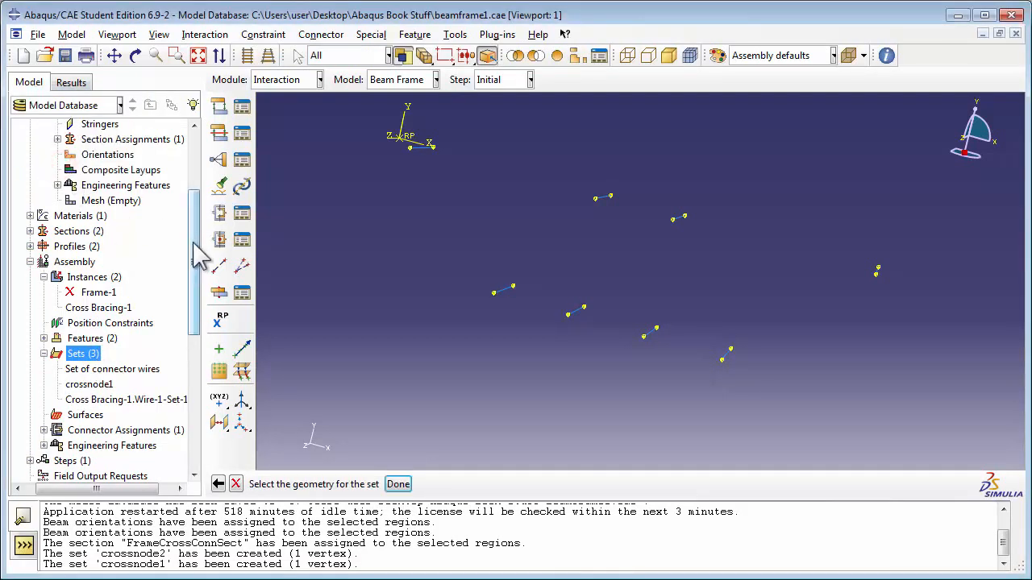
left_click(684, 216)
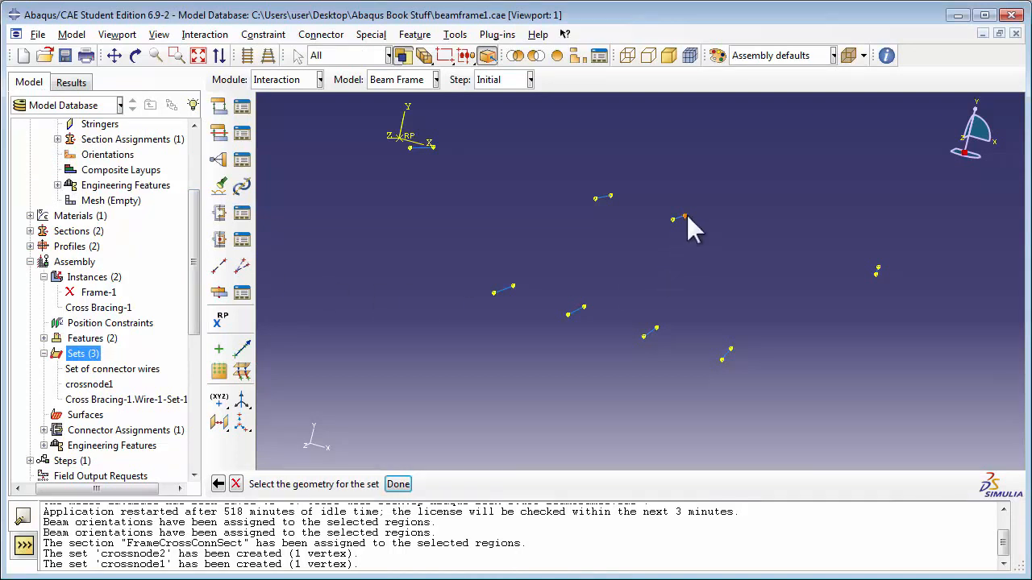
left_click(400, 483)
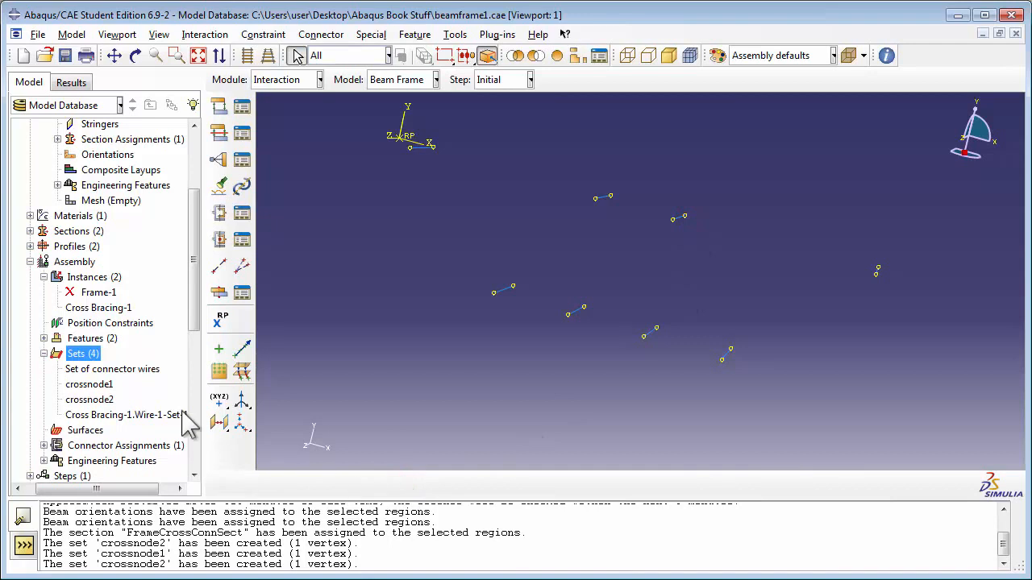
- Resume the Frame-1 instance and suppress the Cross Bracing-1 instance
left_click(100, 293)
right_click(102, 294)
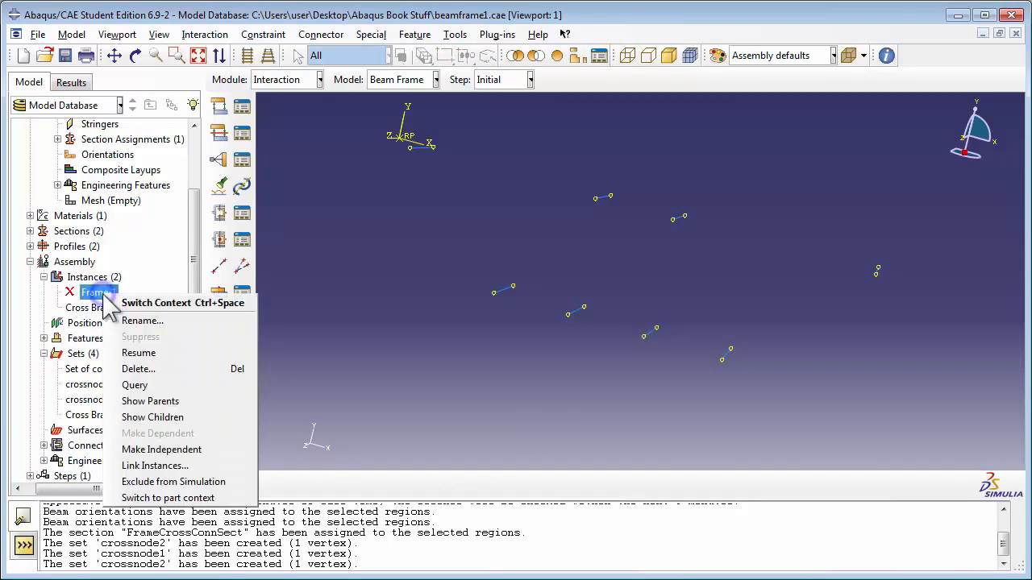
left_click(133, 350)
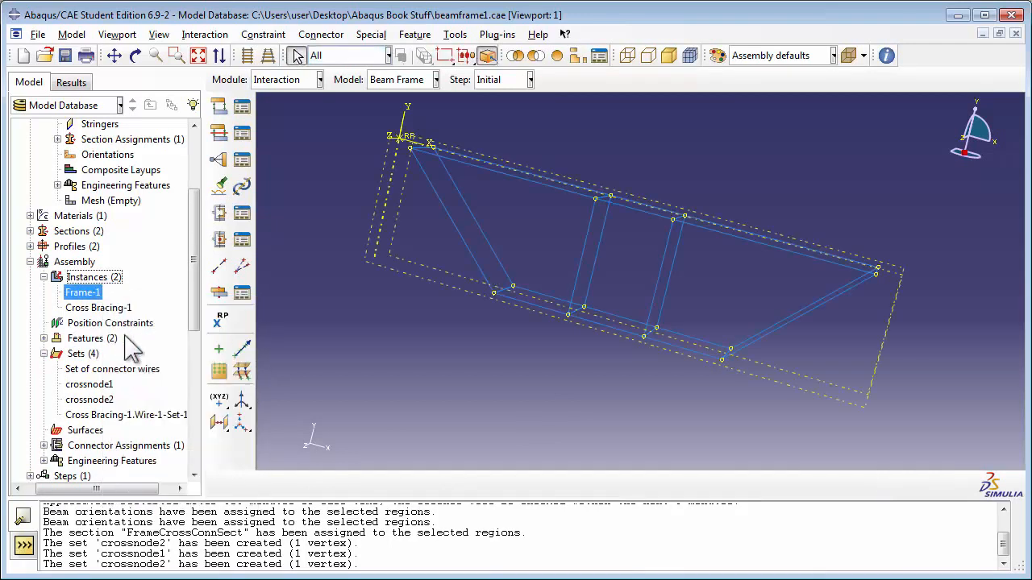
left_click(111, 314)
right_click(113, 321)
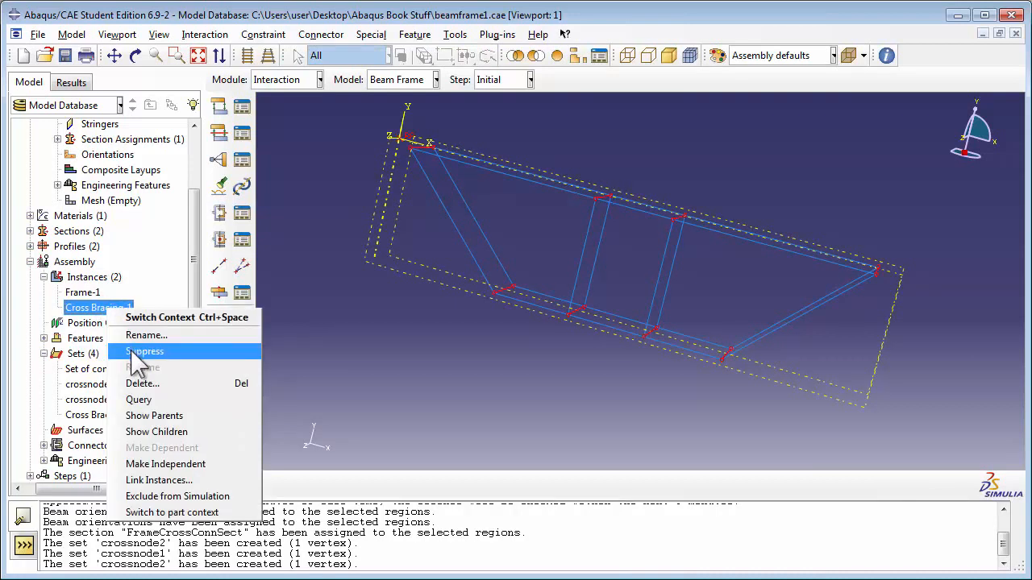
left_click(133, 351)
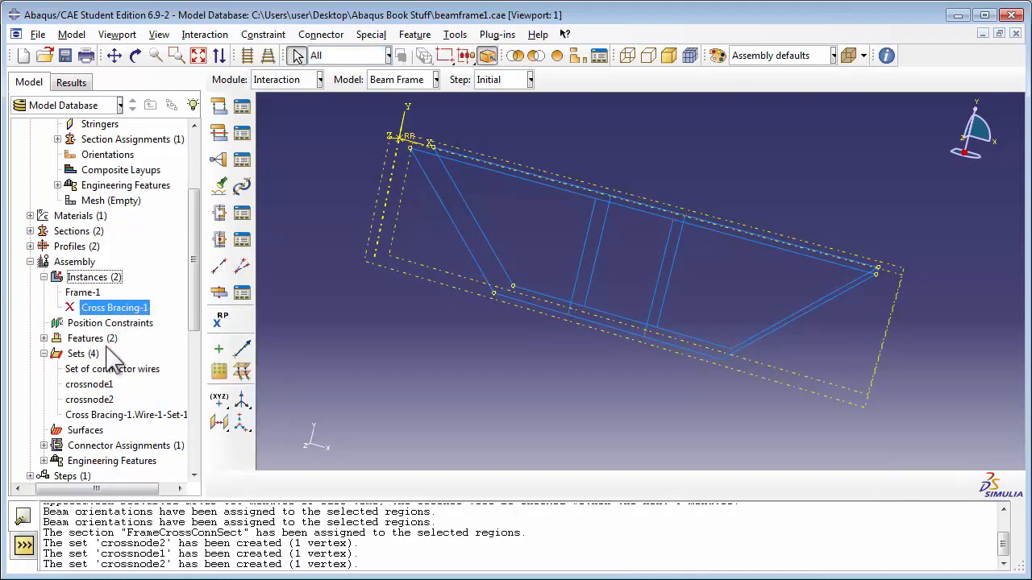
- Create an assembly set named framenode1 from the frame vertex coinciding with crossnode1, atop the left member of the right-hand upright pair
double_click(81, 354)
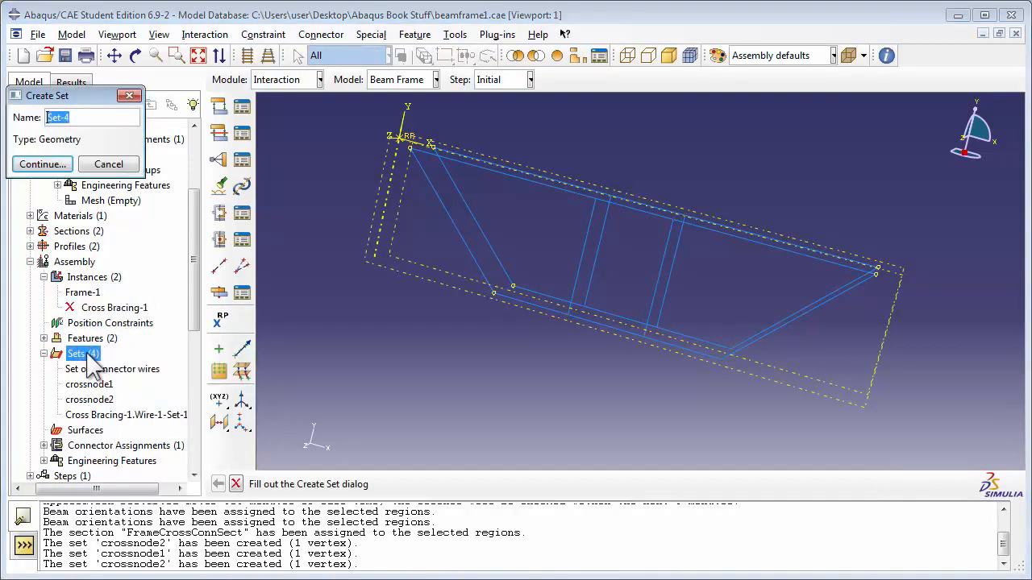
type("framenode1")
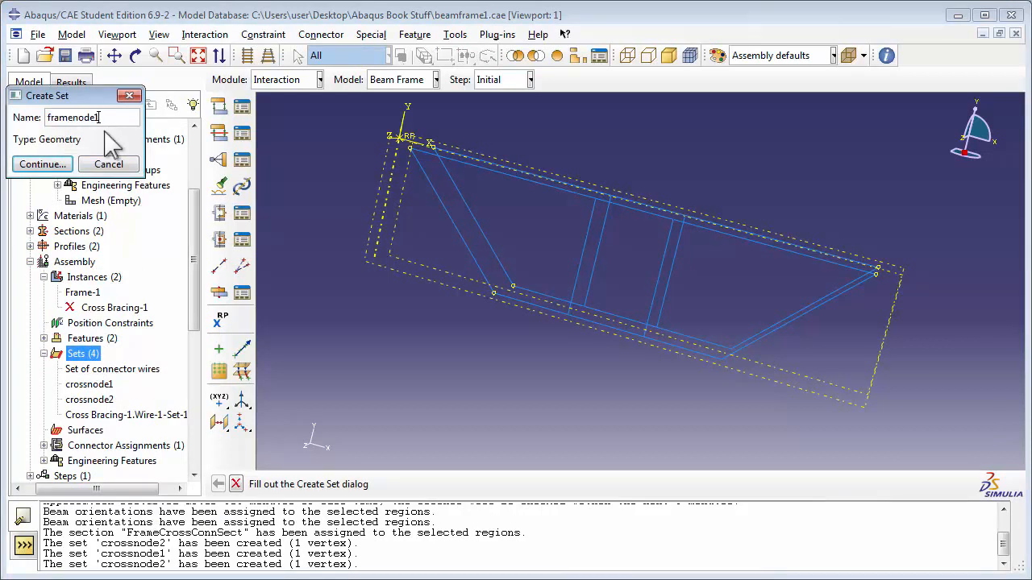
left_click(40, 164)
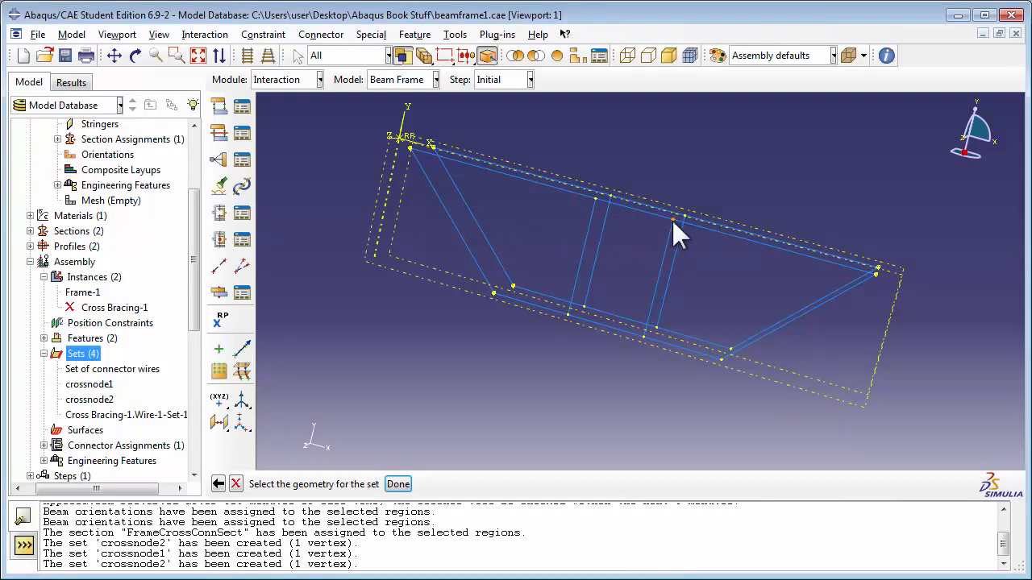
left_click(398, 483)
- Create an assembly set named framenode2 from the frame vertex coinciding with crossnode2, atop the right member of the right-hand upright pair
double_click(92, 354)
type("fra")
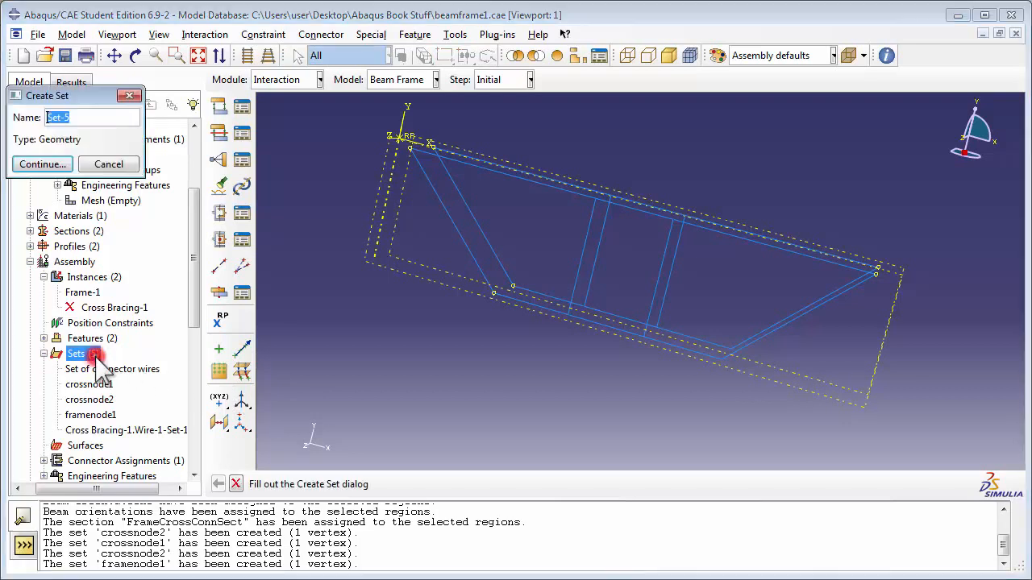
type("menode2")
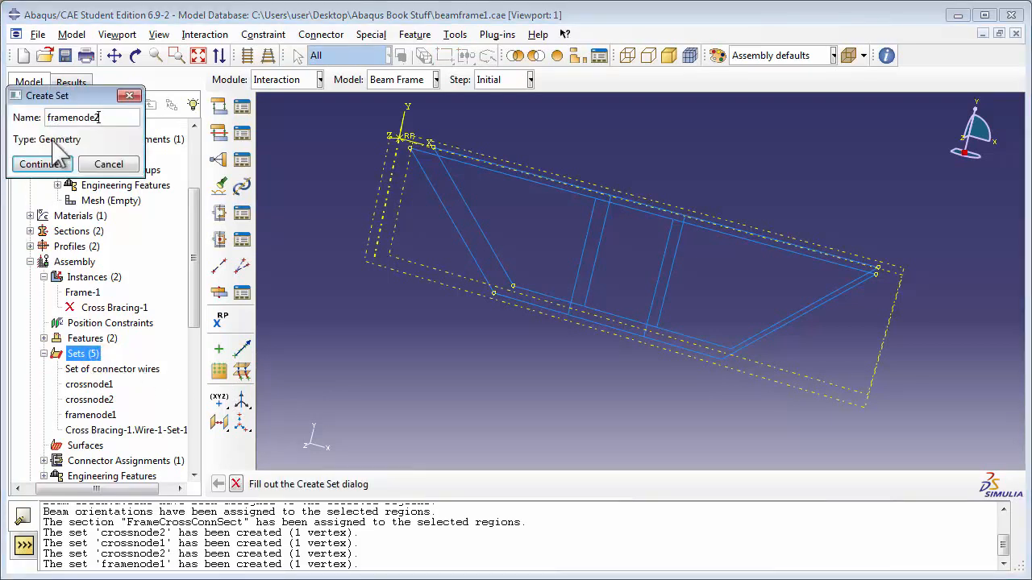
left_click(50, 164)
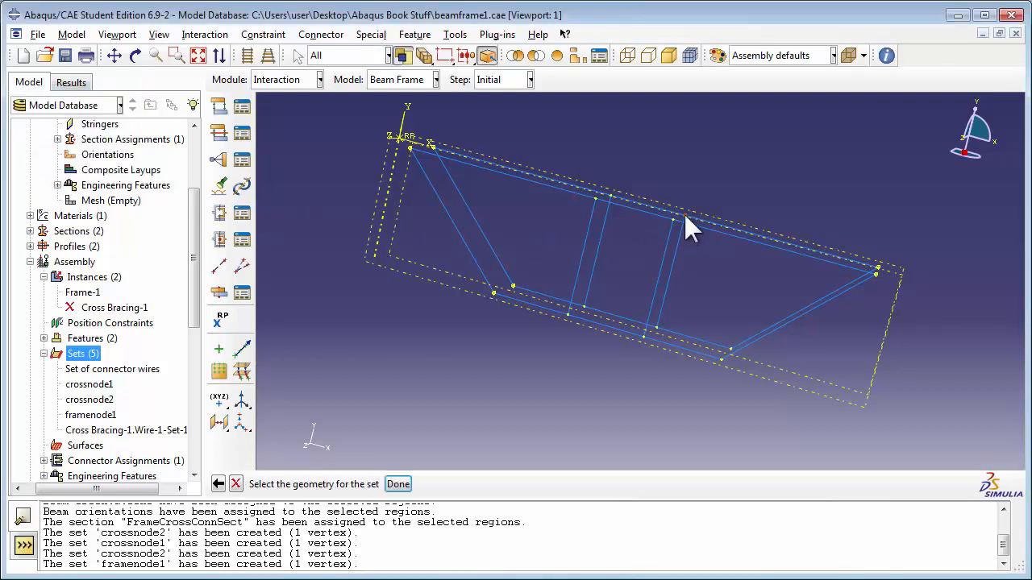
left_click(397, 483)
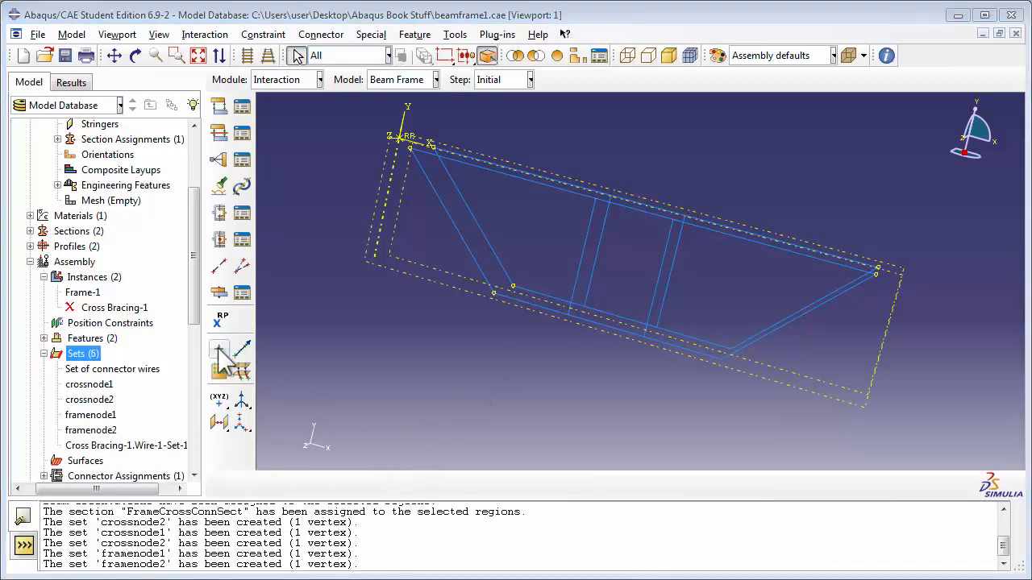
- Resume the Cross Bracing-1 instance and collapse the Assembly branch of the model tree
right_click(138, 313)
left_click(170, 368)
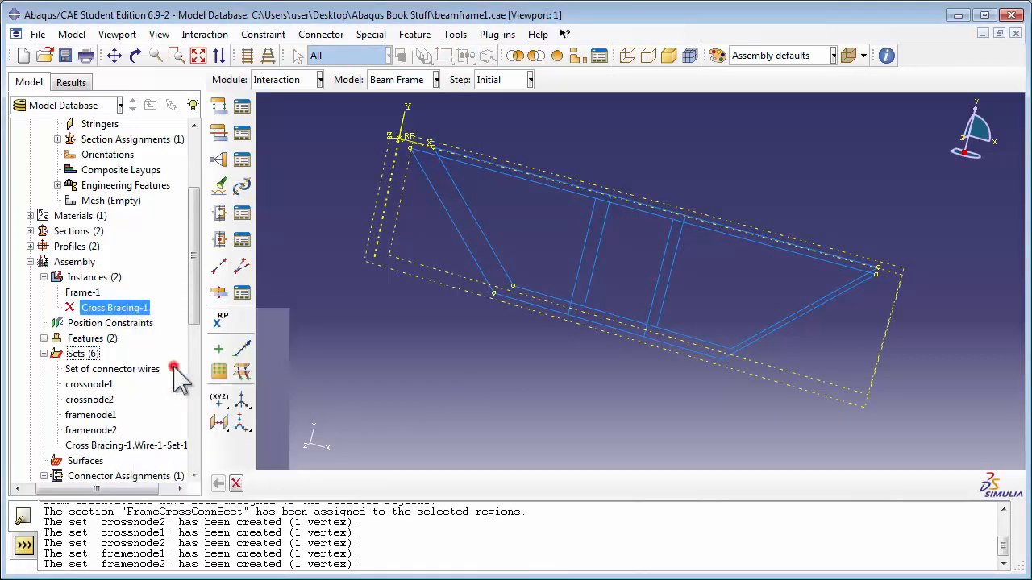
left_click(44, 276)
left_click(30, 261)
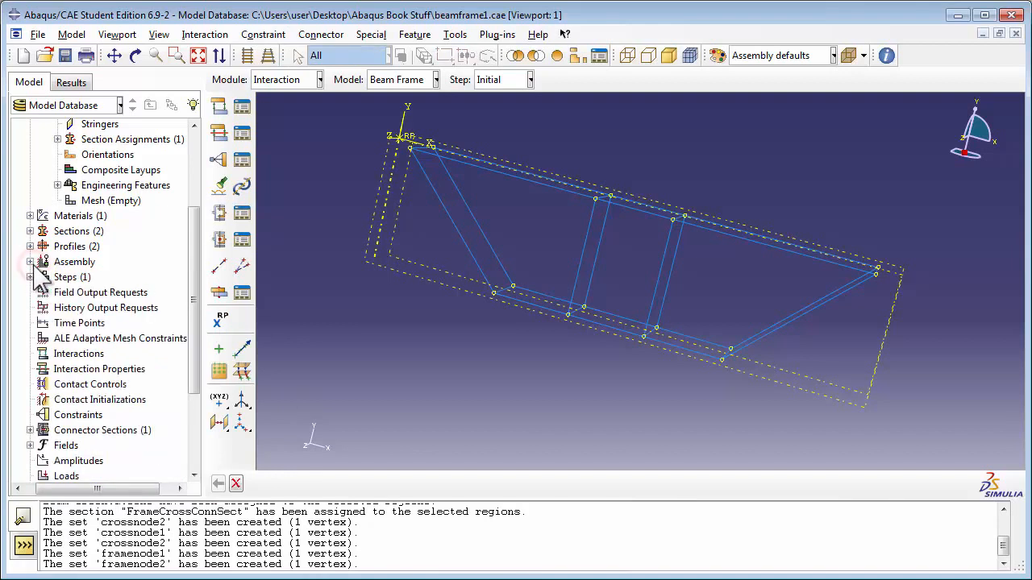
- Collapse the Frame part's branch in the model tree and start an Equation constraint named JoinConstraint1
scroll(40, 274, "up", 3)
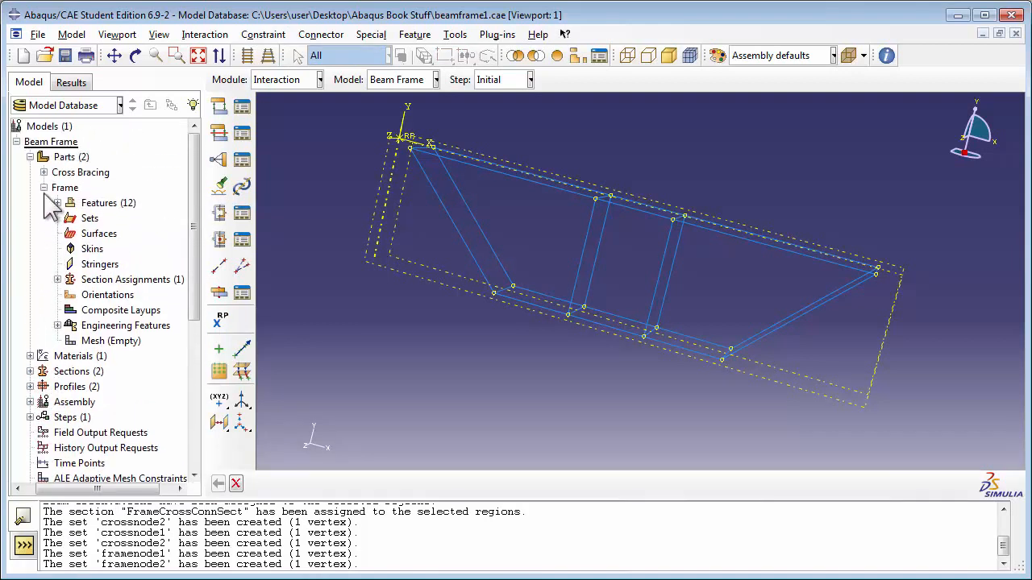
left_click(45, 187)
scroll(115, 272, "down", 2)
scroll(119, 287, "down", 2)
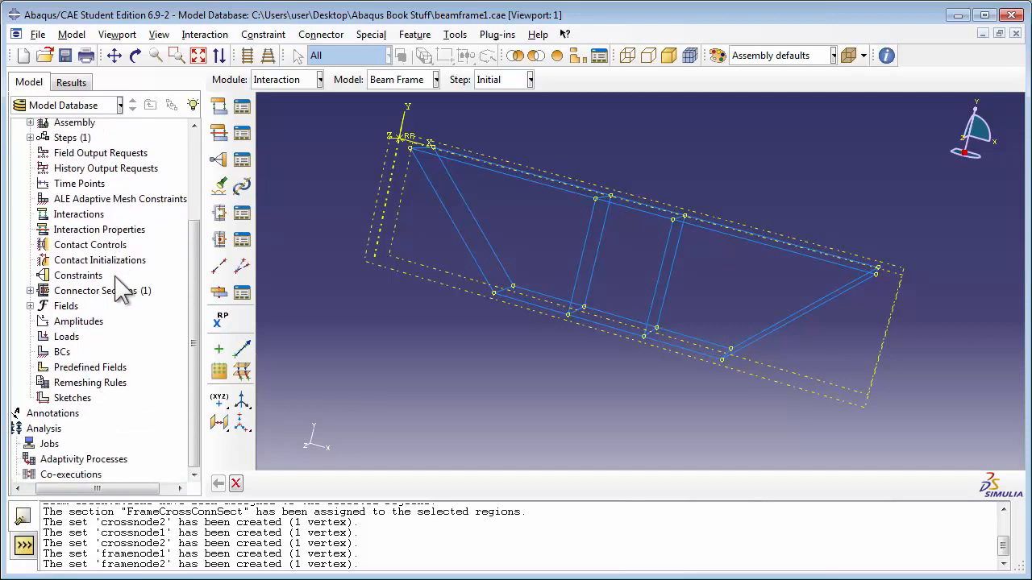
double_click(77, 275)
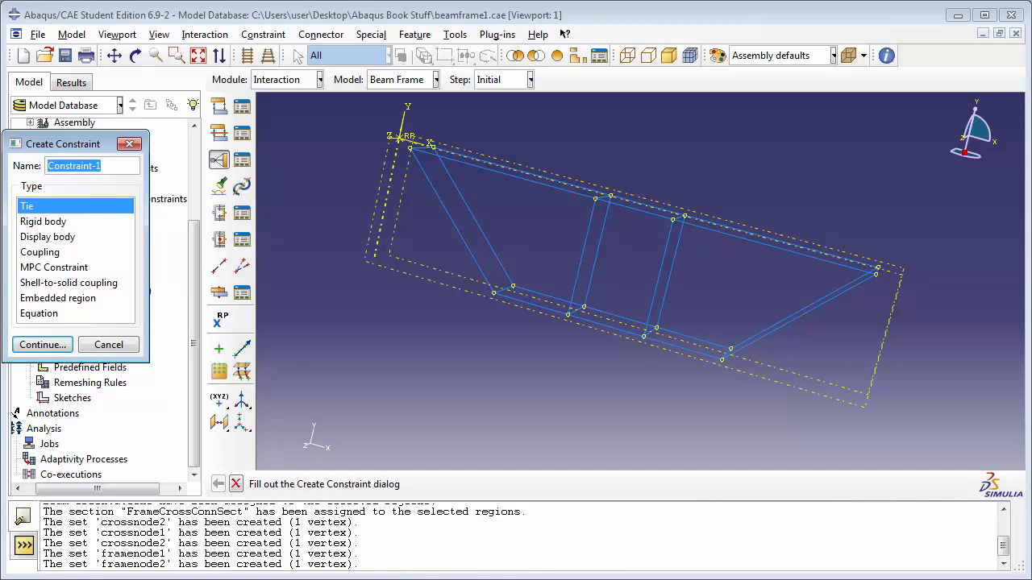
type("JoinS")
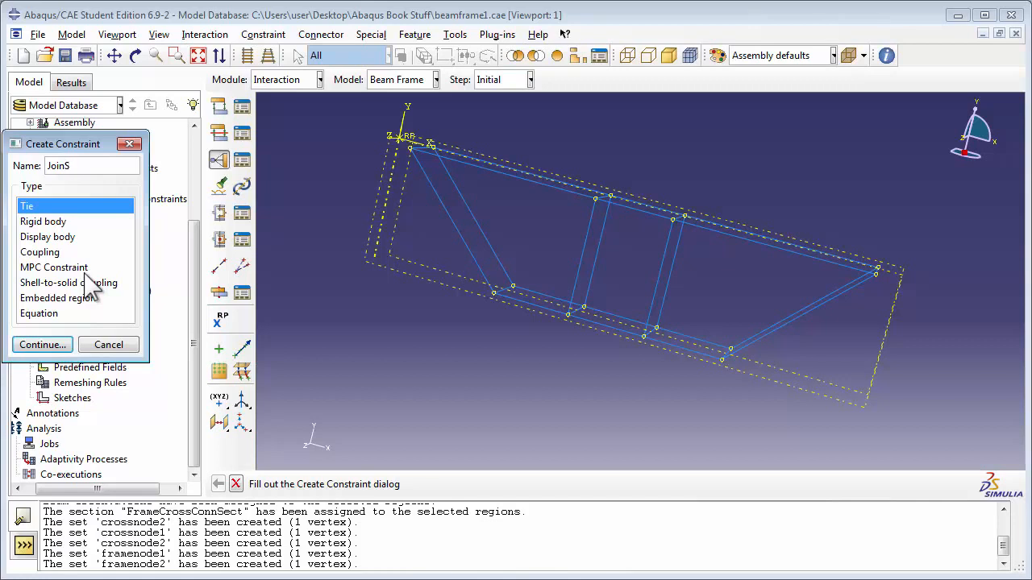
key("BackSpace")
type("Constraint1")
left_click(50, 313)
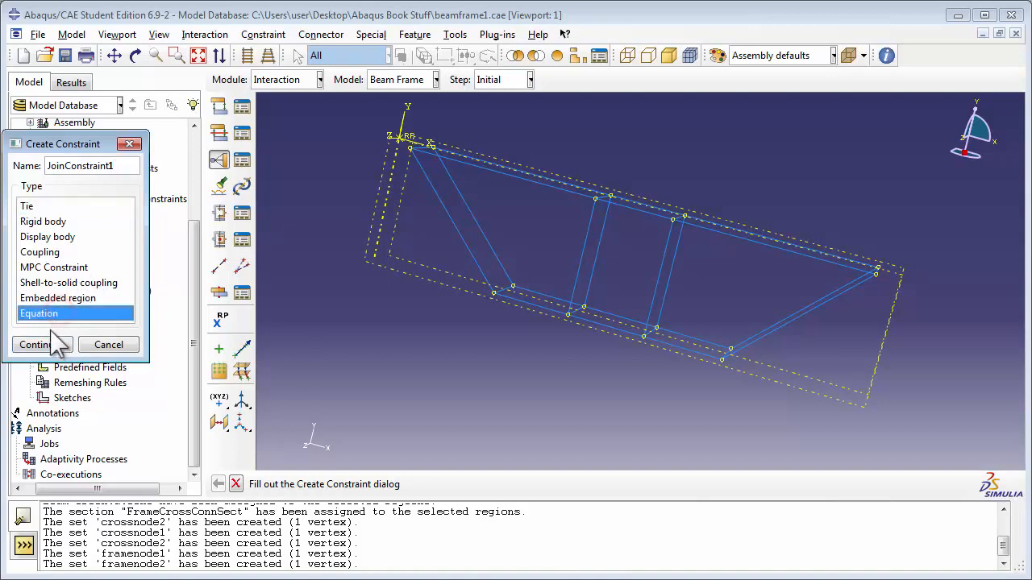
left_click(47, 343)
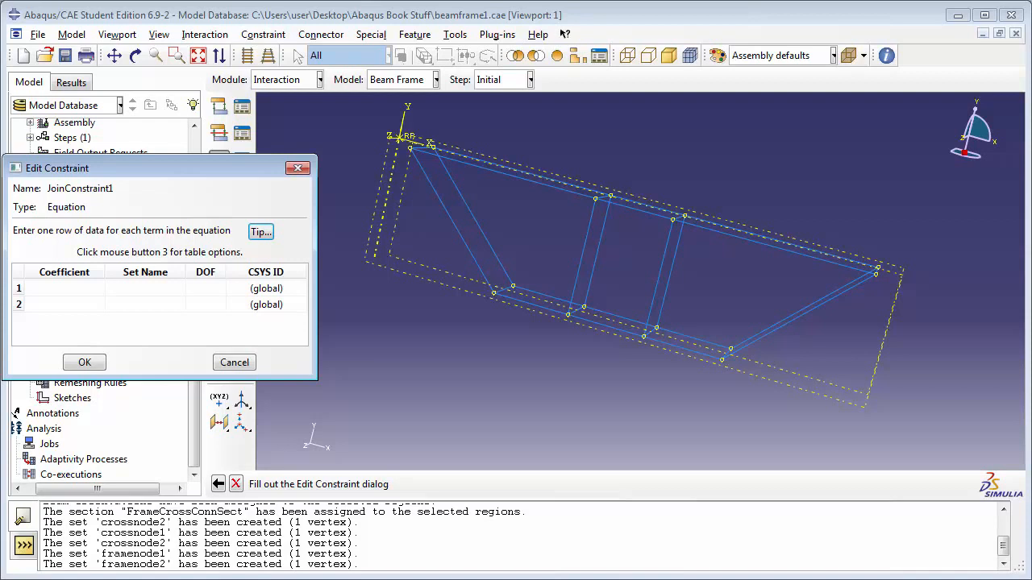
- Define the first term of JoinConstraint1 with coefficient 1, set crossnode1 and DOF 1
left_click(60, 288)
type("1")
left_click(149, 290)
left_click(159, 292)
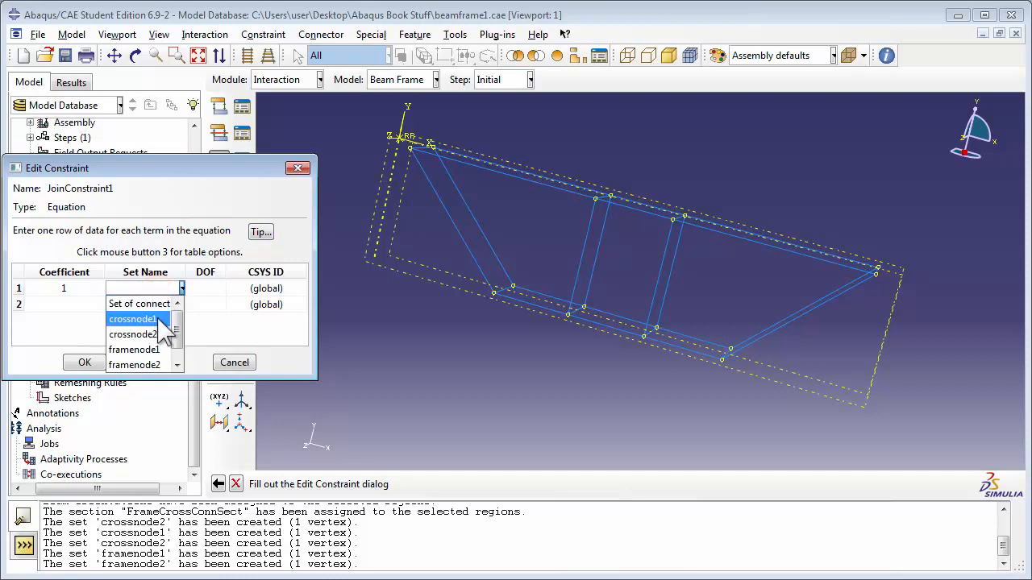
left_click(158, 319)
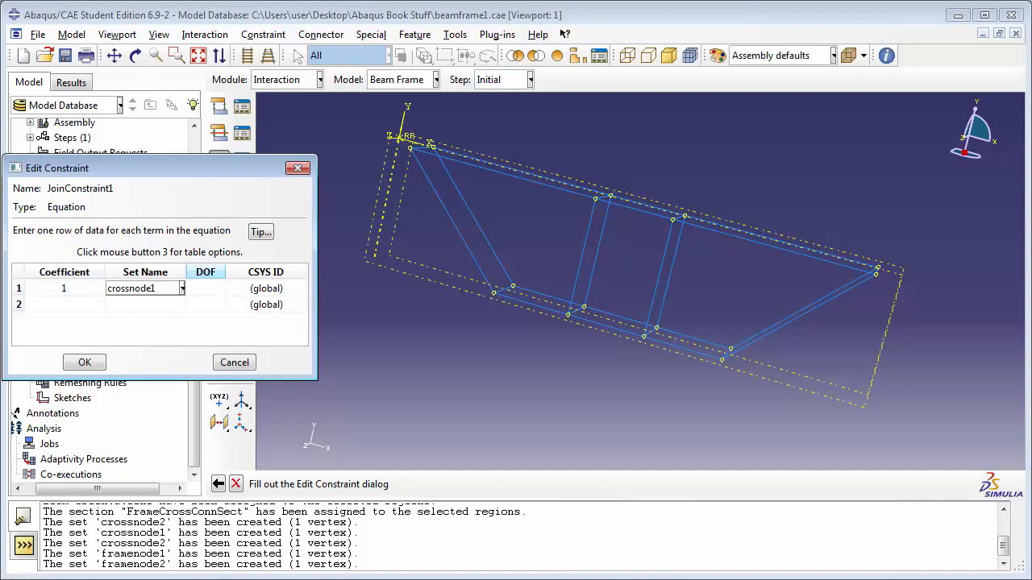
left_click(218, 290)
type("1")
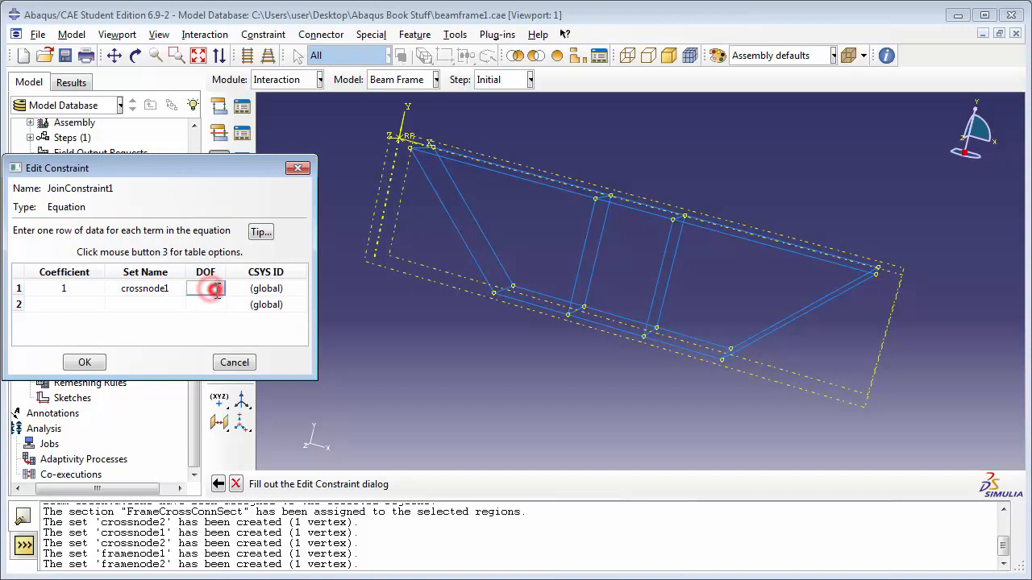
- Define the second term of JoinConstraint1 with coefficient -1, set framenode1 and DOF 1, and accept the constraint
left_click(96, 305)
type("-1")
left_click(160, 304)
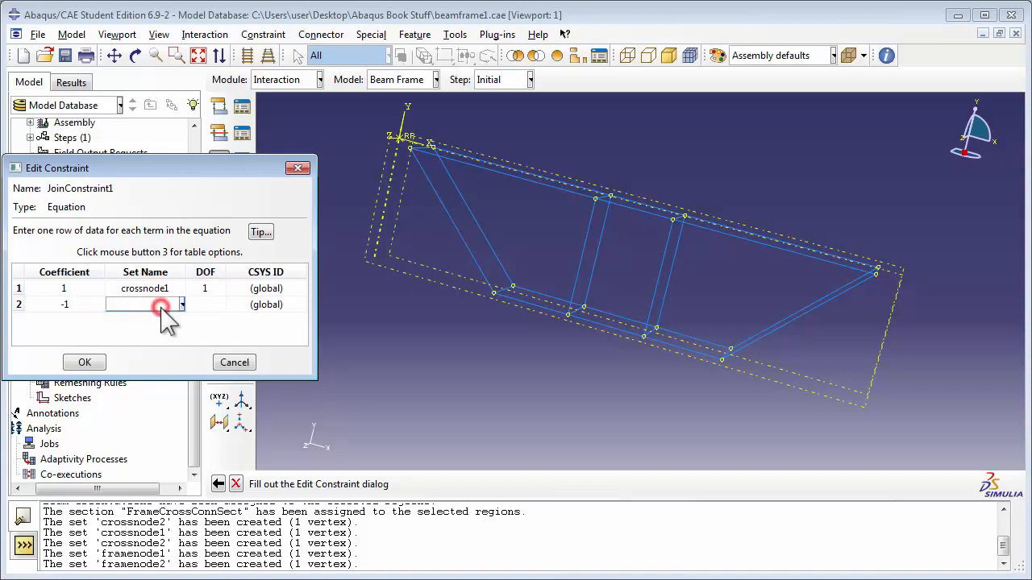
left_click(160, 303)
left_click(146, 365)
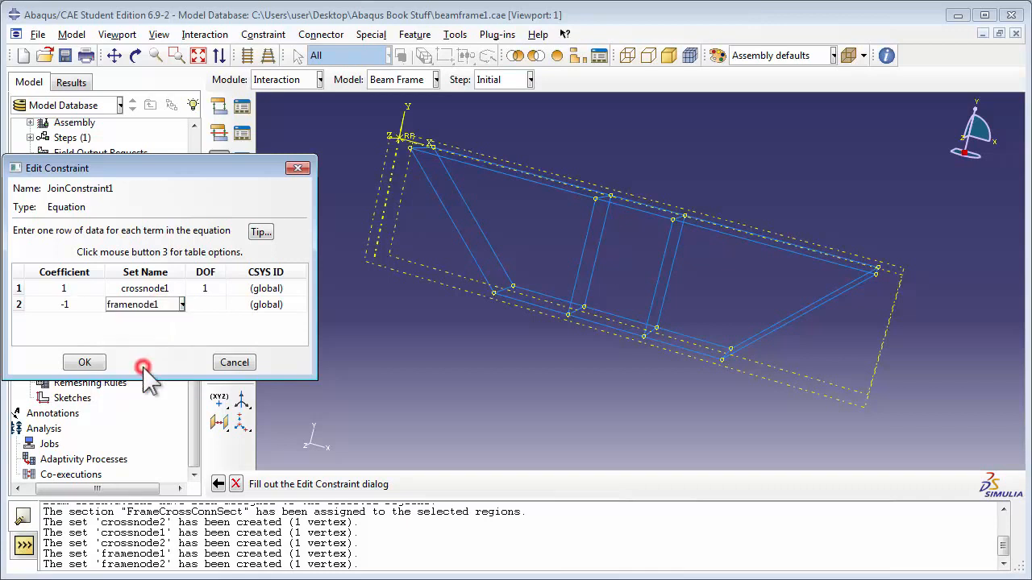
left_click(206, 305)
type("1")
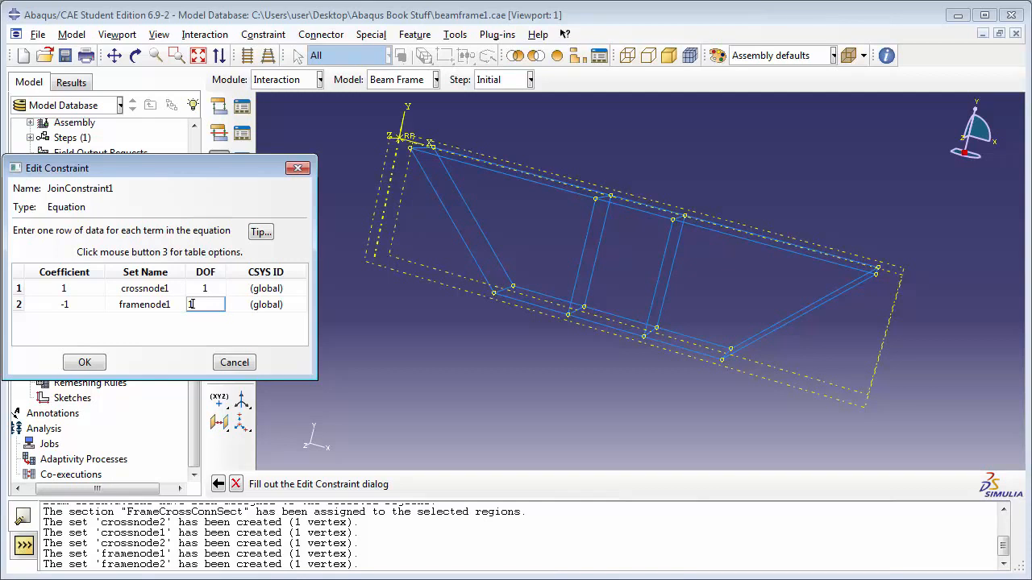
left_click(93, 367)
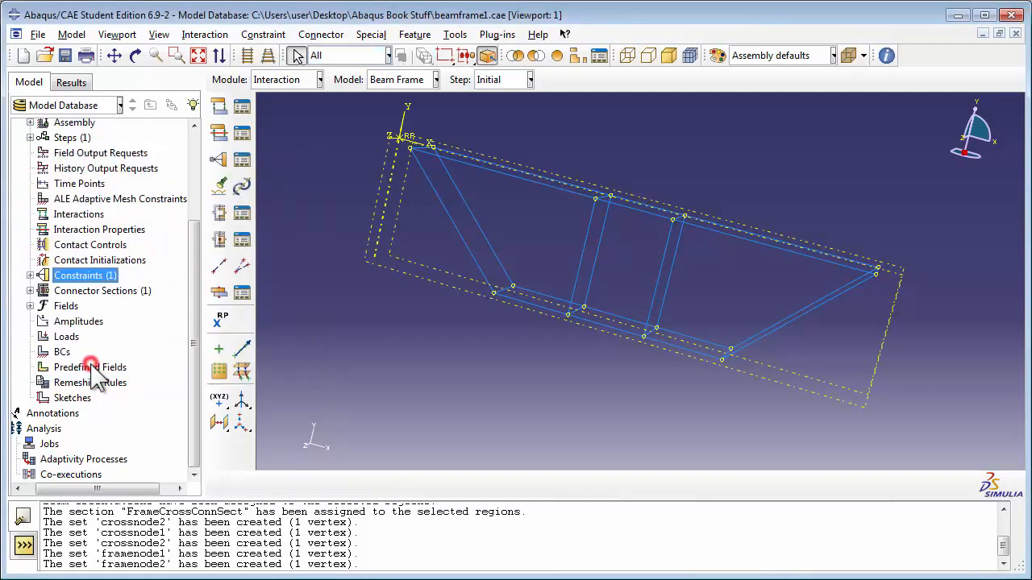
- Start another Equation constraint named JoinConstraint2
double_click(93, 276)
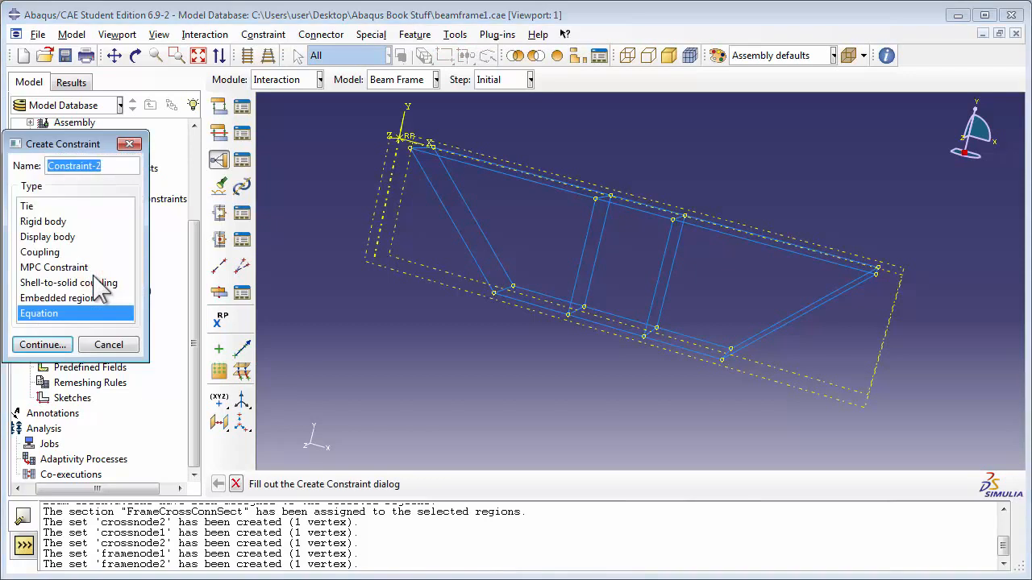
type("JoinConstraint2")
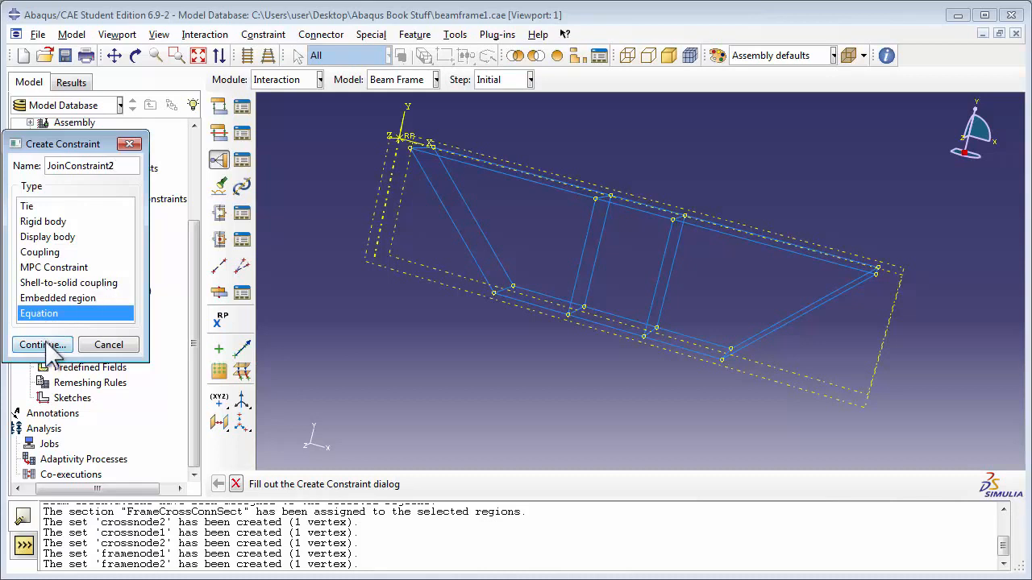
left_click(45, 344)
- Define the first term of JoinConstraint2 with coefficient 1, set crossnode1 and DOF 2
left_click(77, 288)
type("1")
left_click(122, 287)
left_click(133, 287)
left_click(135, 316)
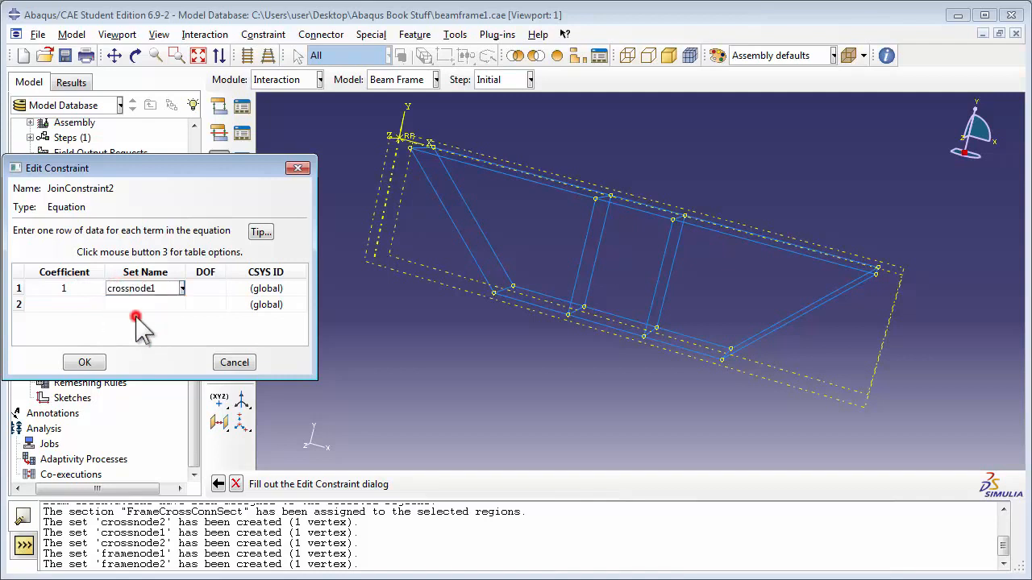
left_click(194, 289)
type("2")
- Define the second term of JoinConstraint2 with coefficient -1, set framenode1 and DOF 2, and accept the constraint
left_click(81, 304)
type("-1")
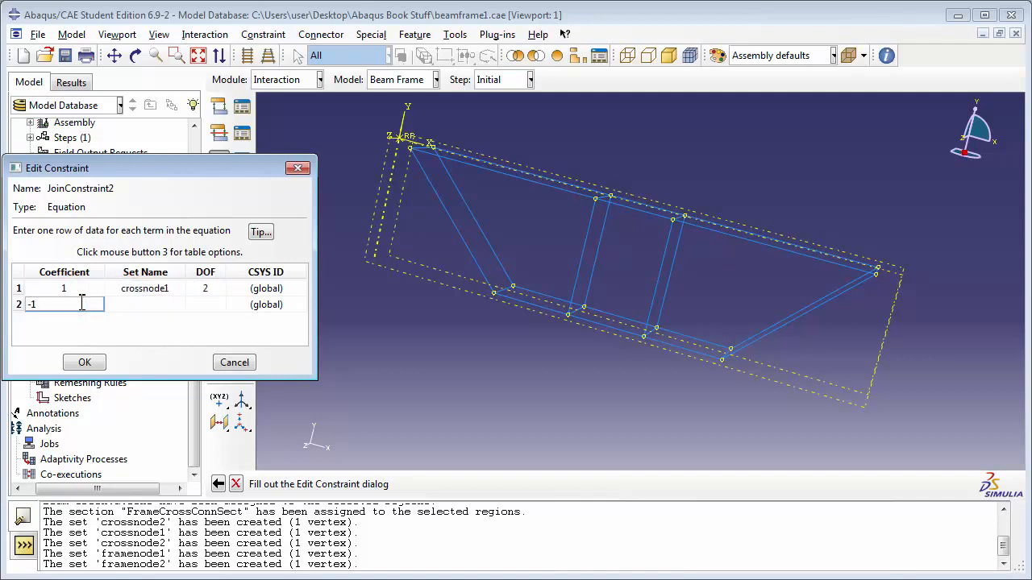
left_click(132, 305)
left_click(131, 303)
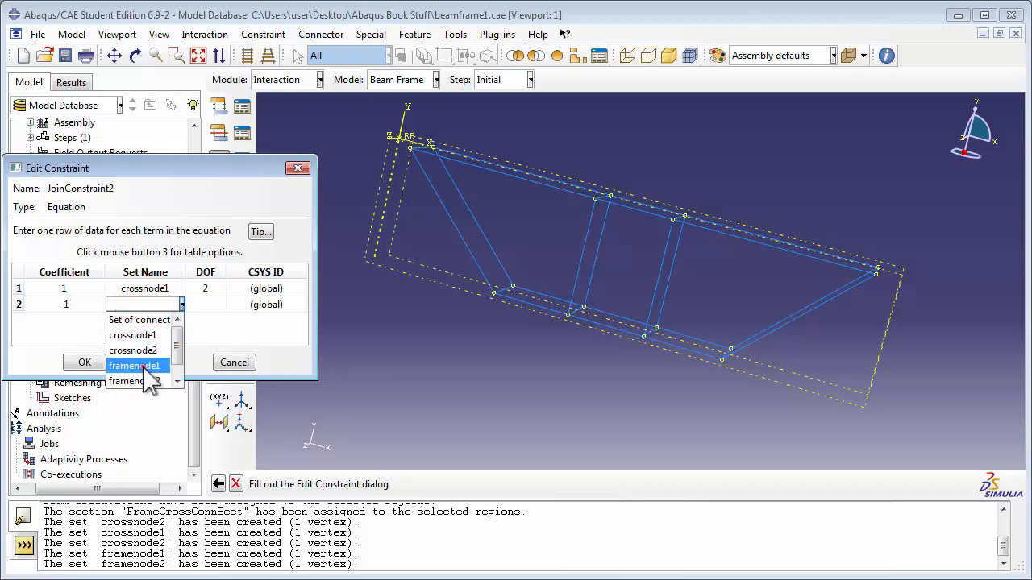
left_click(136, 366)
left_click(195, 304)
type("2")
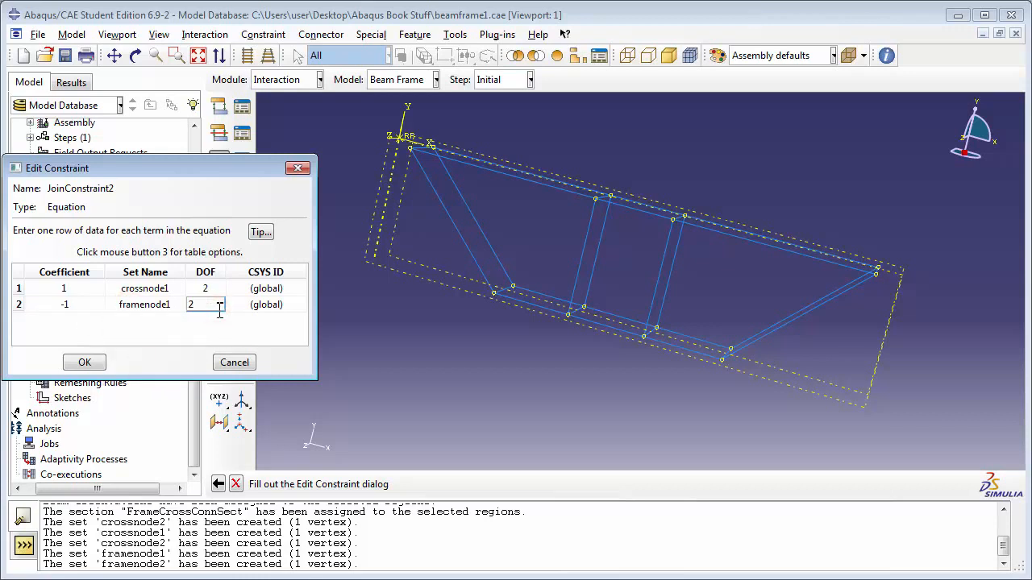
left_click(146, 332)
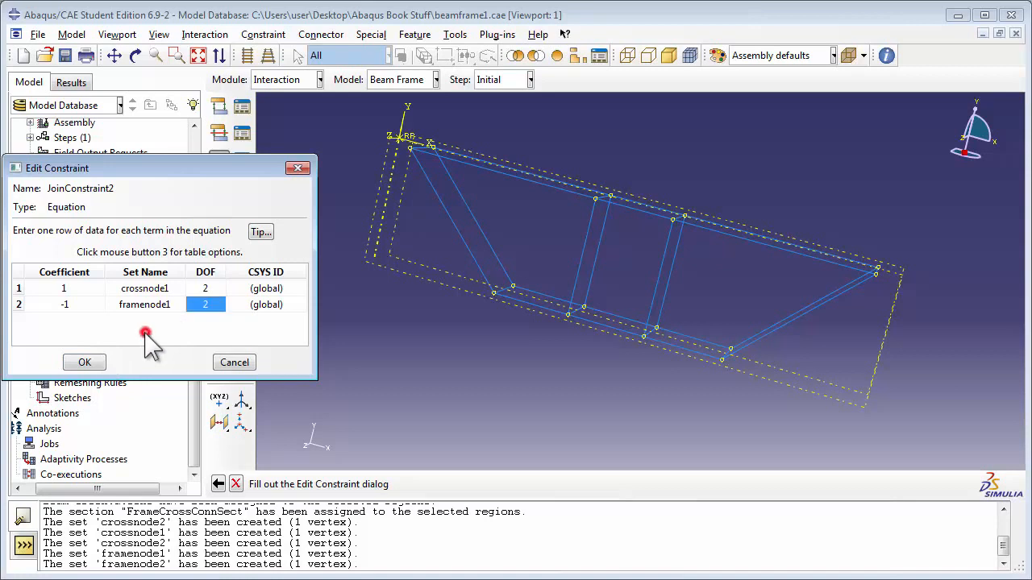
left_click(85, 362)
- Start a third Equation constraint named JoinConstraint3
left_click(87, 275)
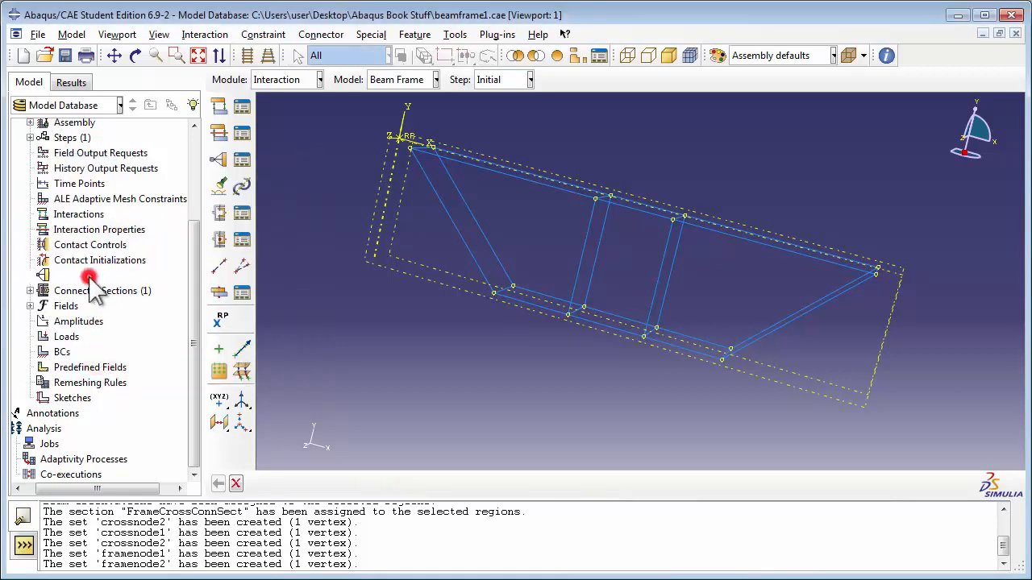
double_click(86, 276)
type("c")
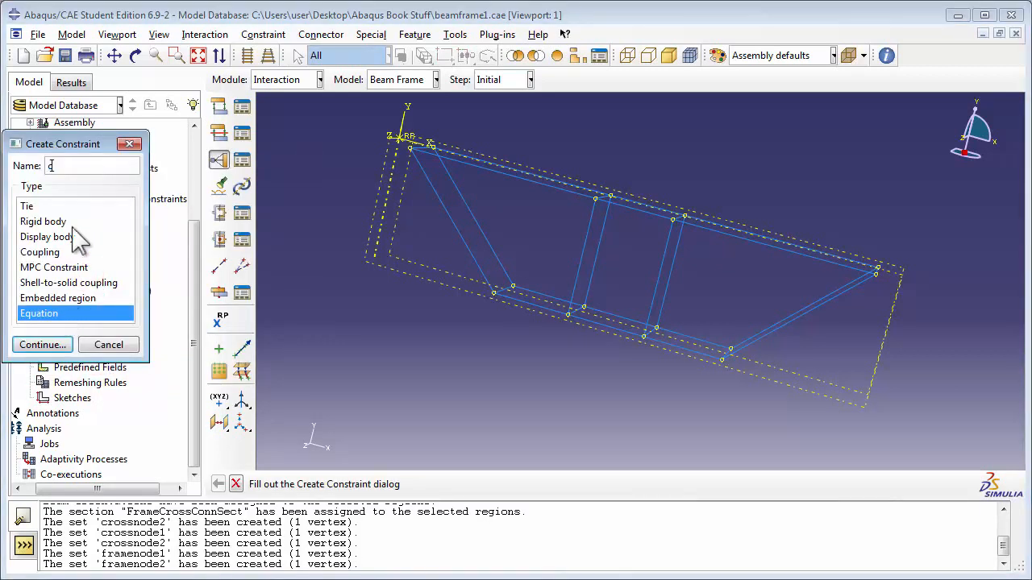
type("ross")
key("BackSpace")
key("BackSpace")
key("BackSpace")
key("BackSpace")
key("BackSpace")
type("JoinConstraint3")
left_click(38, 344)
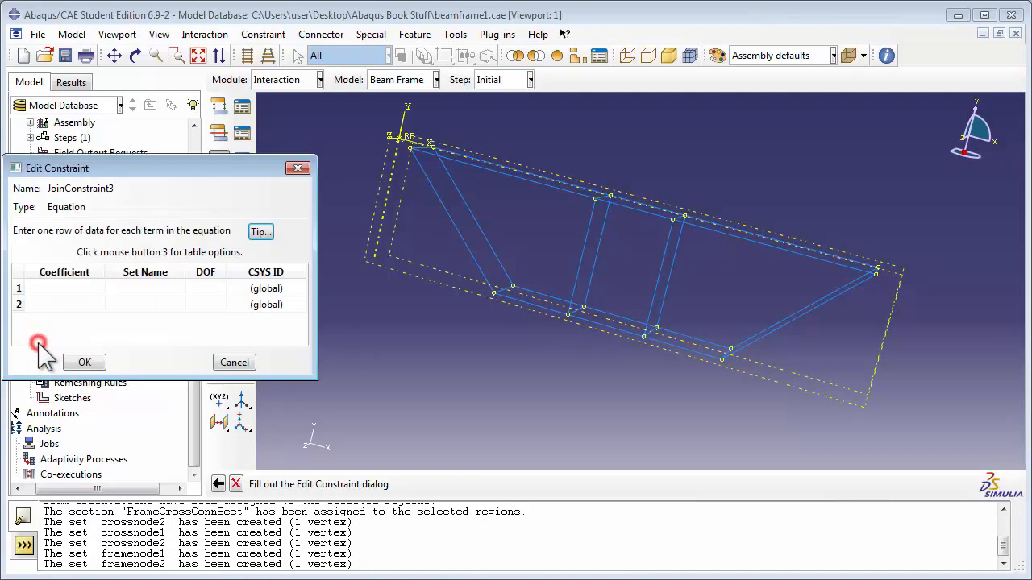
- Give JoinConstraint3 coefficient 1 with set crossnode1 in its first term and coefficient -1 with set framenode1 in its second
left_click(77, 287)
type("1")
left_click(76, 305)
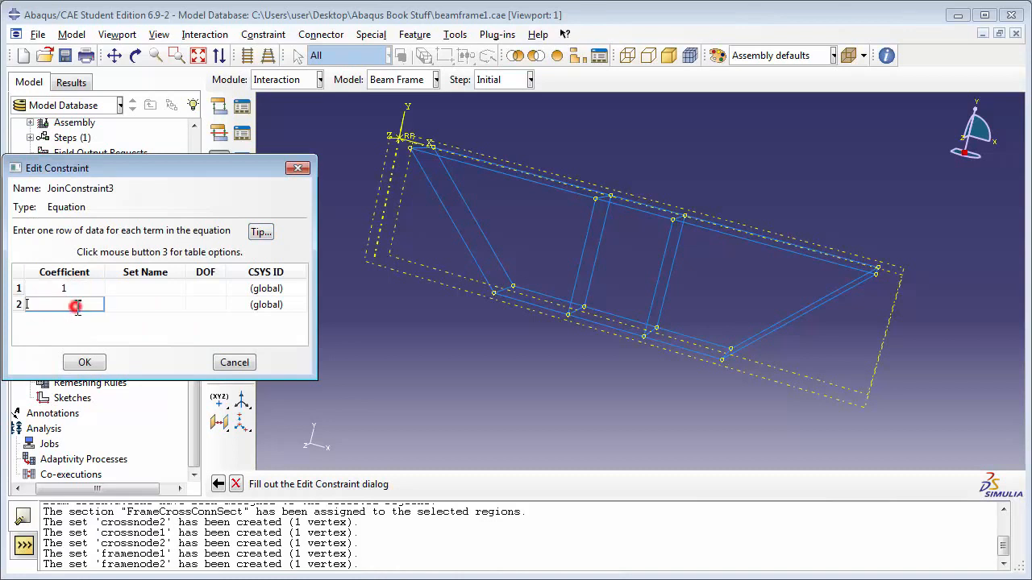
type("-1")
left_click(147, 288)
left_click(154, 287)
left_click(139, 319)
left_click(144, 304)
left_click(182, 305)
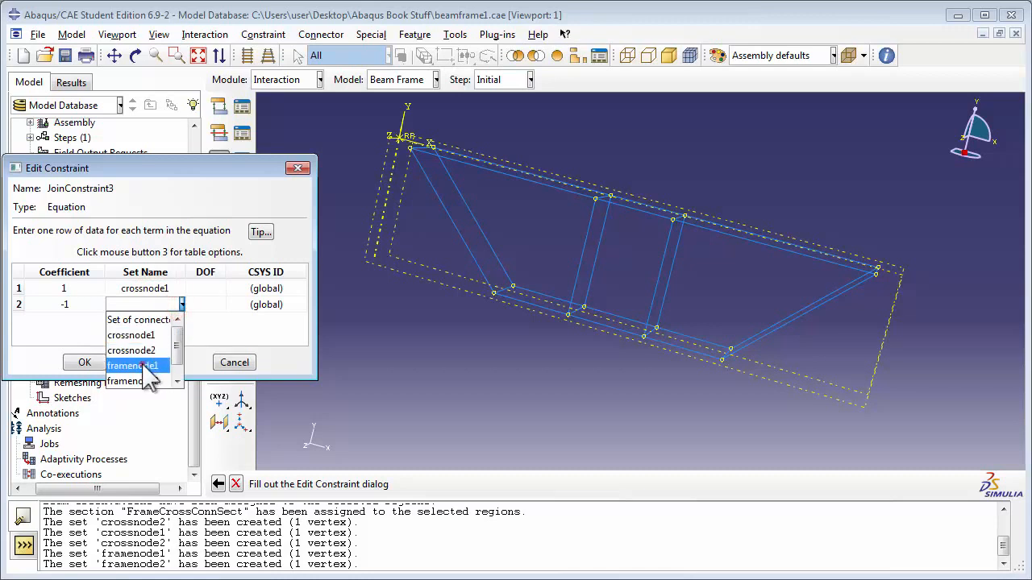
left_click(143, 366)
- Set the DOF of both JoinConstraint3 terms to 3 and accept the constraint
left_click(208, 288)
type("3")
left_click(210, 305)
type("3")
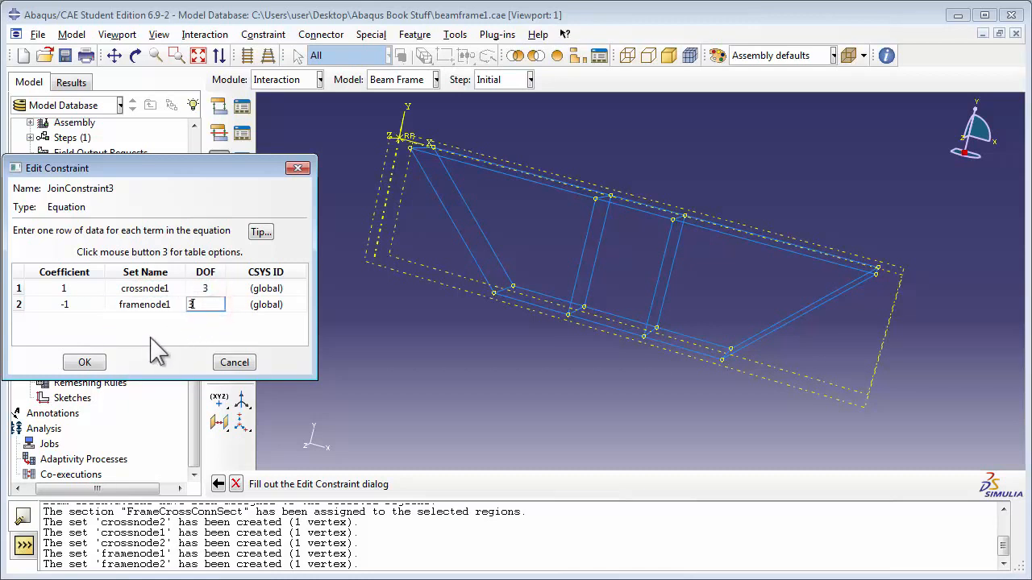
left_click(85, 362)
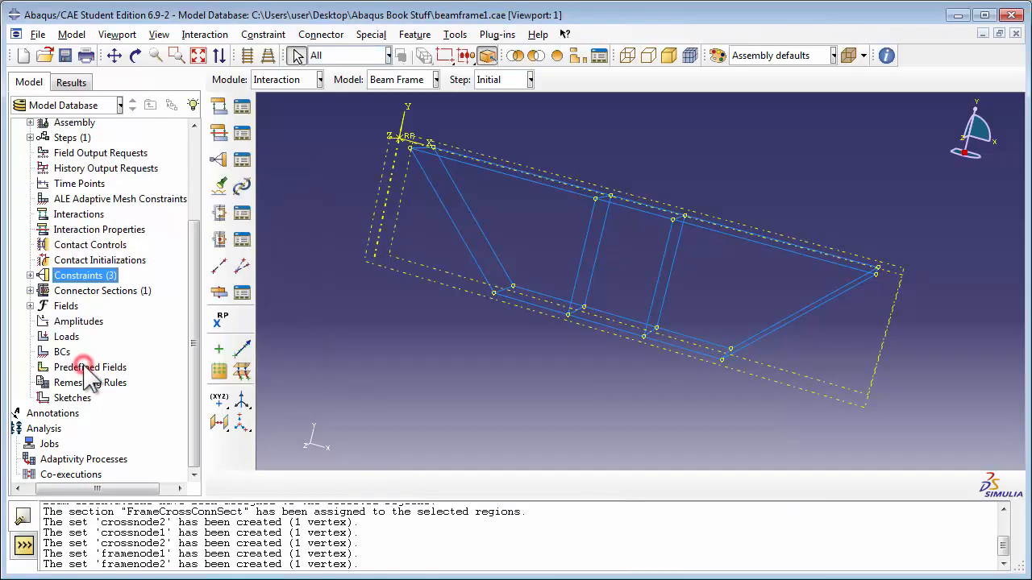
- Start a fourth Equation constraint named JoinConstraint4
double_click(103, 280)
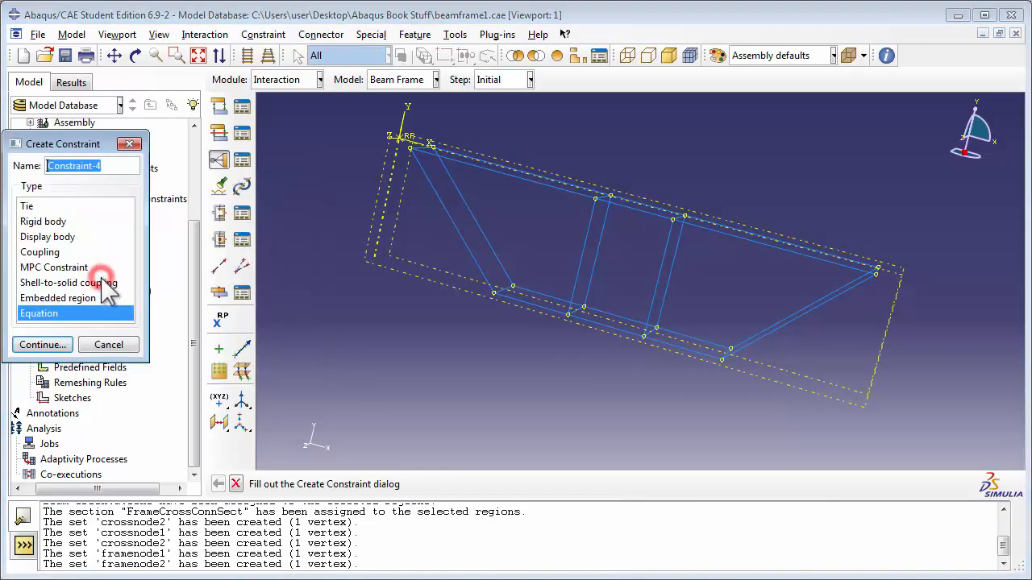
type("J")
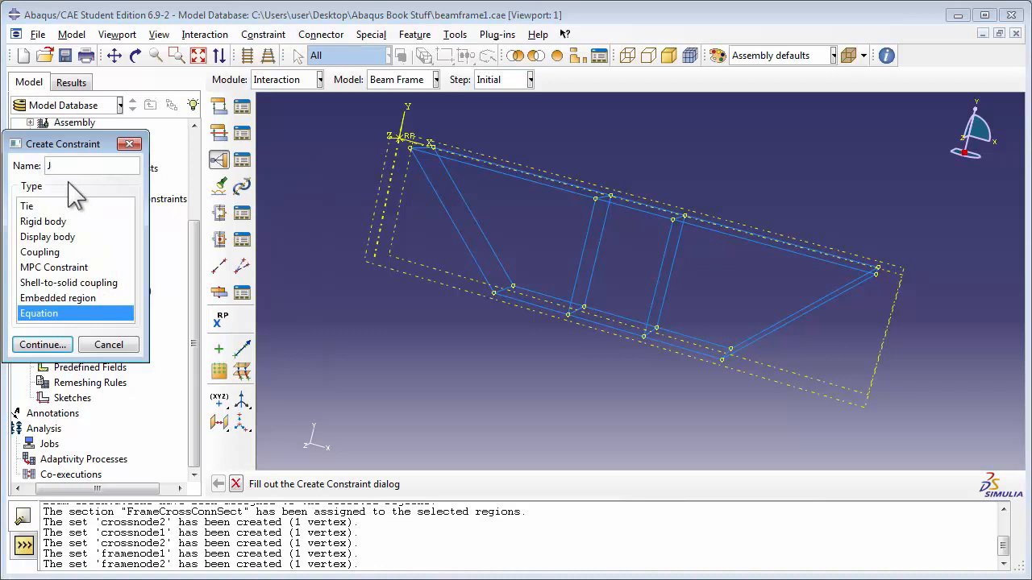
type("oinConstraint3")
key("BackSpace")
type("4")
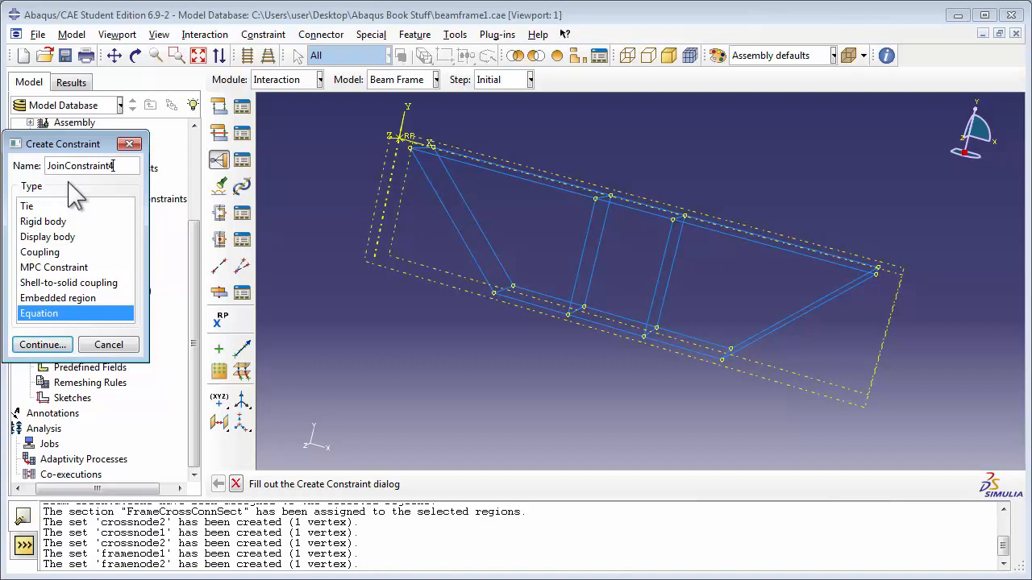
left_click(35, 342)
- Define the first term of JoinConstraint4 with coefficient 1, set crossnode2 and DOF 1
left_click(65, 288)
type("1")
left_click(140, 288)
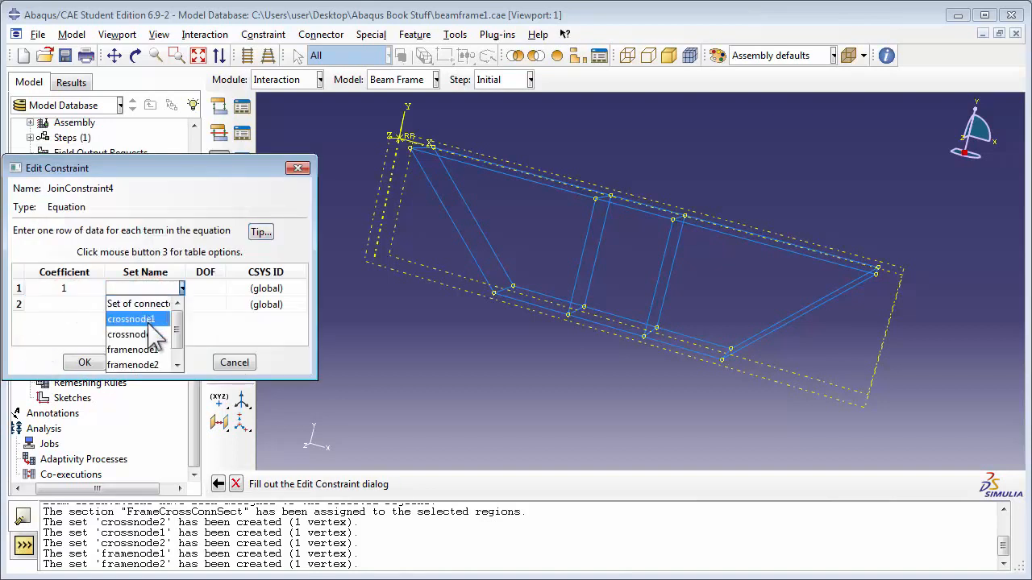
left_click(151, 333)
left_click(208, 289)
type("1")
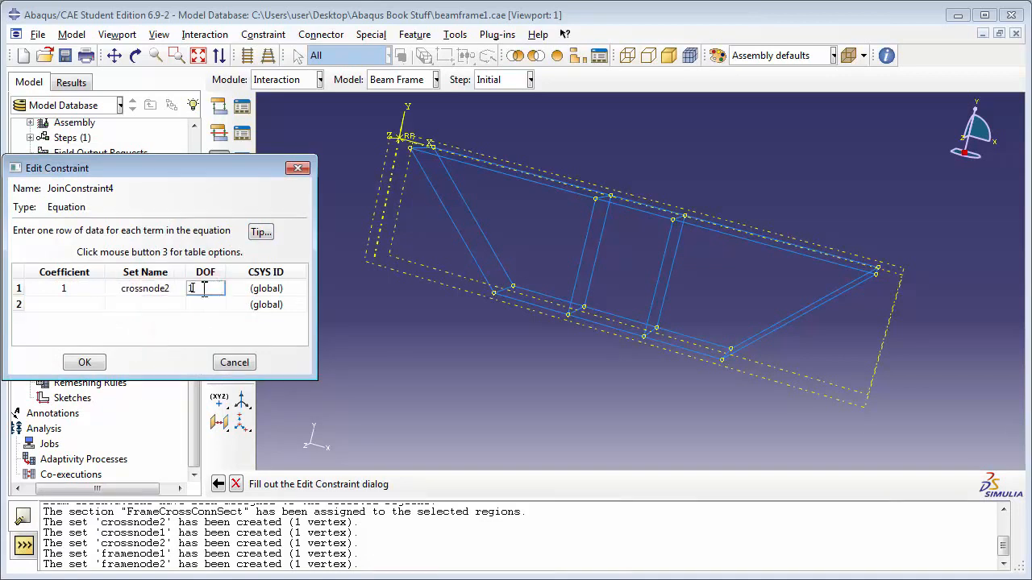
- Define the second term of JoinConstraint4 with coefficient -1, set framenode2 and DOF 1, and accept the constraint
left_click(94, 306)
type("-1")
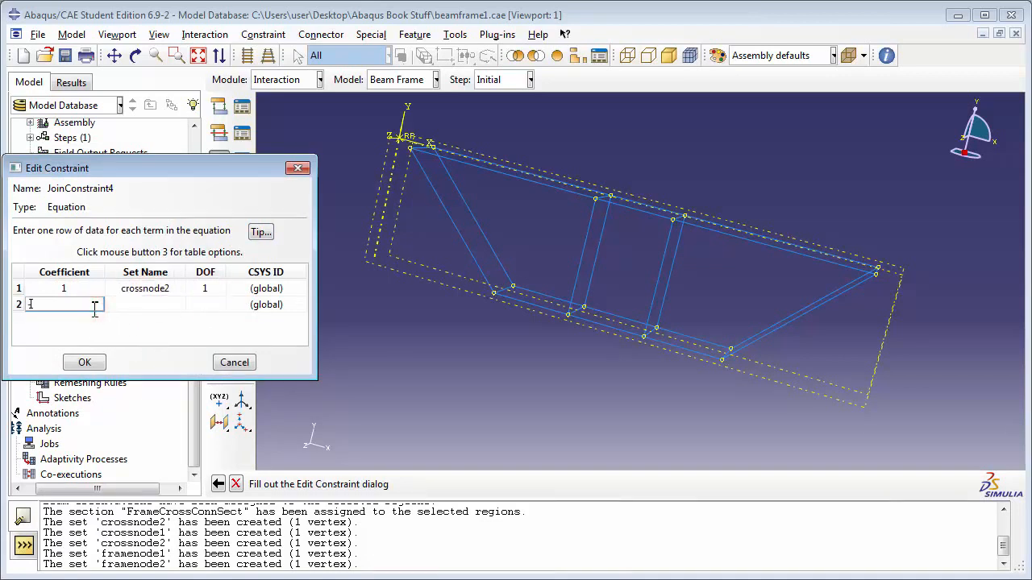
left_click(147, 304)
left_click(150, 304)
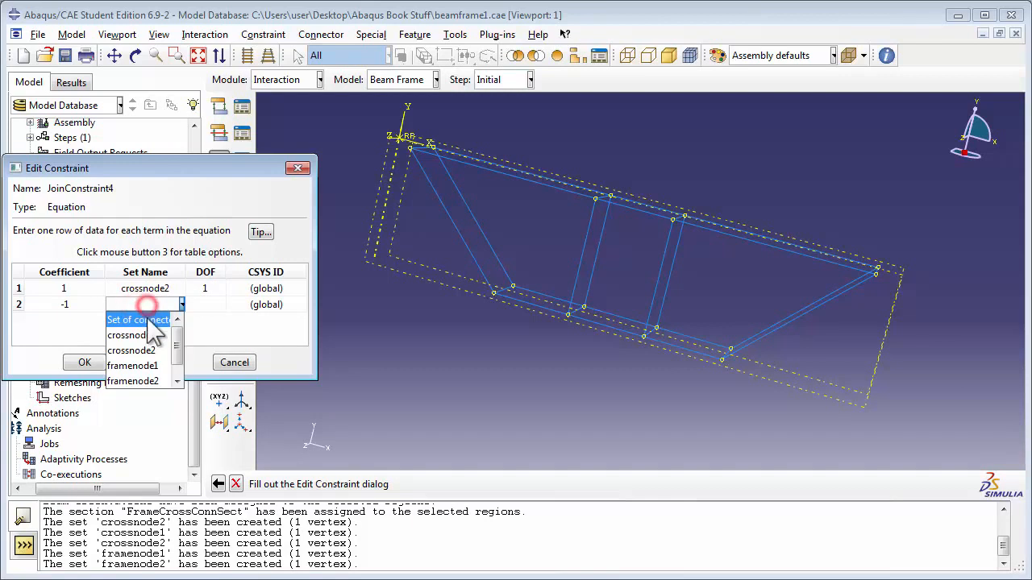
left_click(150, 376)
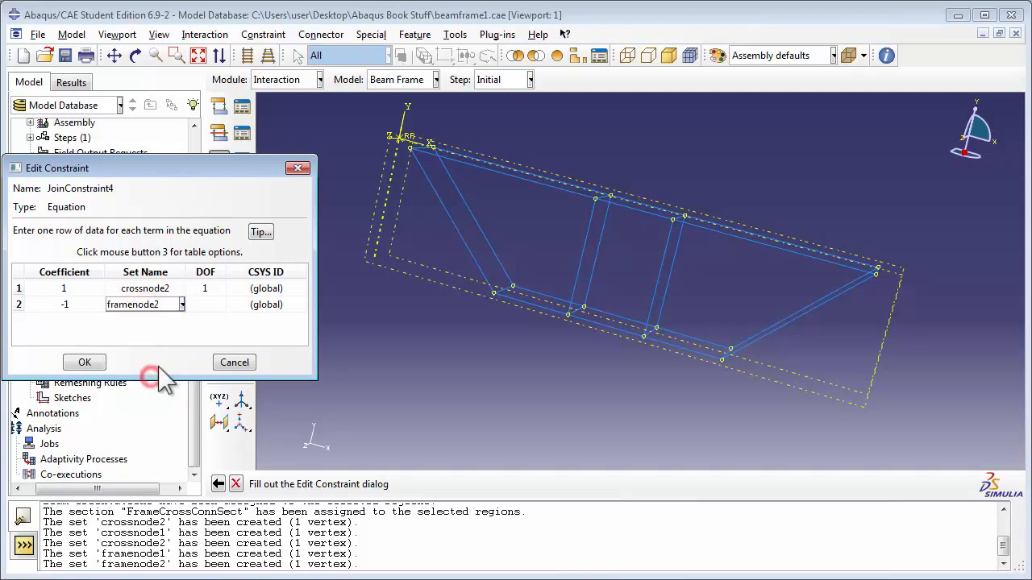
left_click(208, 305)
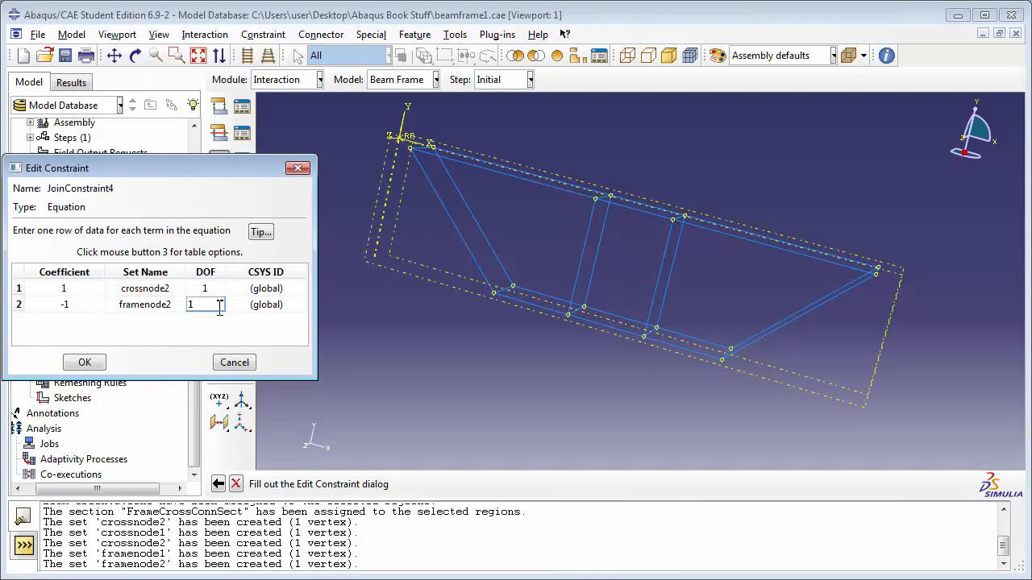
left_click(84, 363)
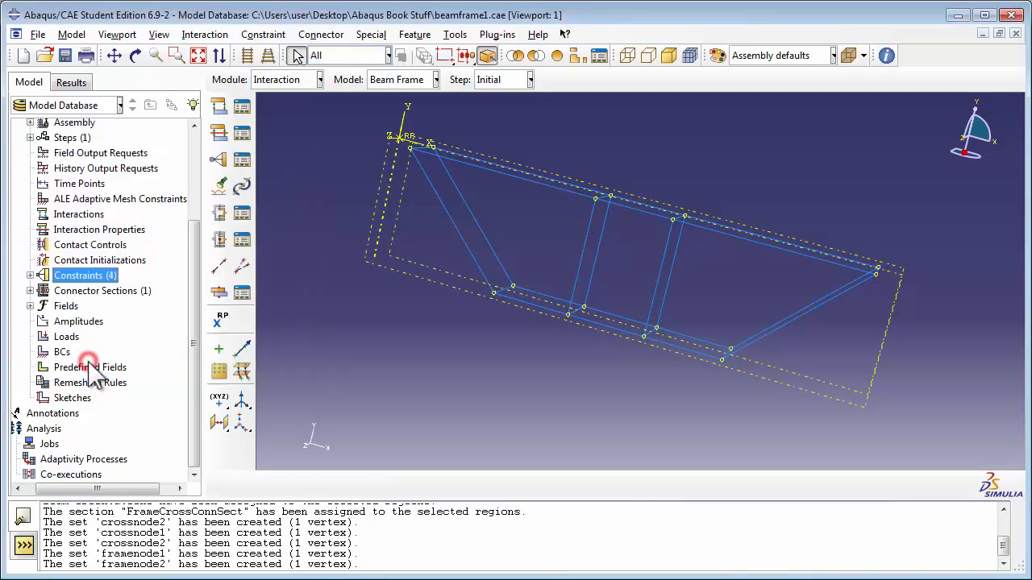
- Start a fifth Equation constraint named JoinConstraint5
double_click(78, 274)
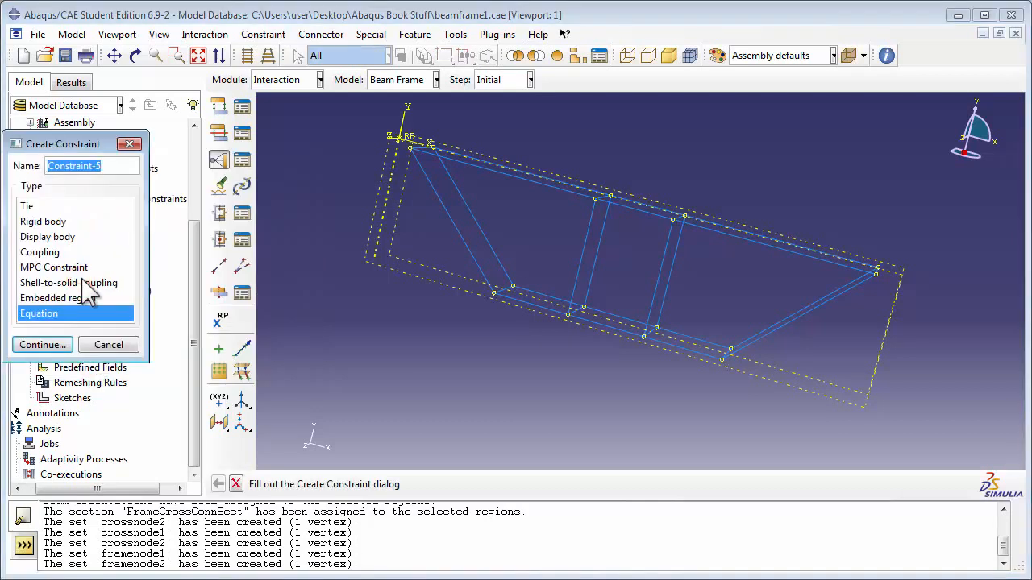
key("BackSpace")
type("Join Con")
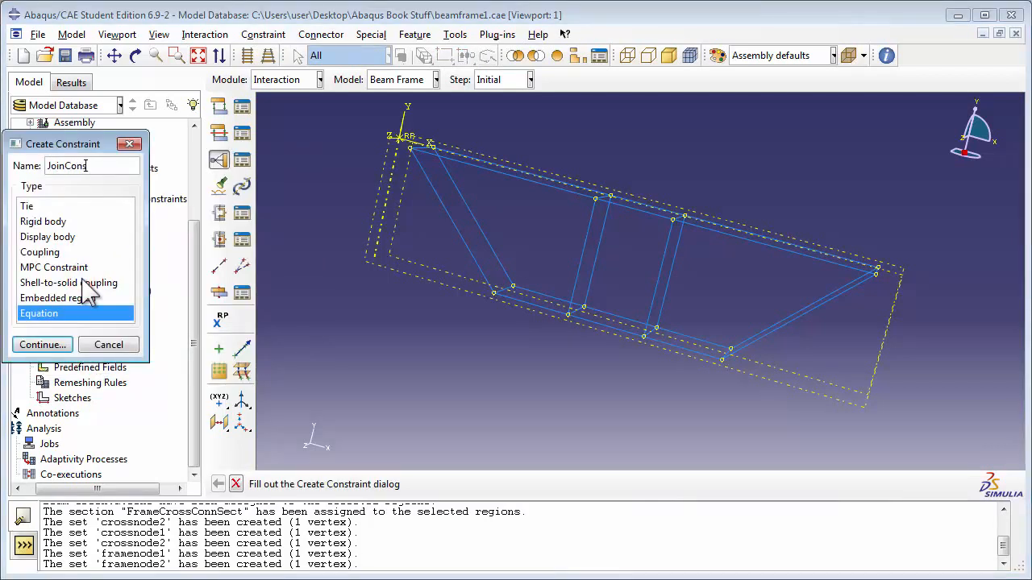
type("straint5")
key("Return")
- Define the first term of JoinConstraint5 with coefficient 1, set crossnode2 and DOF 2
left_click(84, 287)
type("1")
left_click(134, 288)
left_click(133, 288)
left_click(133, 333)
left_click(202, 288)
type("2")
- Define the second term of JoinConstraint5 with coefficient -1, set framenode2 and DOF 2, and accept the constraint
left_click(87, 304)
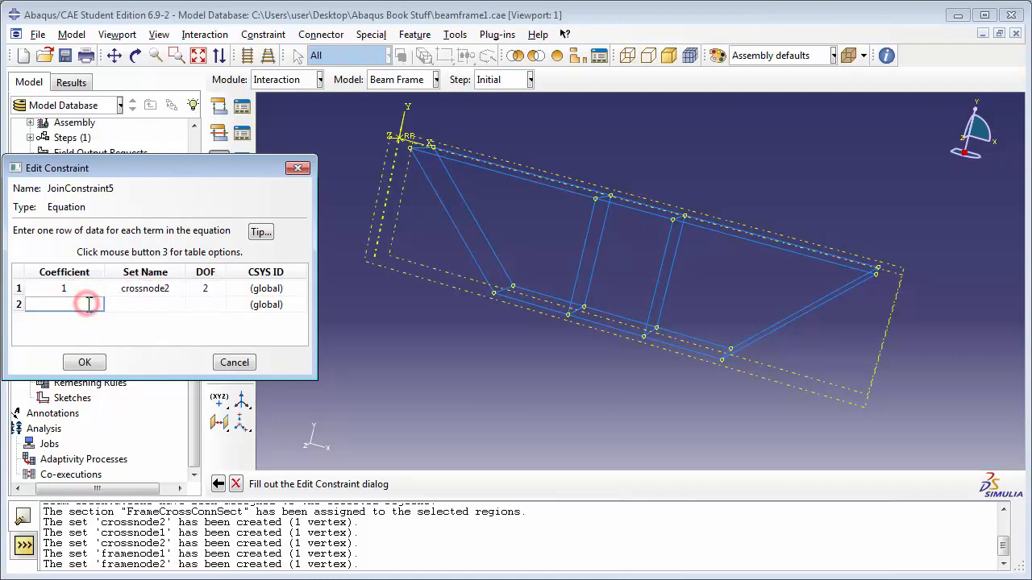
left_click(149, 305)
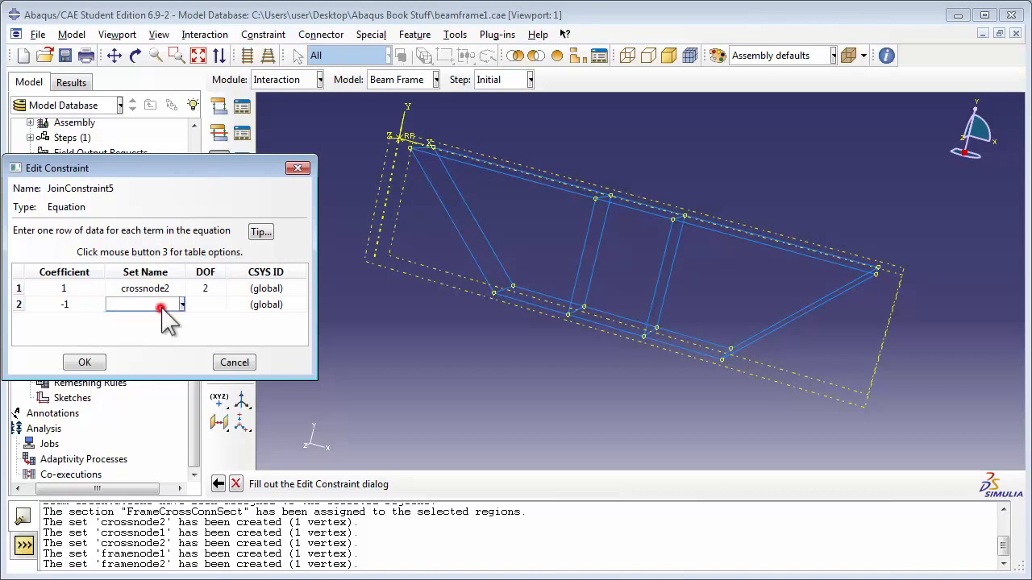
left_click(167, 306)
left_click(153, 381)
left_click(212, 304)
type("2")
left_click(126, 324)
left_click(86, 360)
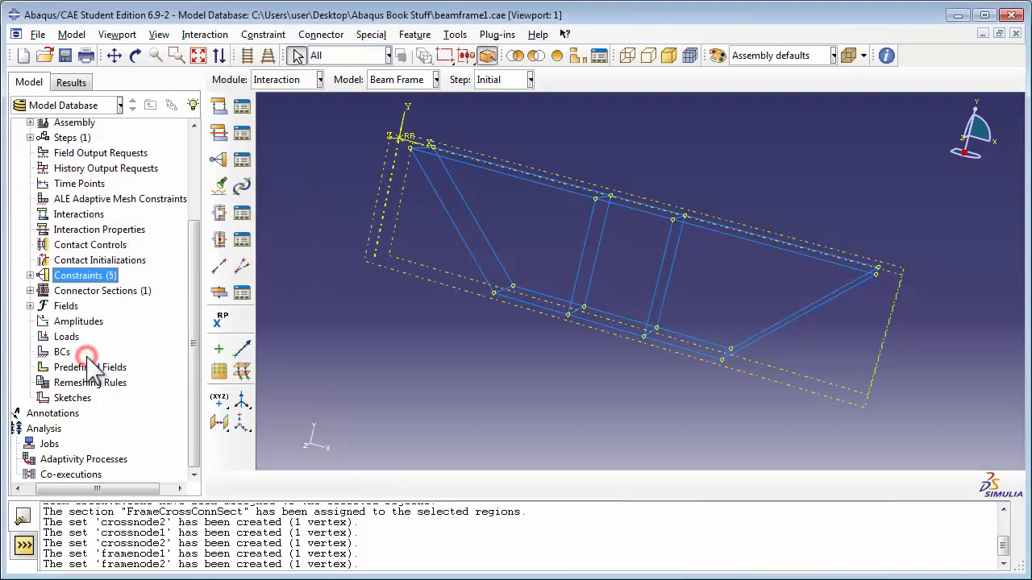
- Start an Equation constraint named JoinConstraint6 and define its first term with coefficient 1, set crossnode2 and DOF 3
double_click(80, 275)
type("JoinConstraint6")
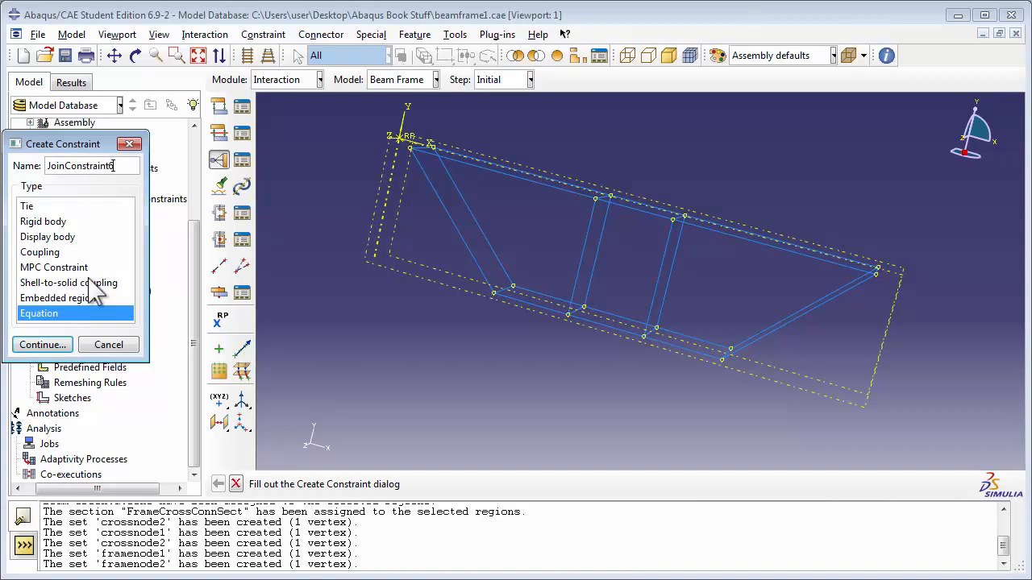
left_click(47, 344)
left_click(73, 287)
type("1")
left_click(148, 286)
left_click(156, 287)
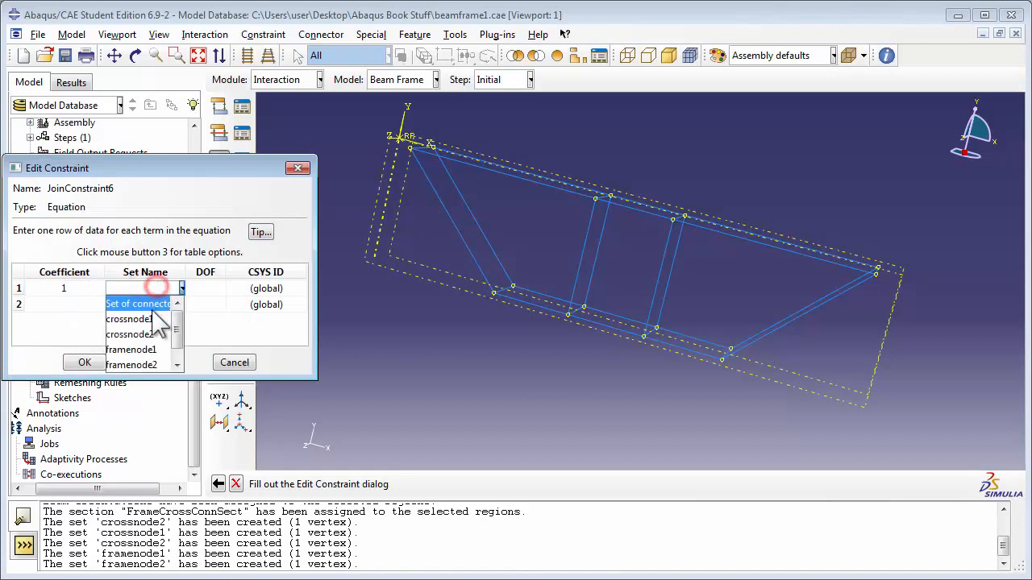
left_click(133, 332)
left_click(204, 288)
type("3")
- Define the second term of JoinConstraint6 with coefficient -1, set framenode2 and DOF 3, and accept the constraint
left_click(195, 303)
type("3")
left_click(62, 304)
left_click(162, 304)
left_click(181, 304)
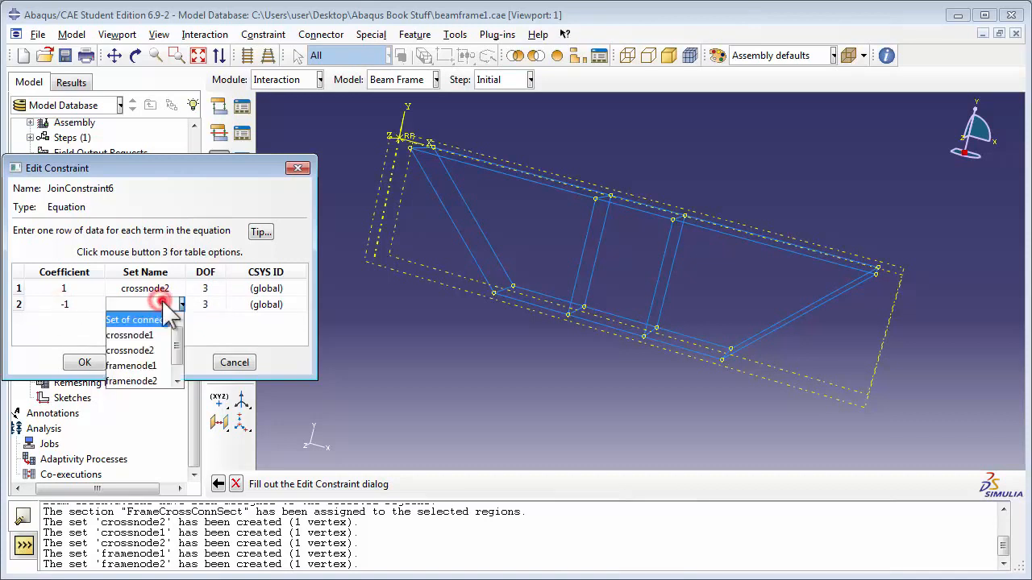
left_click(147, 381)
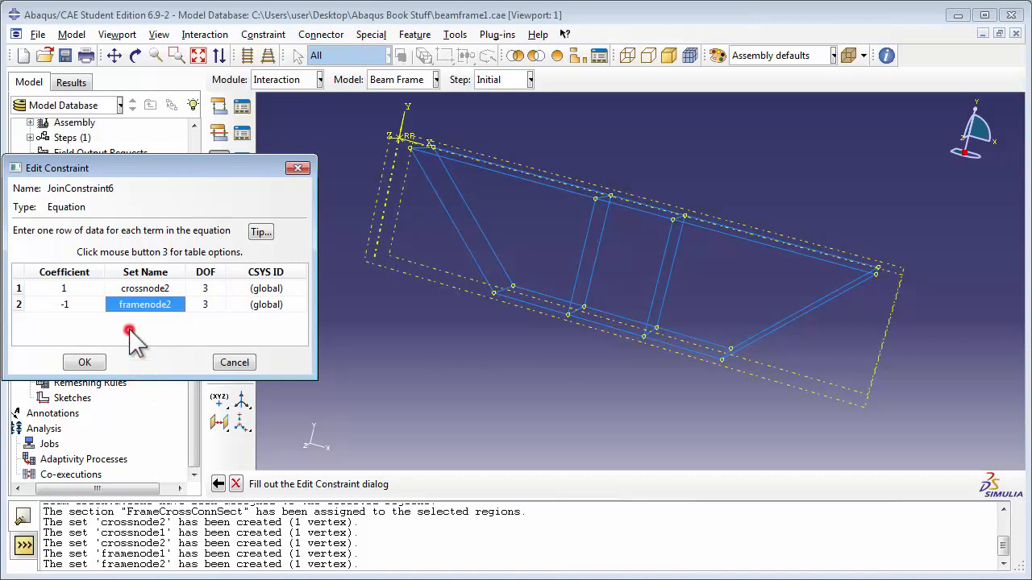
left_click(89, 361)
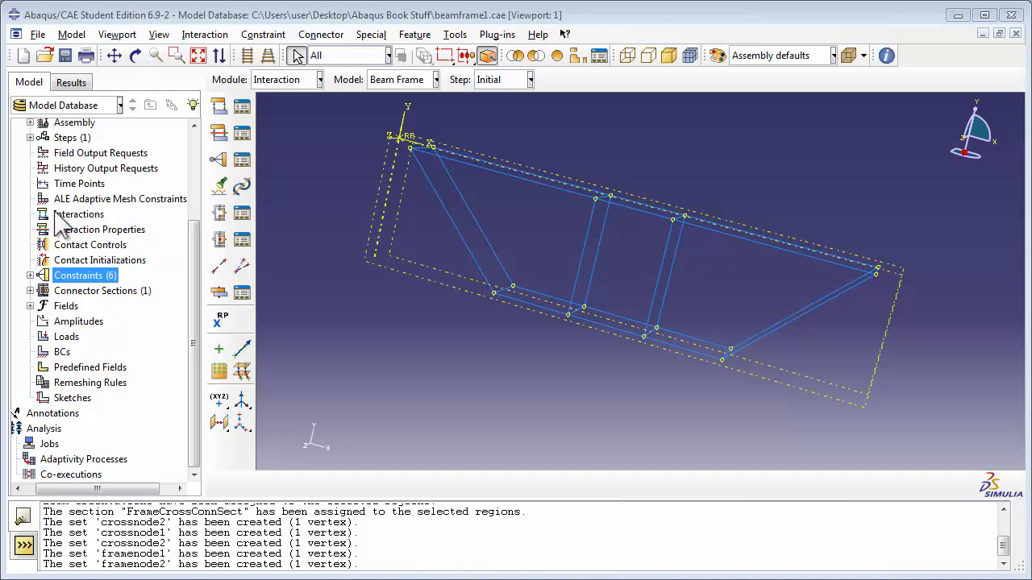
- Create a Static, General step named Apply Loads after Initial, with the description "Loads are applied in this step"
double_click(70, 139)
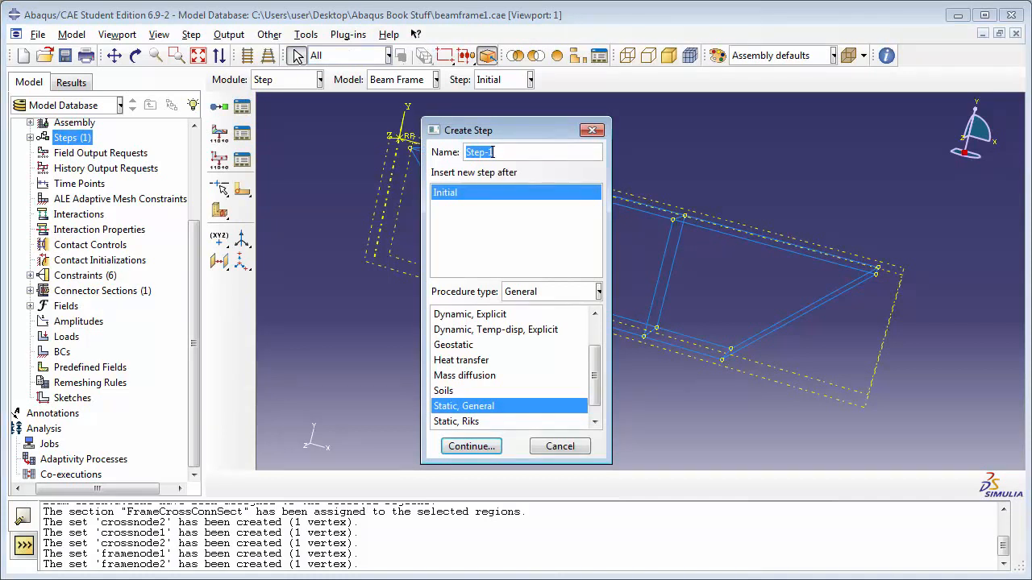
type("Apply Loads")
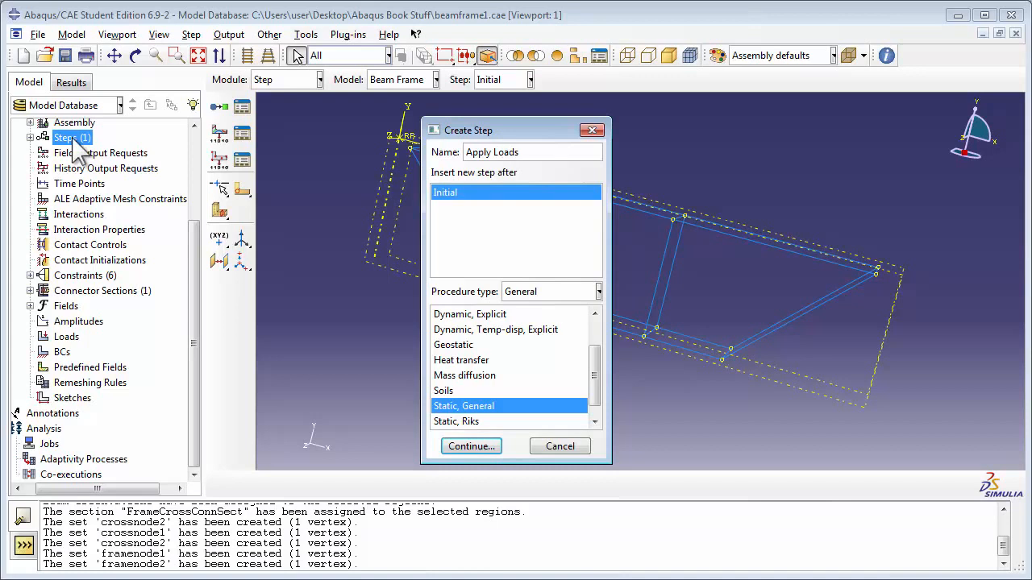
left_click(467, 193)
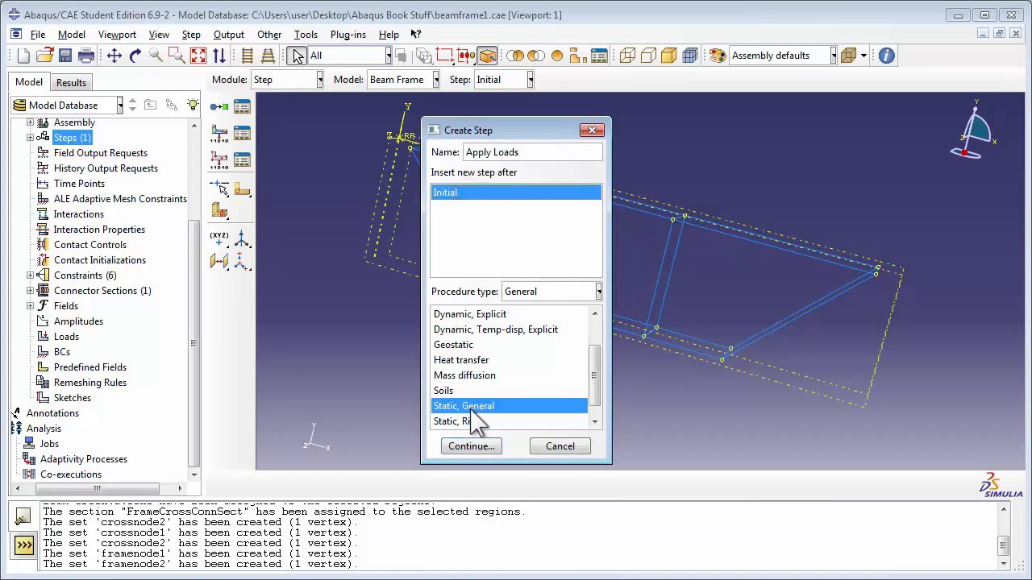
left_click(473, 446)
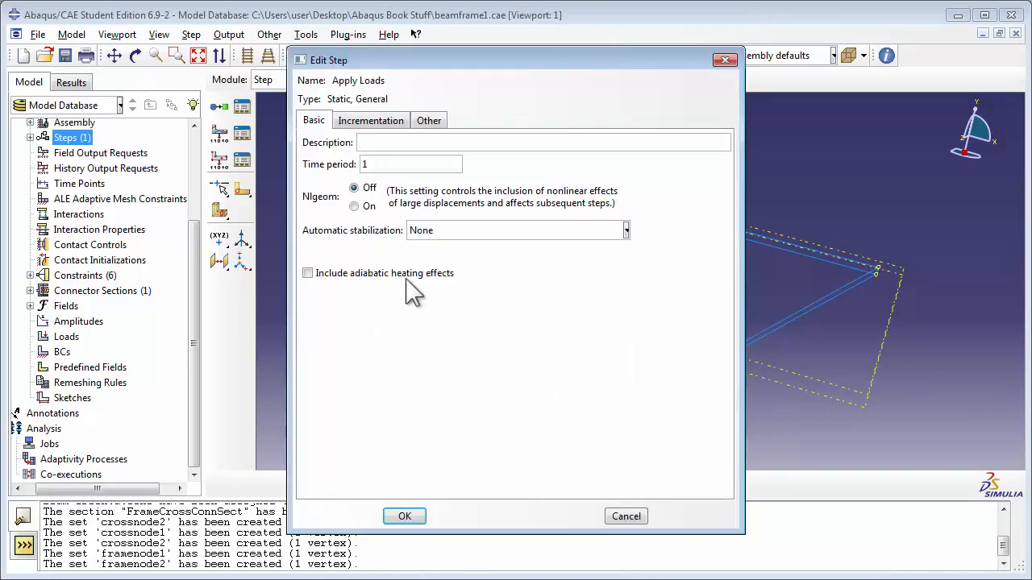
left_click(408, 142)
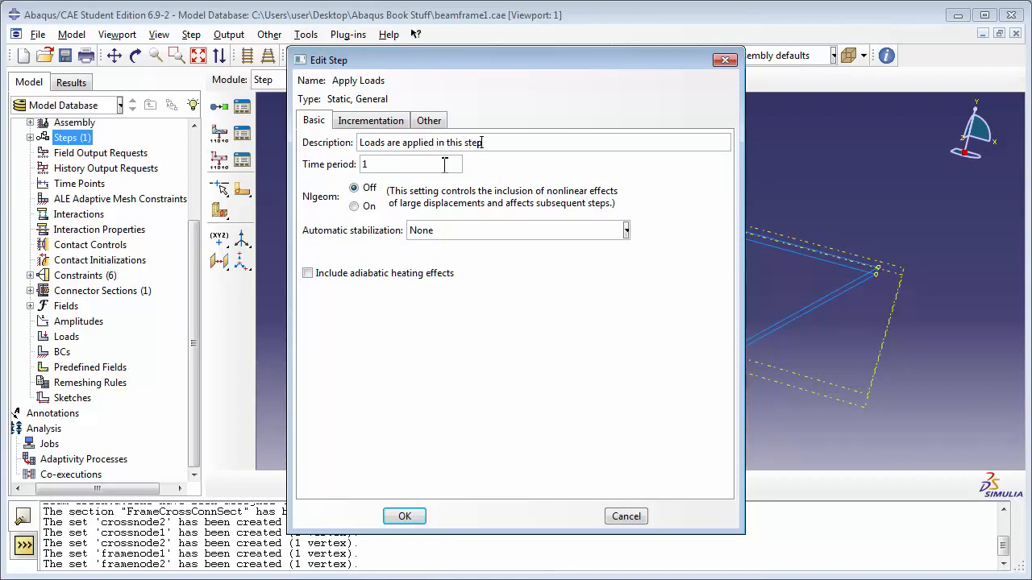
left_click(405, 516)
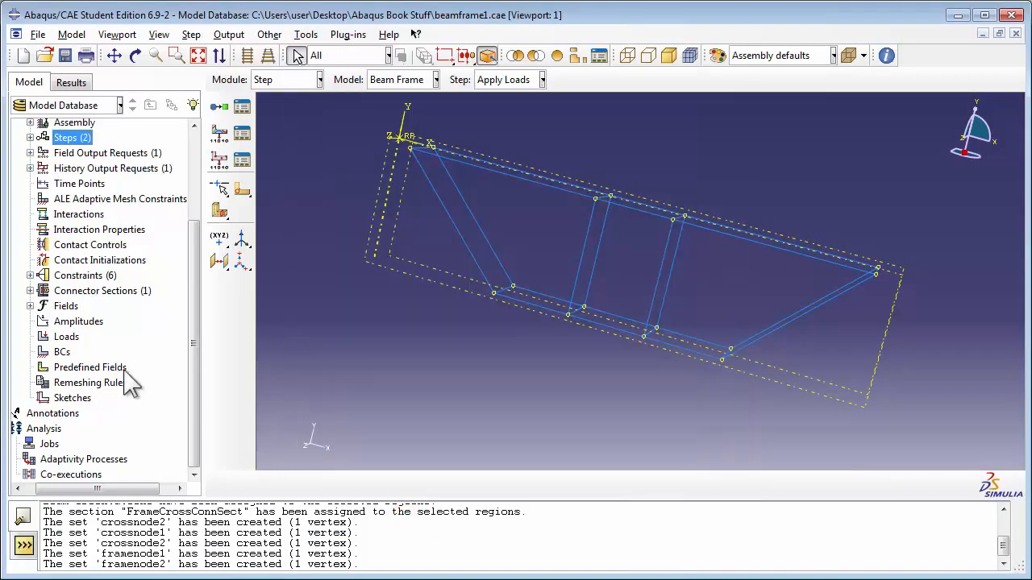
- Start a mechanical Line load named CrossLoad1 in the Apply Loads step
double_click(71, 337)
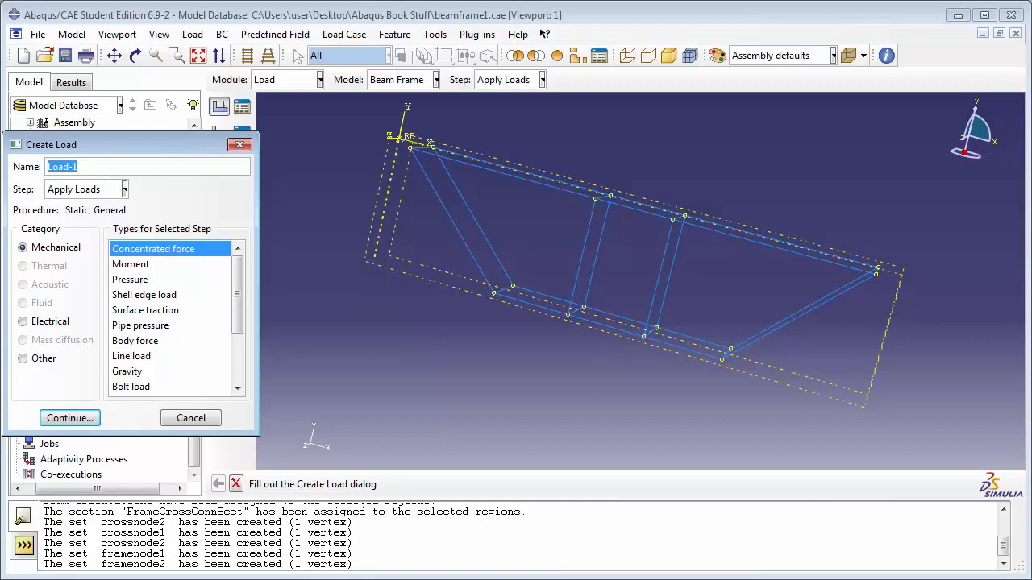
type("Cross")
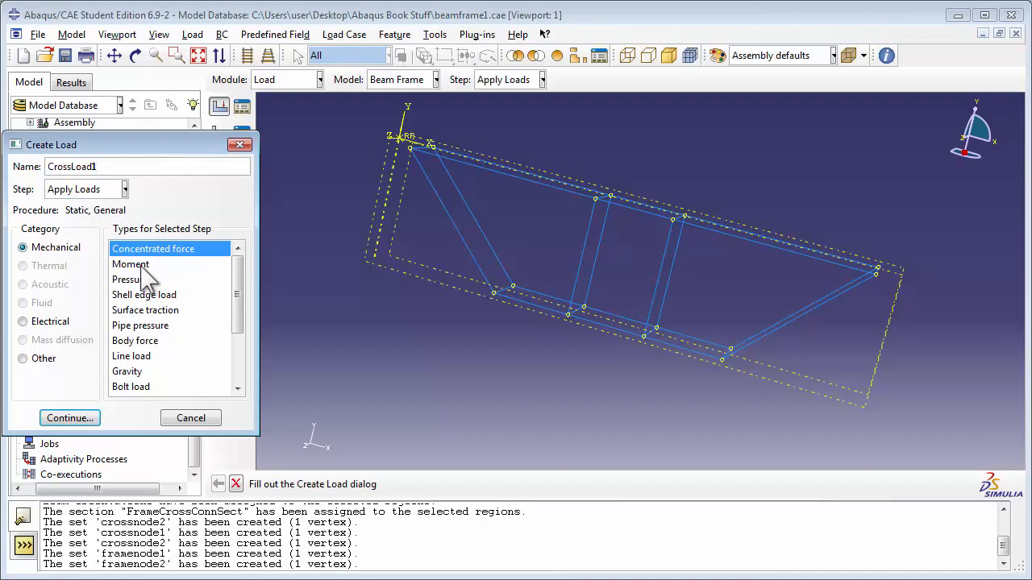
scroll(240, 278, "down", 1)
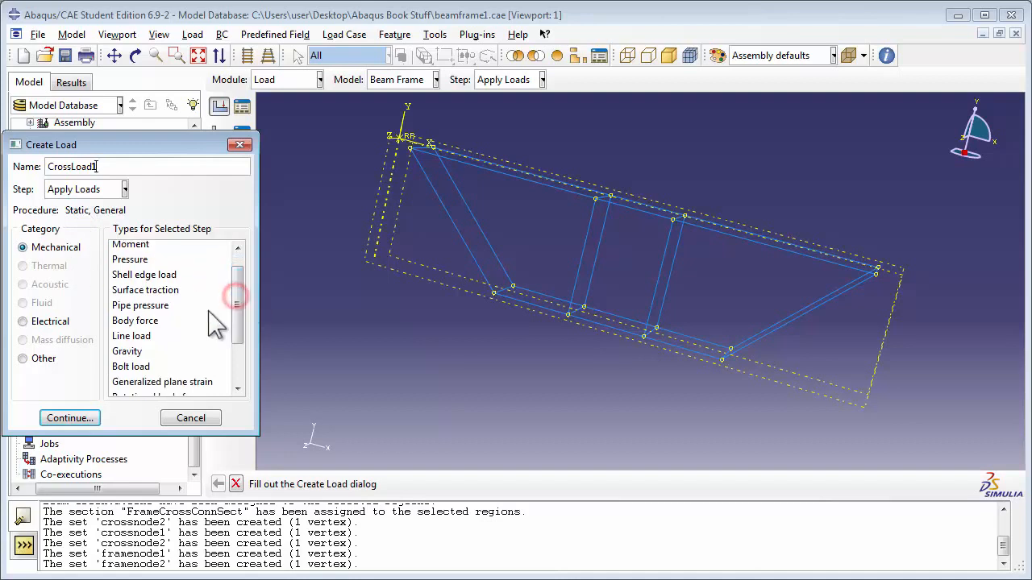
left_click(133, 336)
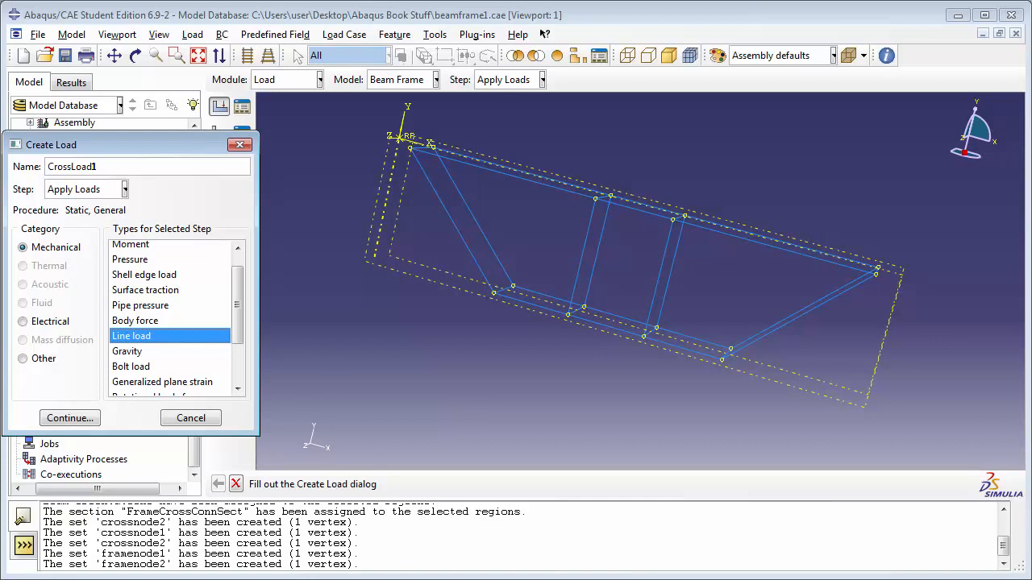
left_click(66, 416)
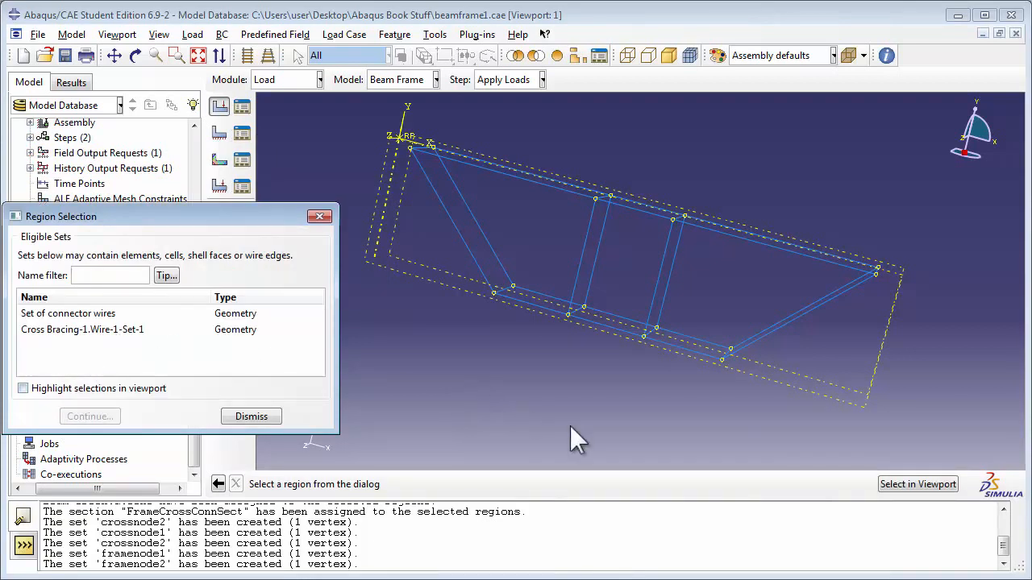
- Apply CrossLoad1 to the rear top member's segment nearest the origin, with Component 2 set to -100
left_click(919, 484)
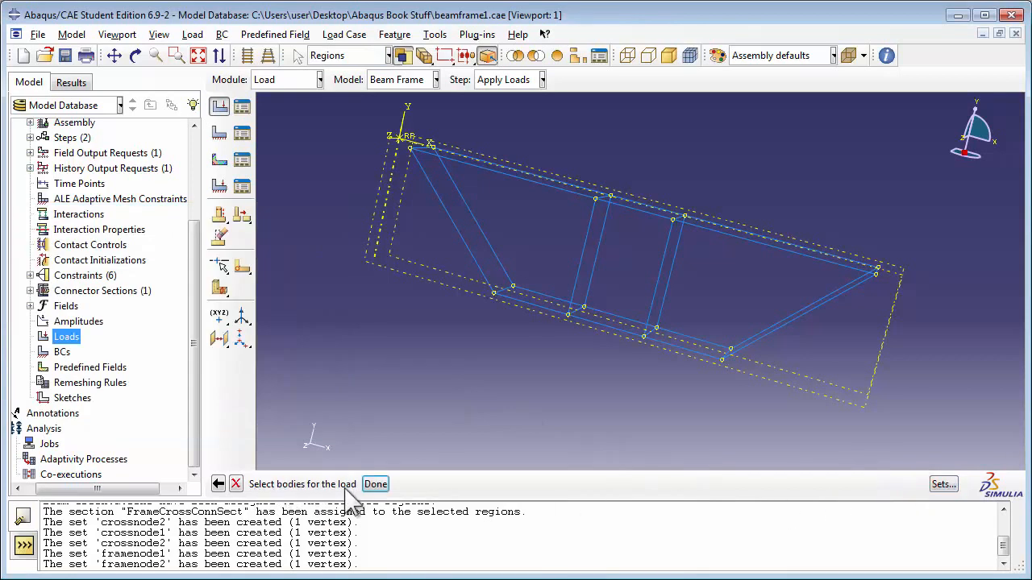
left_click(135, 54)
left_click_drag(666, 249, 621, 306)
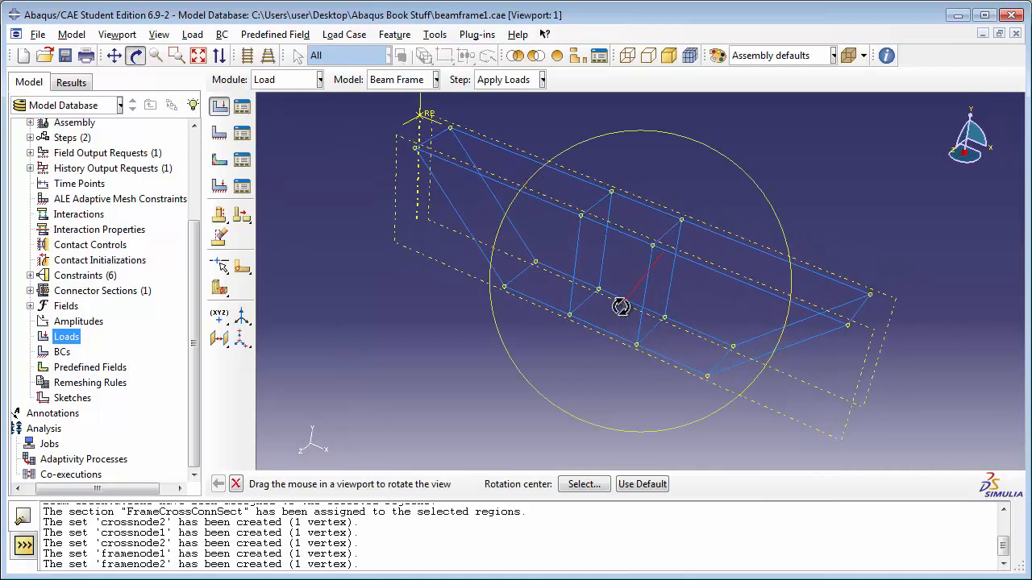
left_click(136, 56)
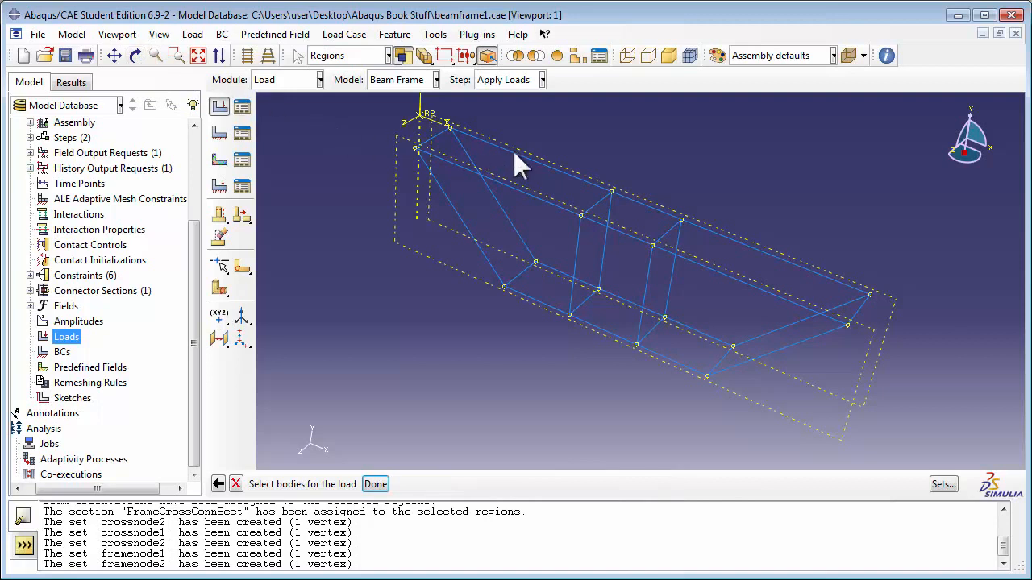
left_click(375, 484)
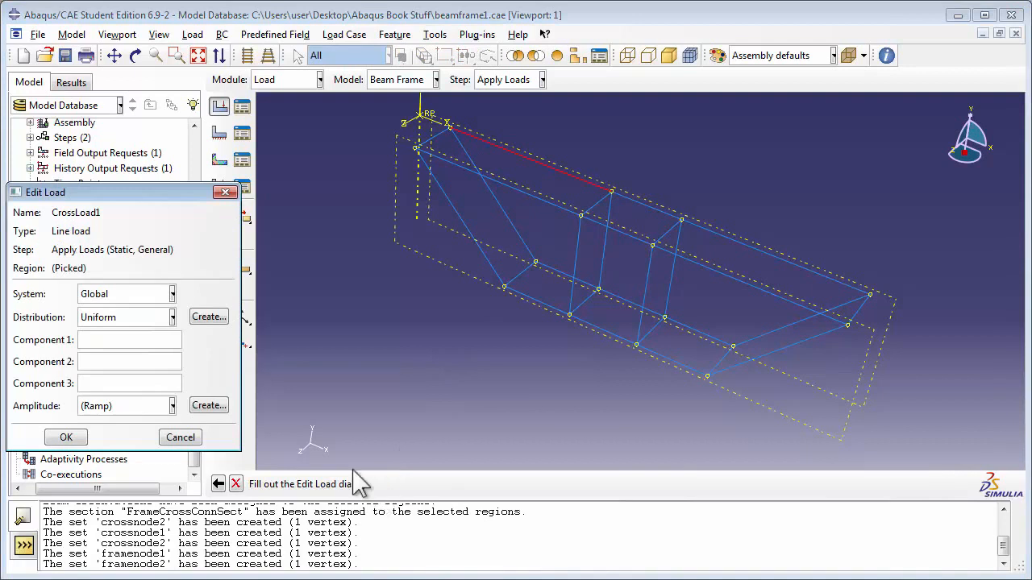
left_click(160, 364)
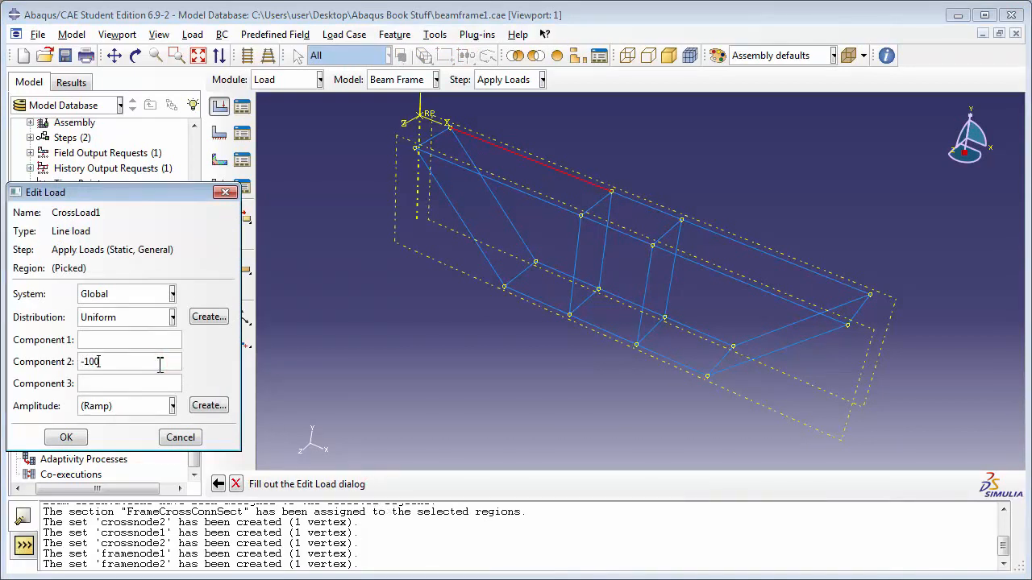
left_click(68, 436)
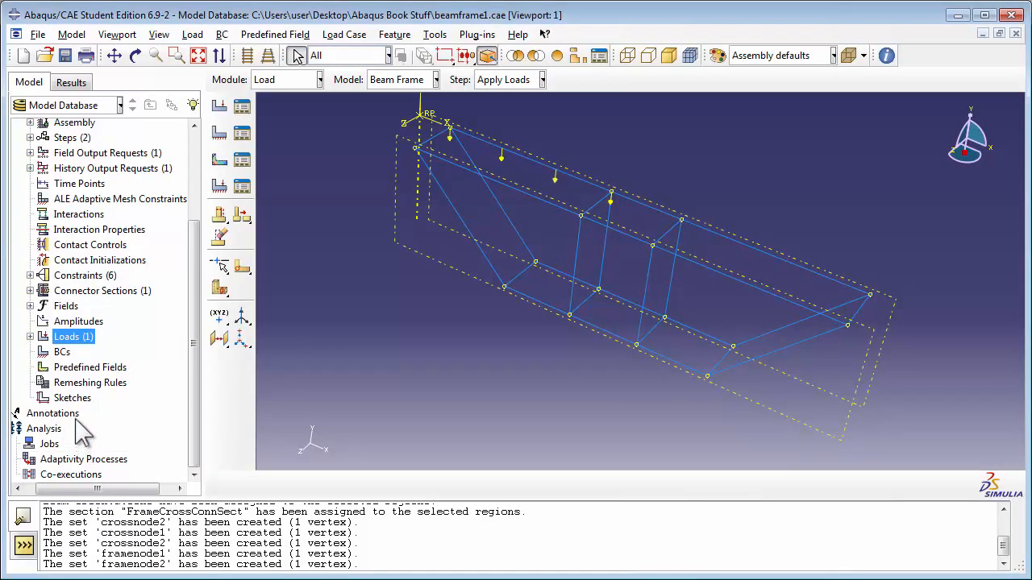
- Create Line load CrossLoad2 in the Apply Loads step on the front top member's segment farthest from the origin, with Component 2 set to -1000
double_click(67, 337)
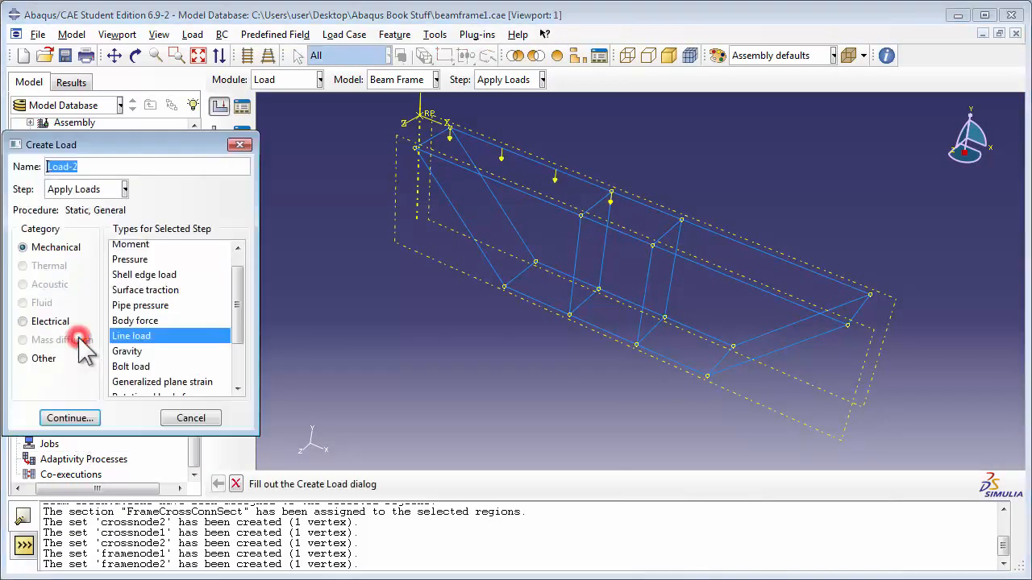
type("Cross")
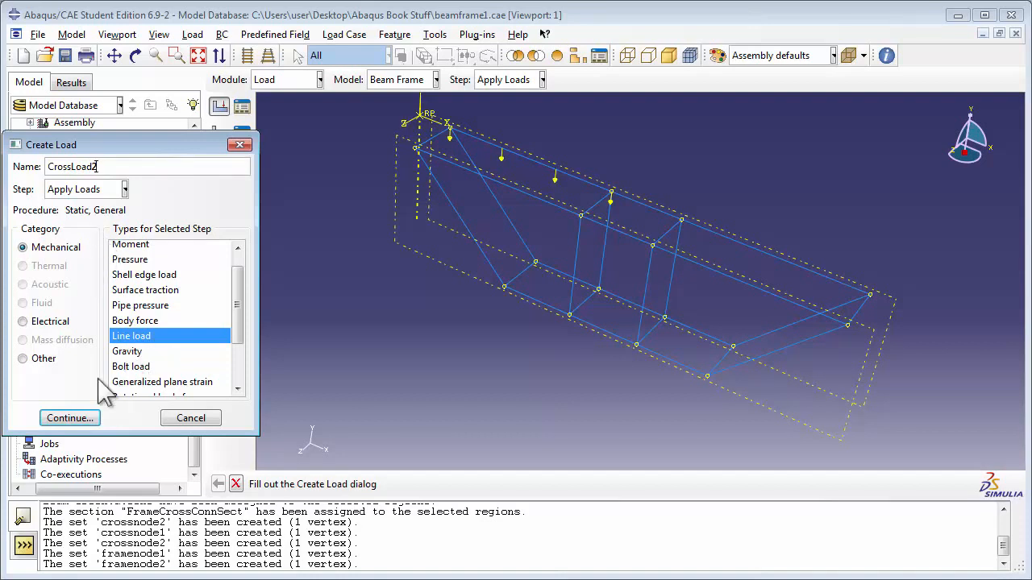
left_click(80, 419)
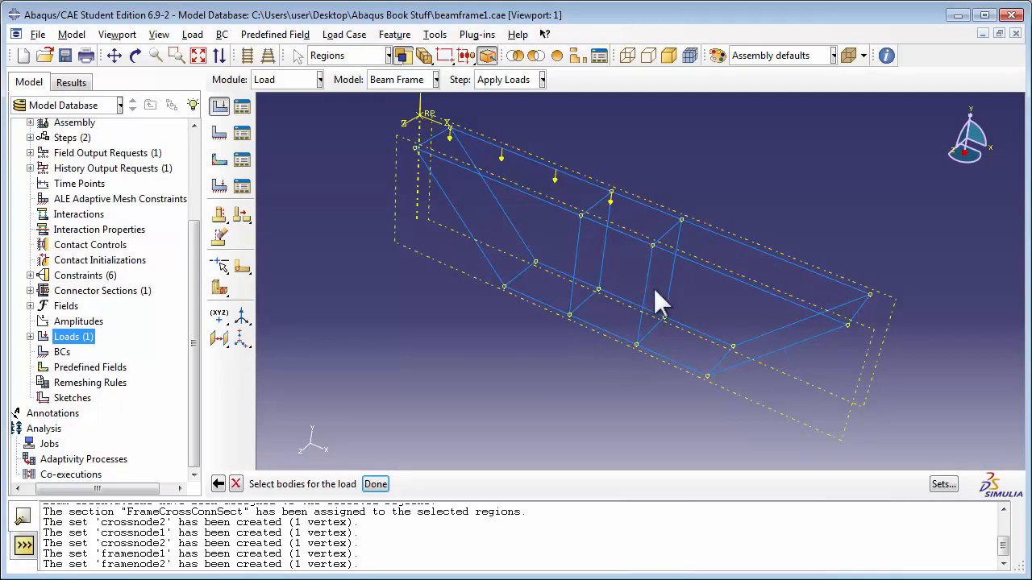
left_click(712, 272)
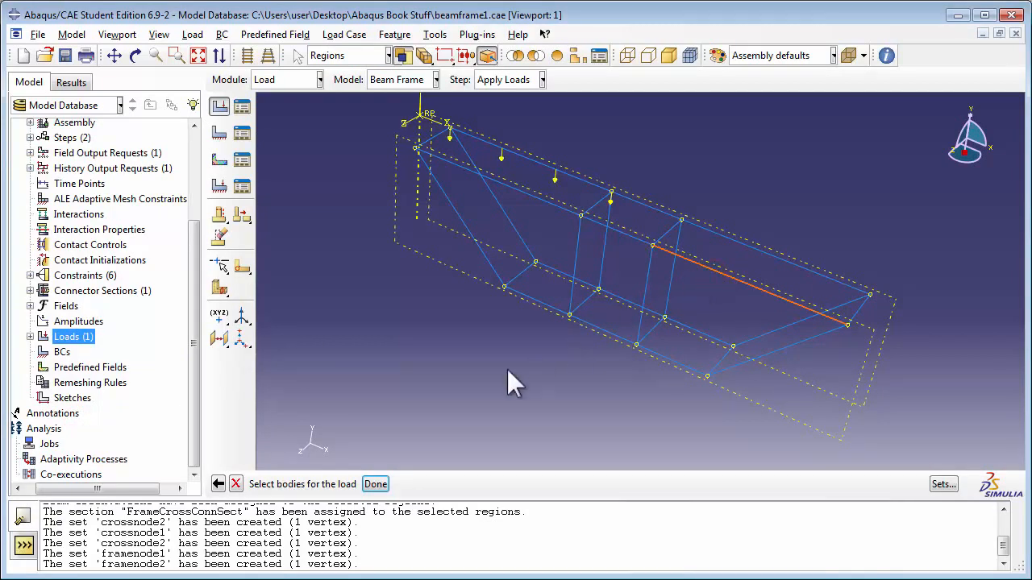
left_click(374, 485)
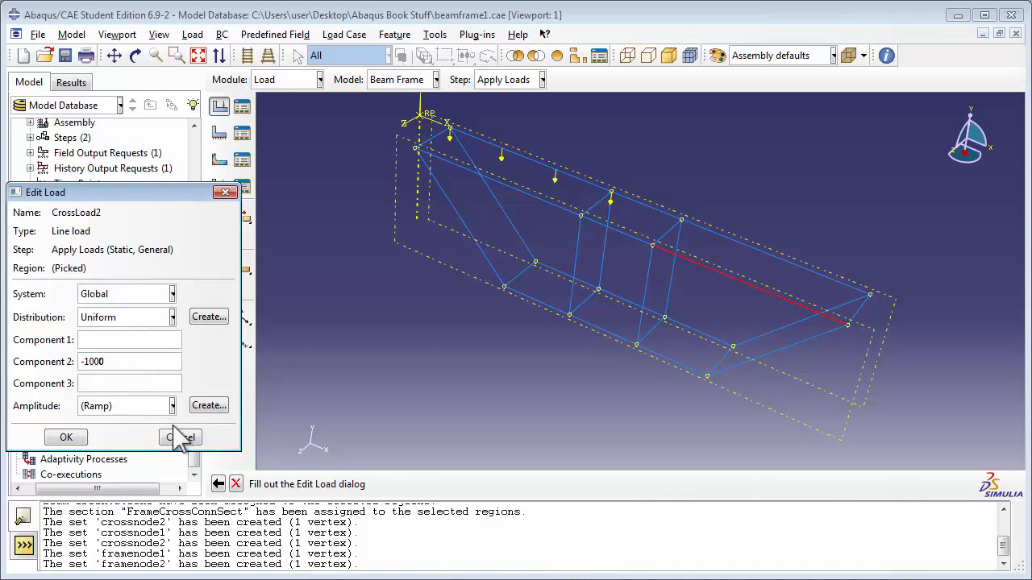
left_click(81, 437)
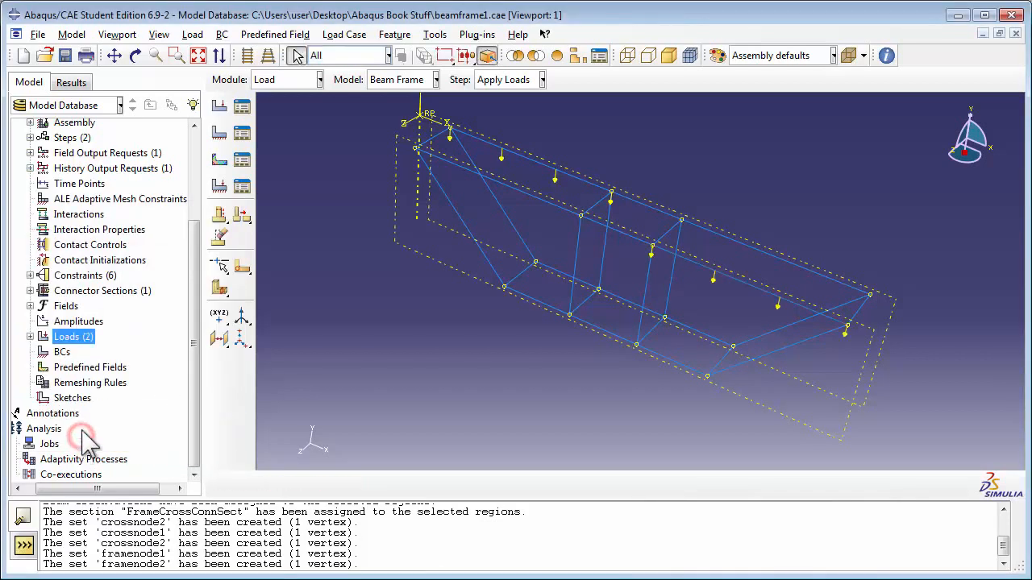
- Create Line load FrameLoad1 on the middle top cross member nearer the origin, with Component 2 set to -1500
left_click(69, 337)
double_click(69, 337)
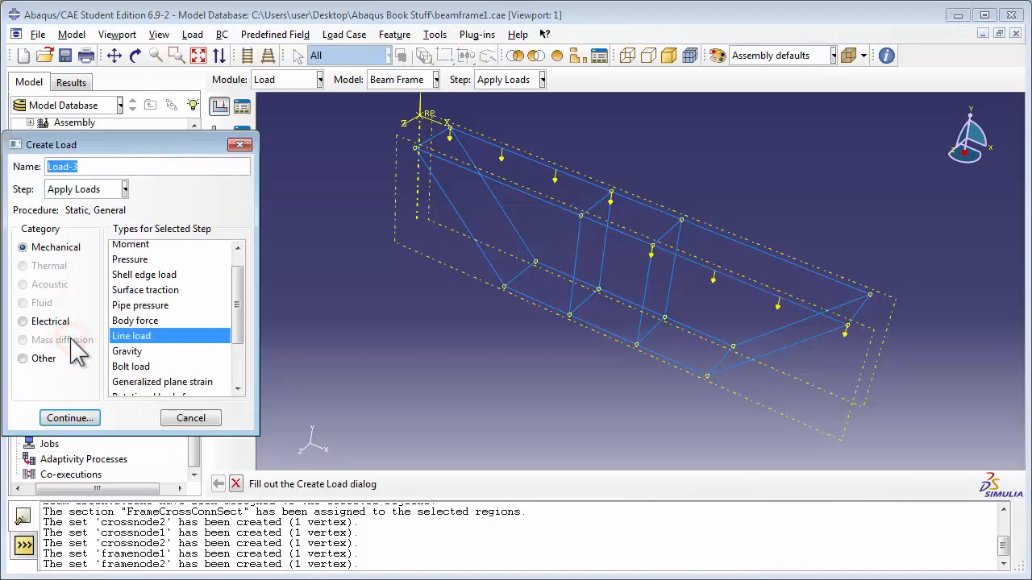
type("Frame")
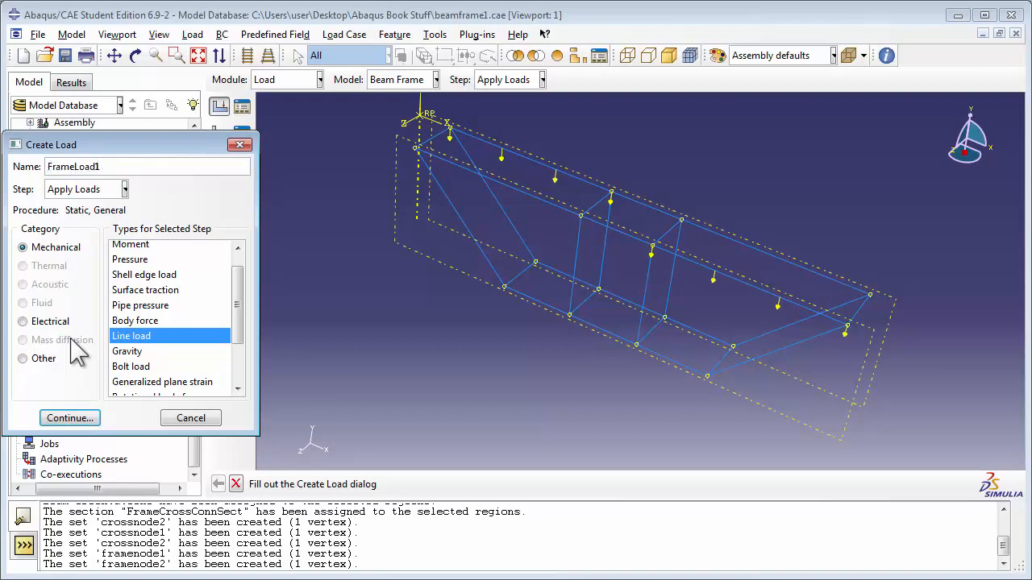
left_click(50, 412)
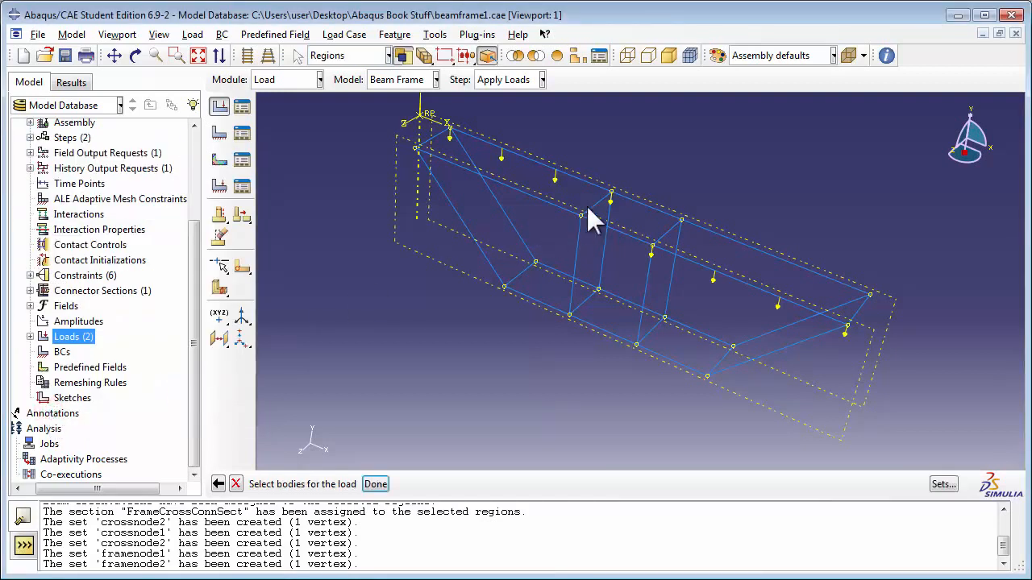
left_click(373, 485)
left_click(127, 361)
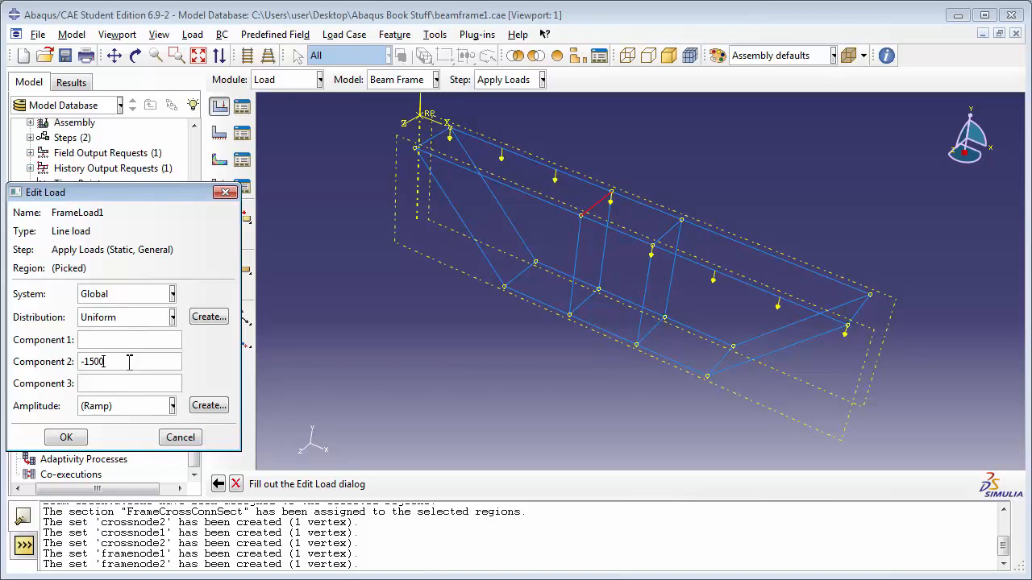
left_click(66, 436)
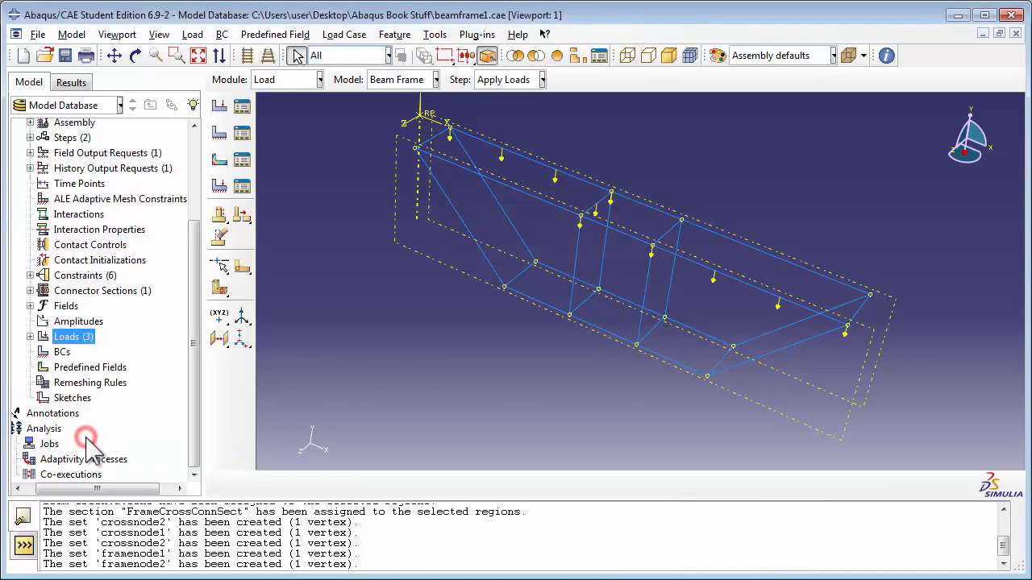
- Create Line load FrameLoad2 on the middle top cross member farther from the origin, with Component 2 set to -50
double_click(80, 339)
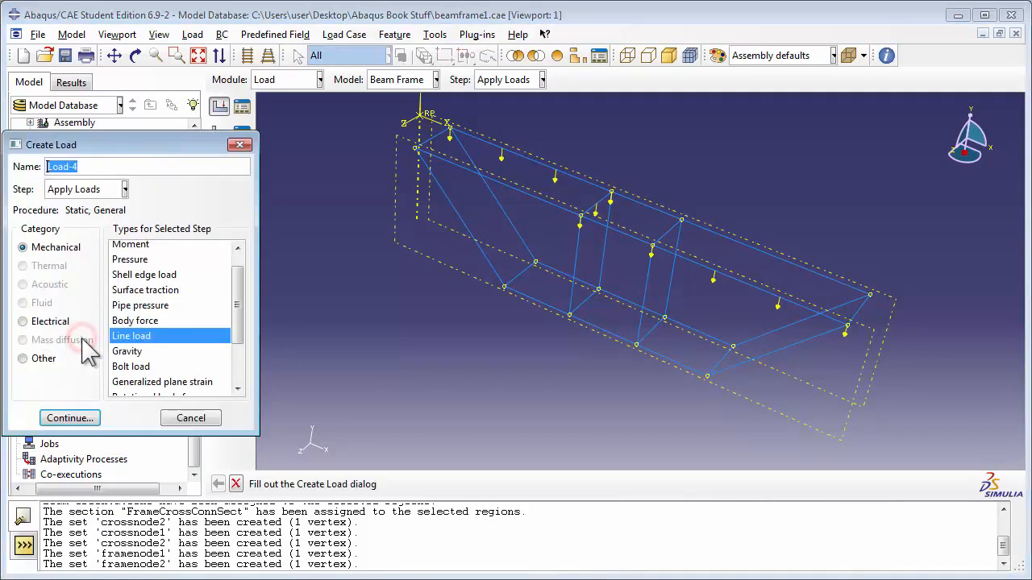
type("Frame")
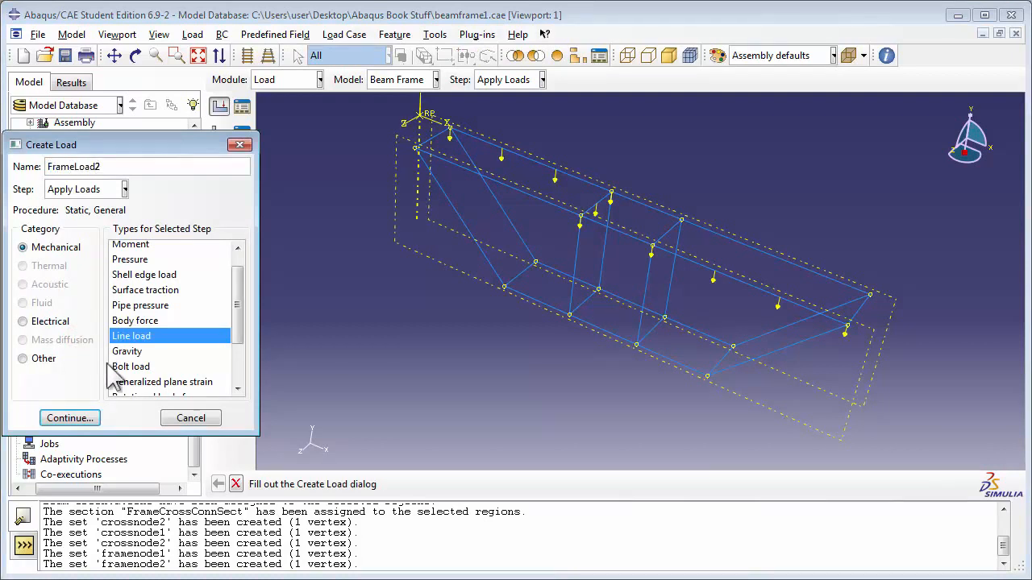
left_click(70, 417)
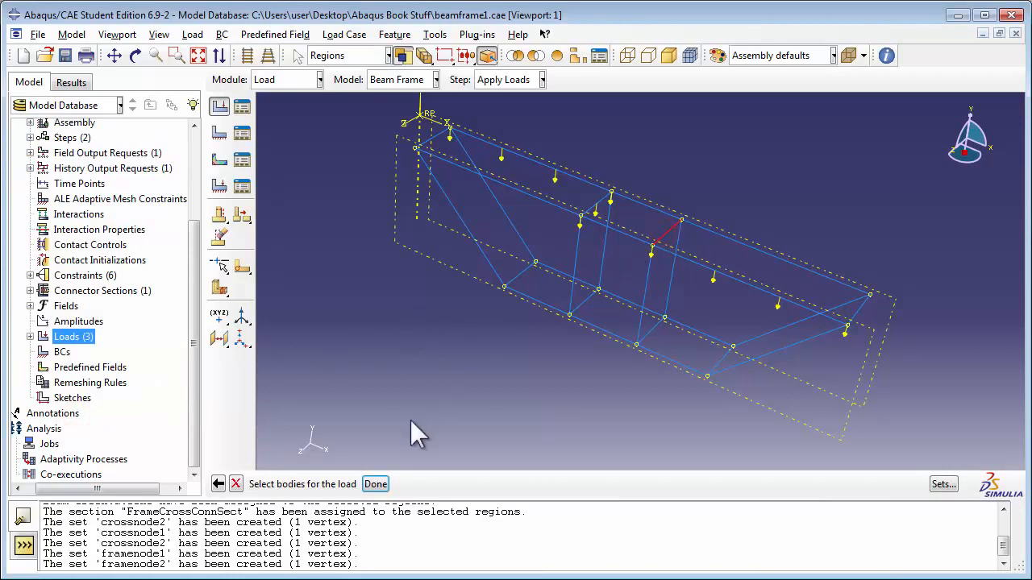
left_click(376, 483)
left_click(146, 363)
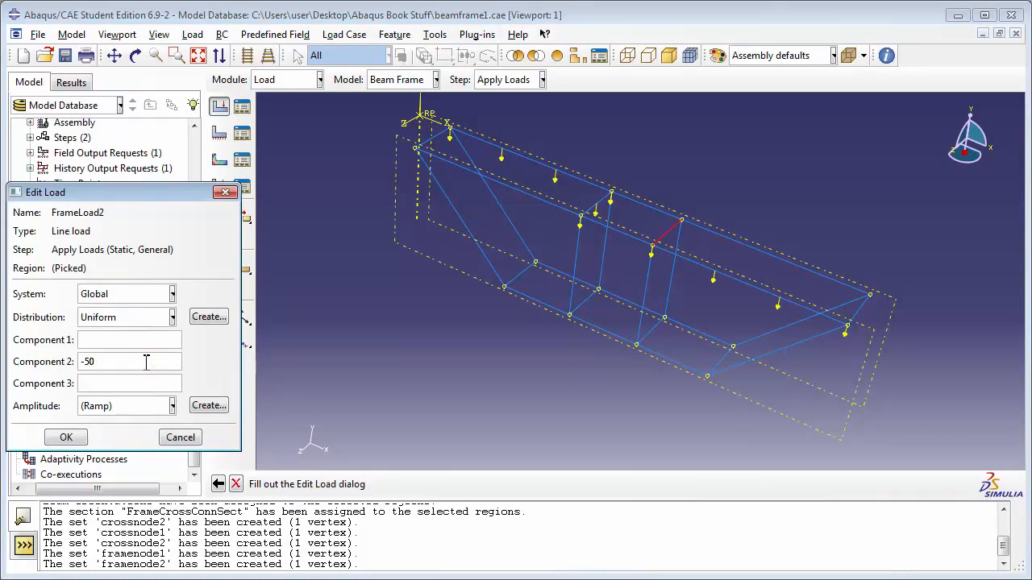
left_click(67, 439)
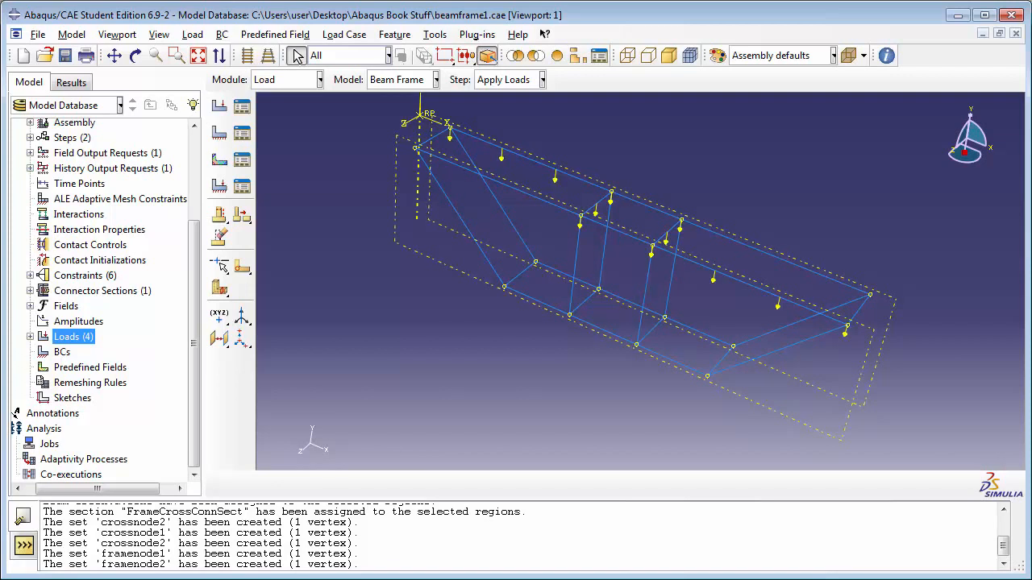
- Start a mechanical Displacement/Rotation boundary condition named FixBottom in the Initial step
double_click(63, 353)
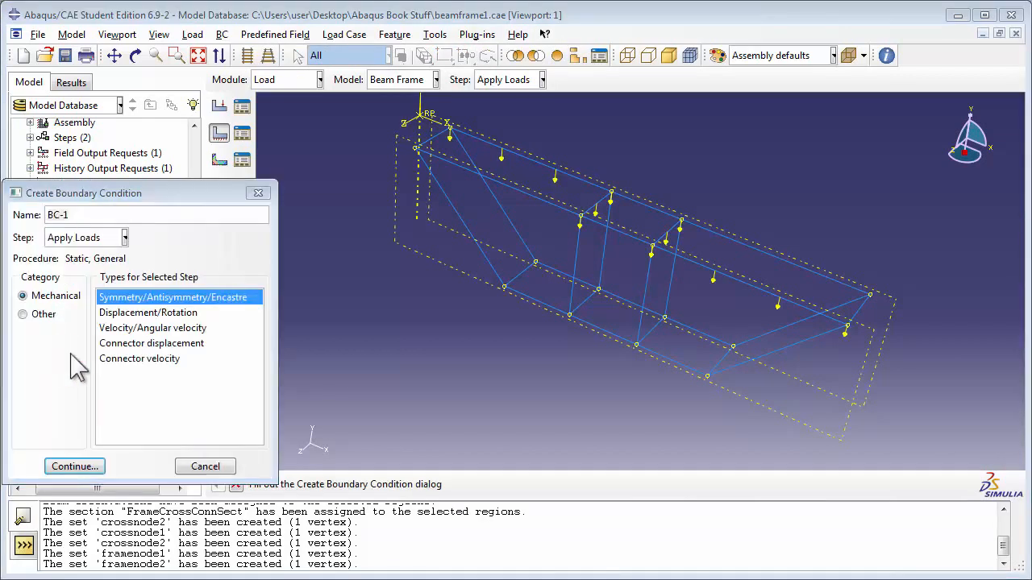
double_click(91, 214)
type("FixBottom")
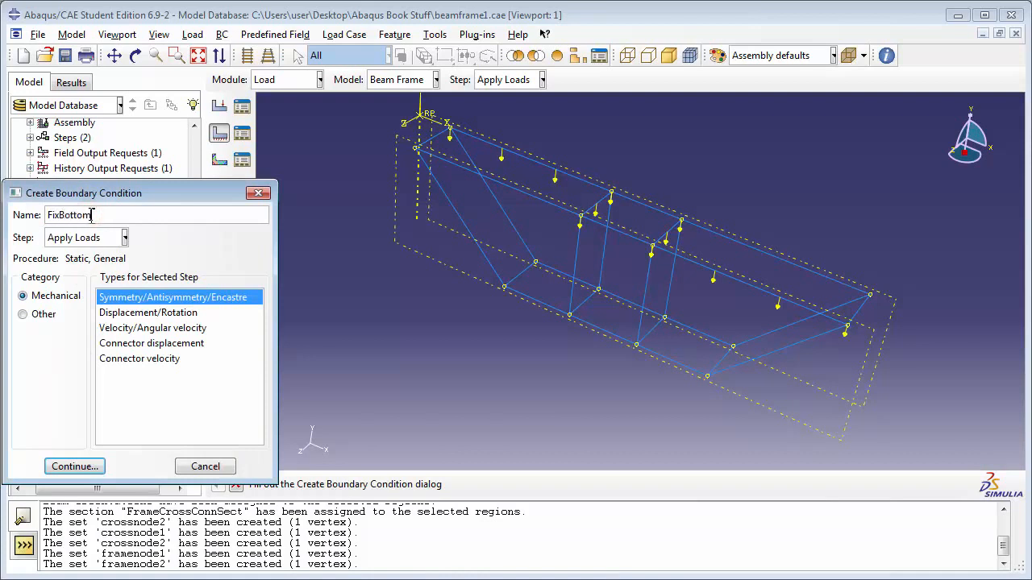
left_click(92, 243)
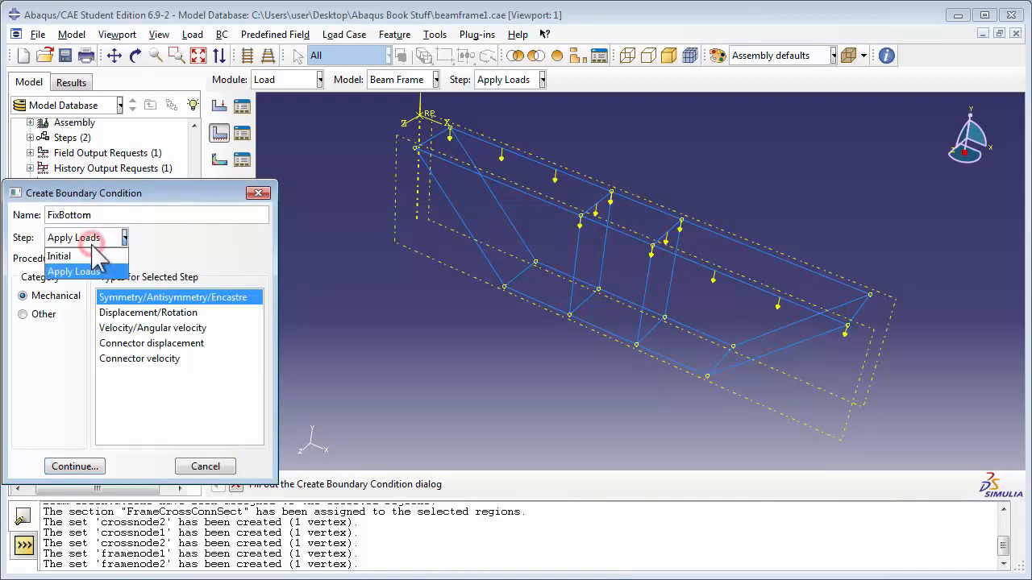
left_click(88, 253)
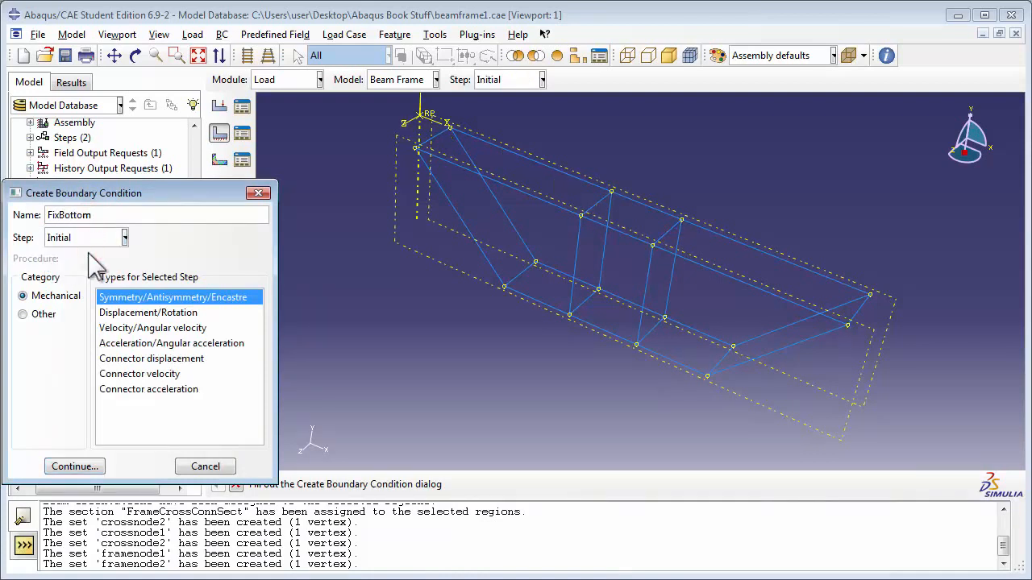
left_click(127, 313)
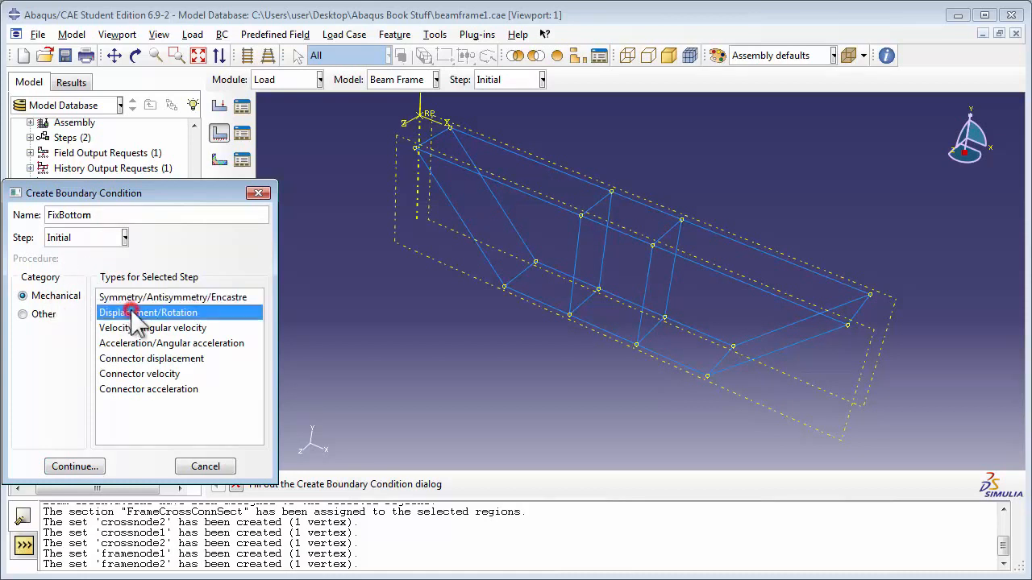
left_click(74, 467)
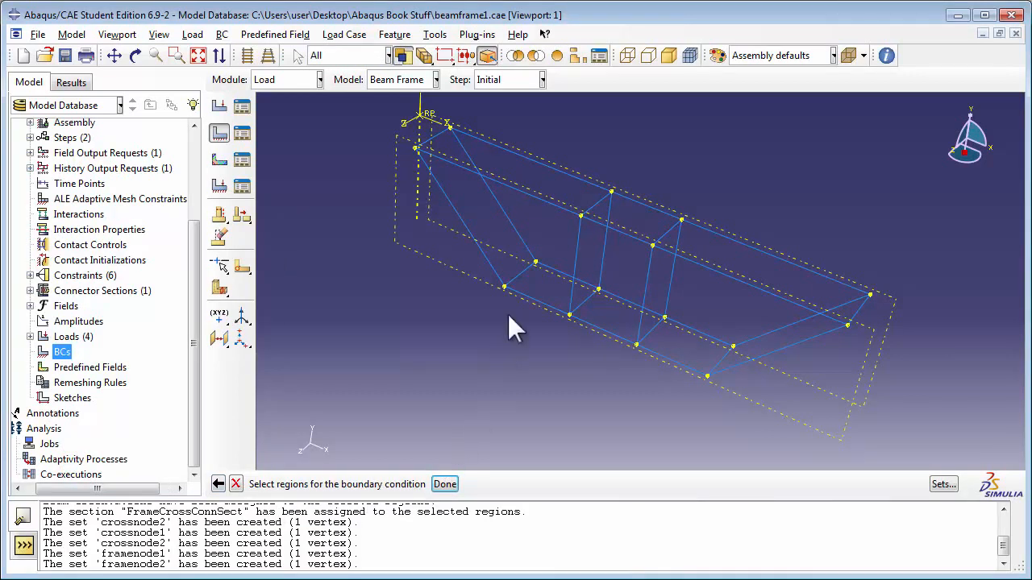
- Apply FixBottom to all bottom members of the frame and cross bracing, constraining U1, U2 and U3
left_click(559, 268)
left_click(590, 320, "shift")
left_click(674, 364, "shift")
left_click(445, 484)
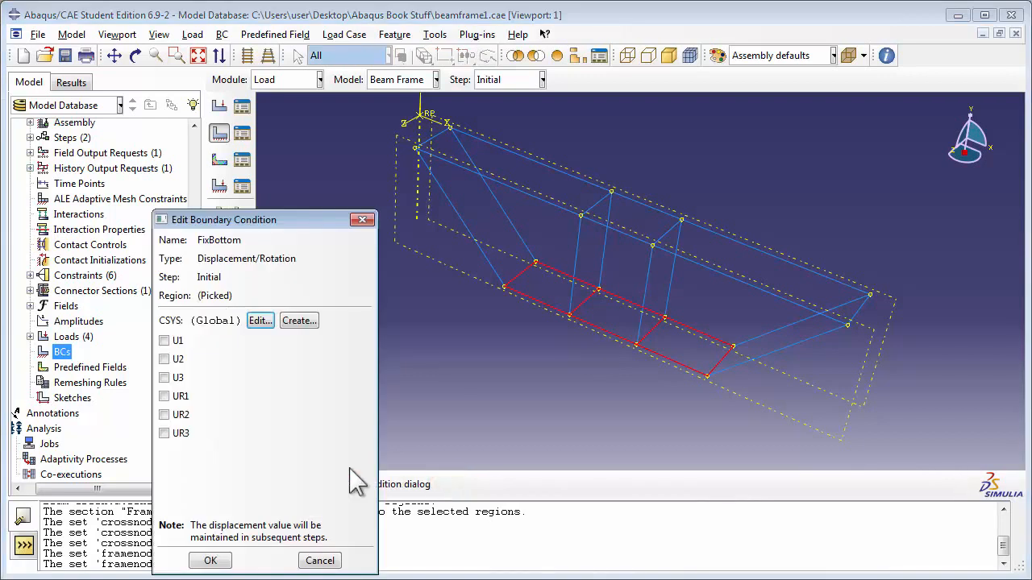
left_click(165, 342)
left_click(164, 359)
left_click(164, 377)
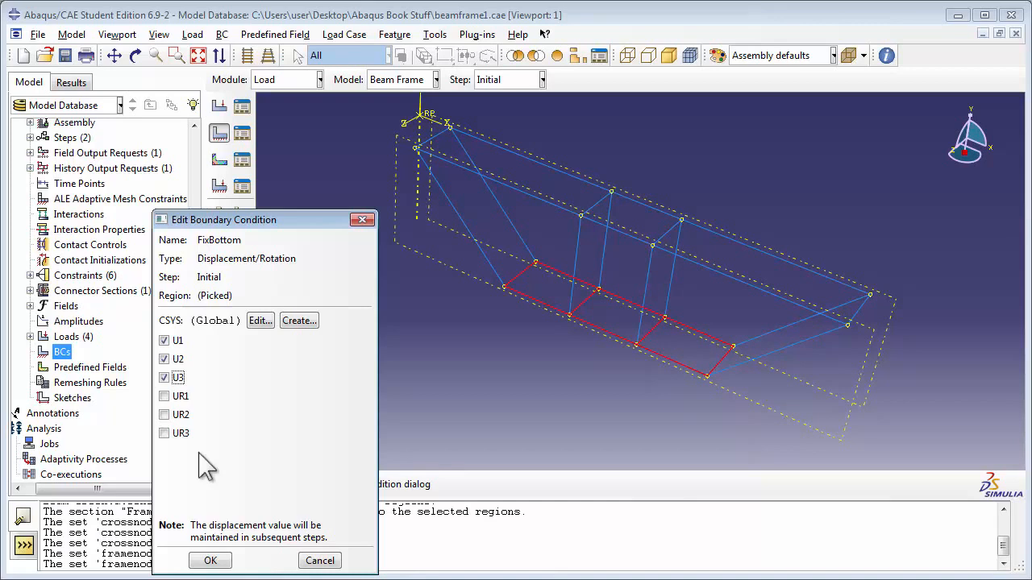
left_click(211, 558)
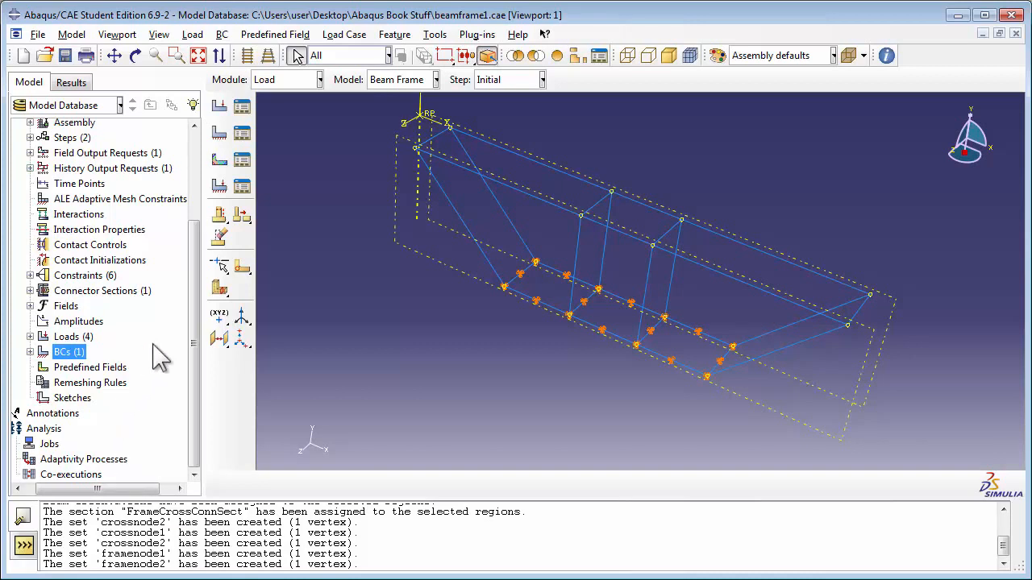
- Open the Cross Bracing part for meshing and assign Standard, Linear Beam elements (B31) to all its members
left_click_drag(191, 319, 197, 216)
left_click(44, 173)
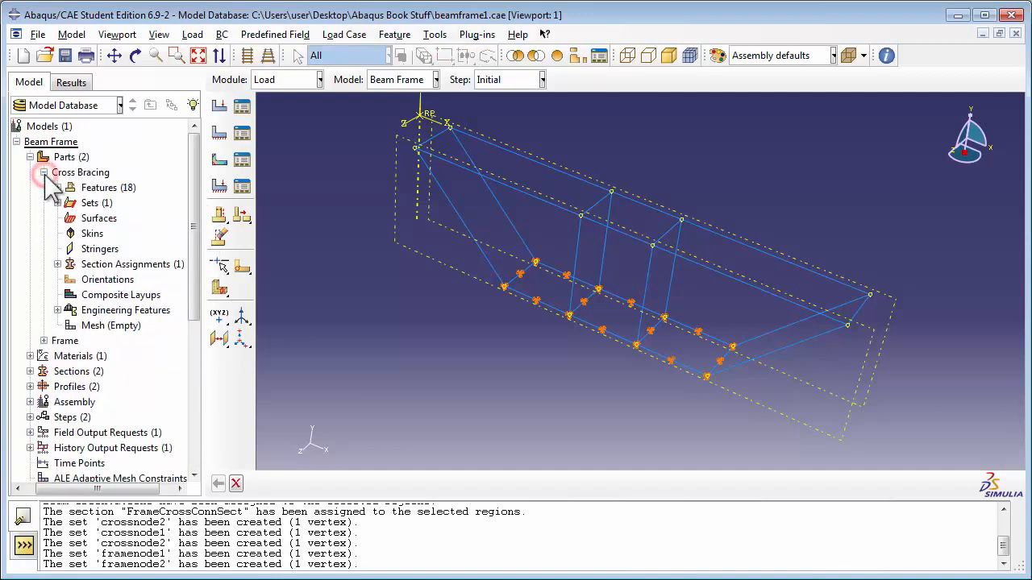
double_click(117, 326)
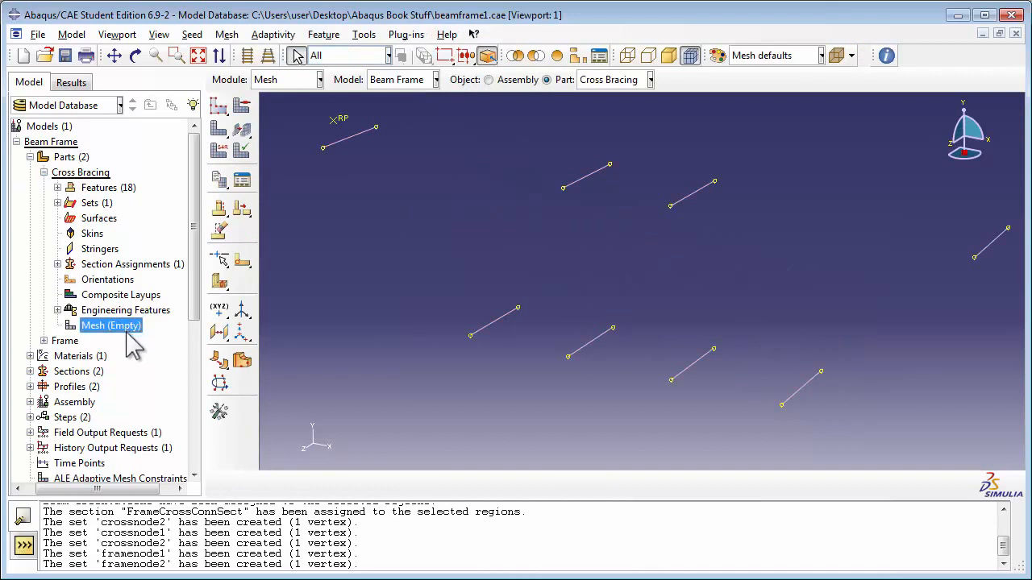
left_click(226, 34)
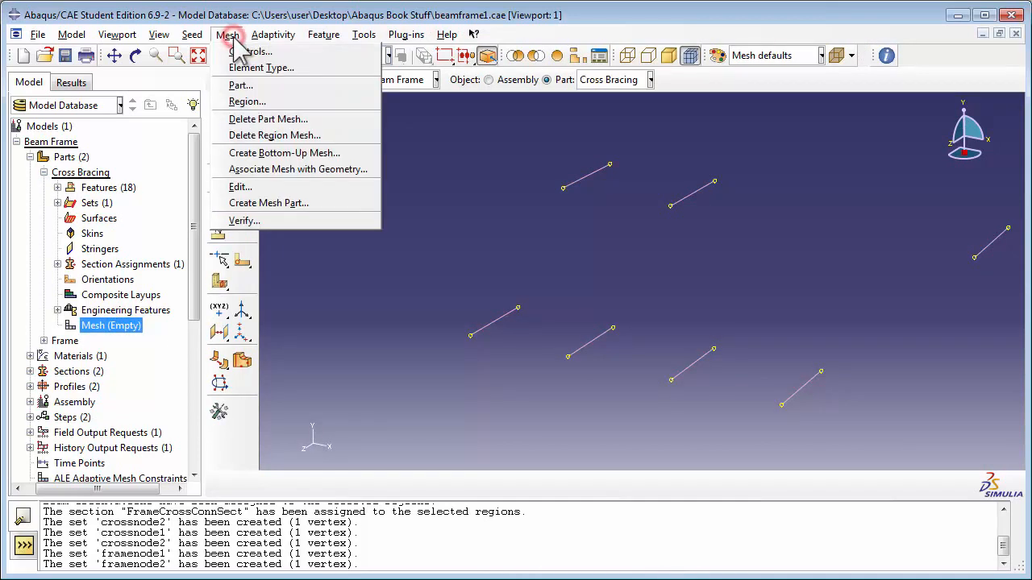
left_click(250, 67)
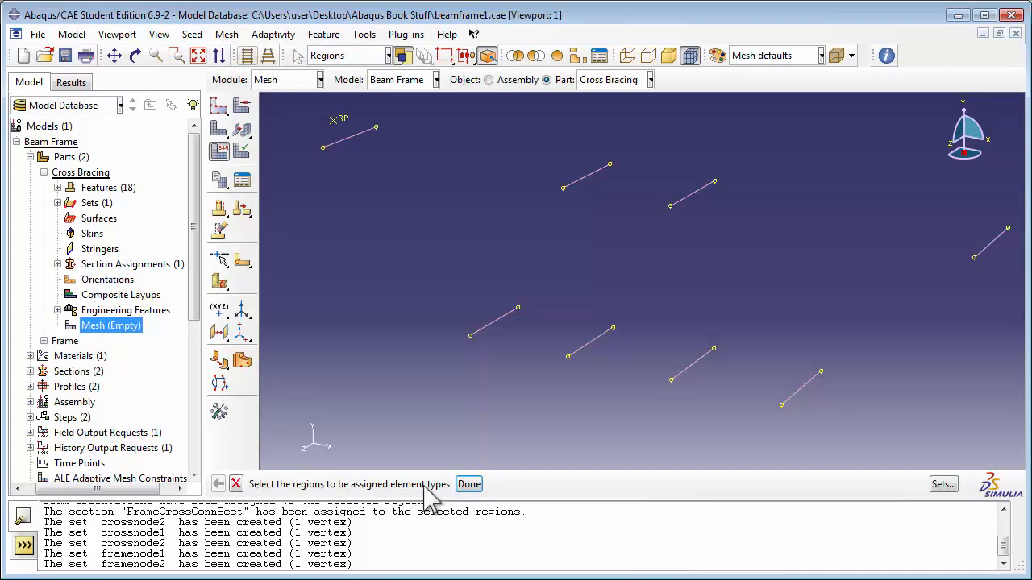
scroll(490, 323, "down", 3)
left_click_drag(301, 126, 894, 434)
left_click(469, 483)
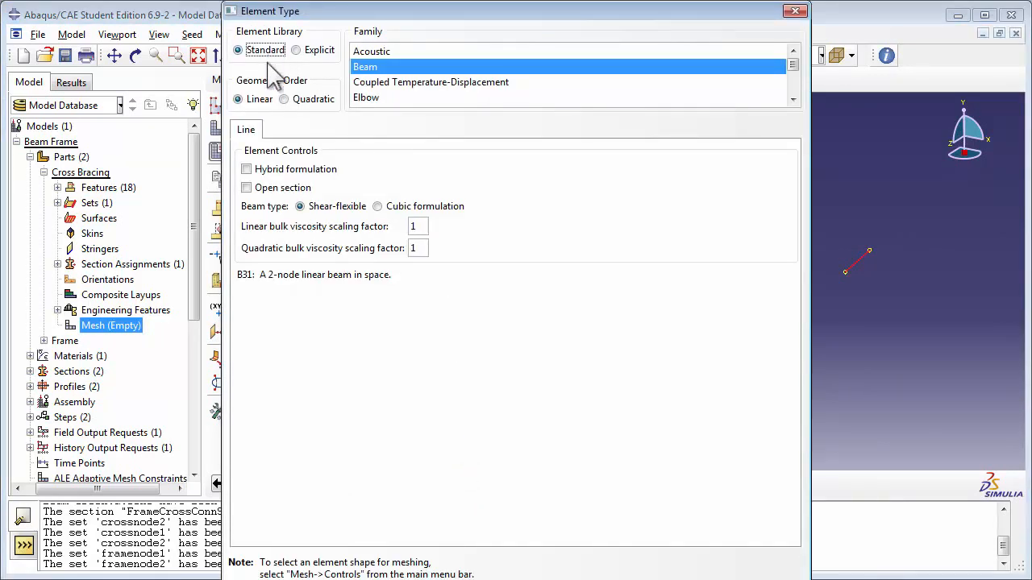
left_click(364, 69)
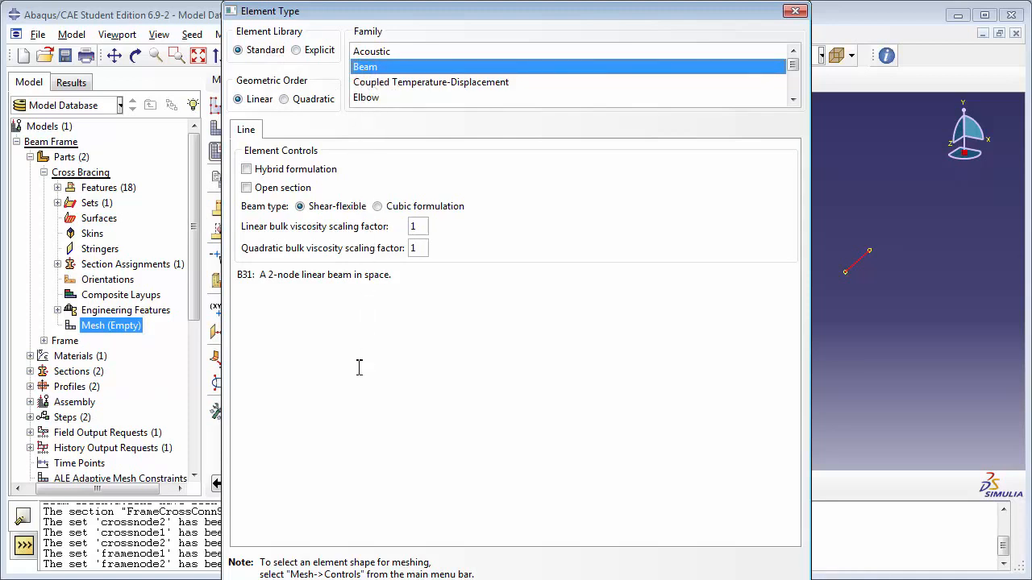
key("Return")
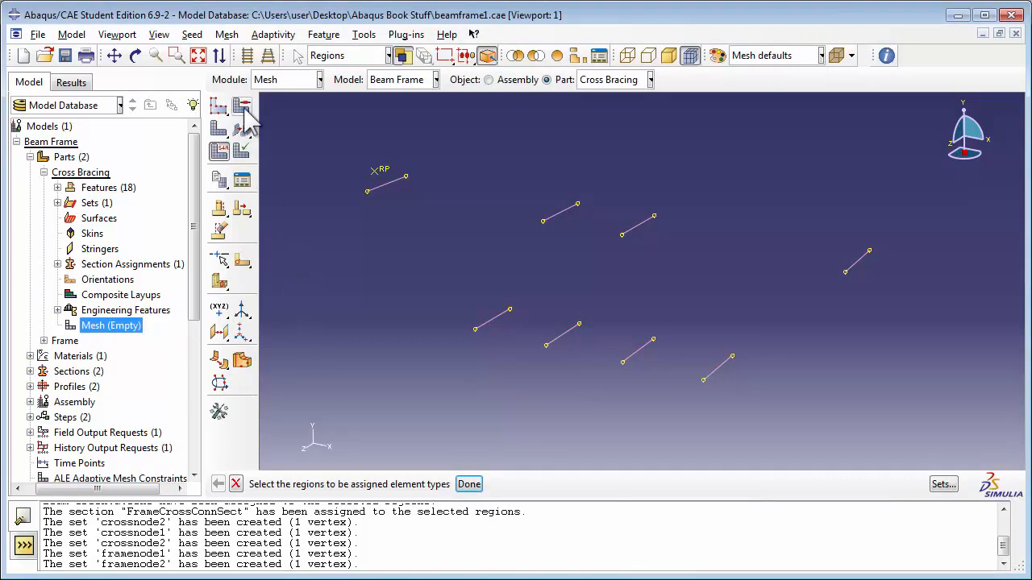
- Seed all Cross Bracing edges by number with 4 elements per edge
left_click(194, 34)
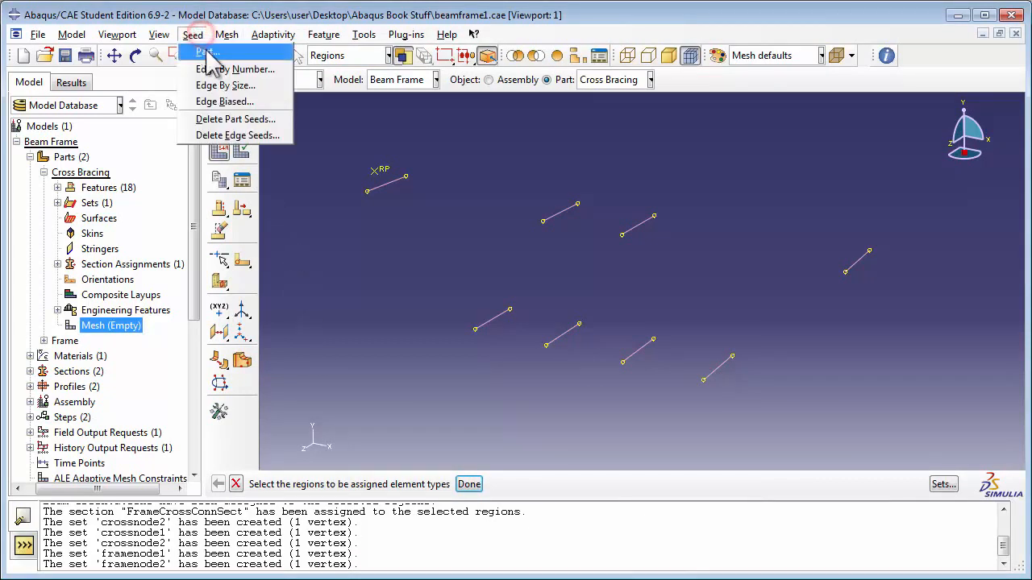
left_click(216, 70)
left_click_drag(288, 124, 881, 427)
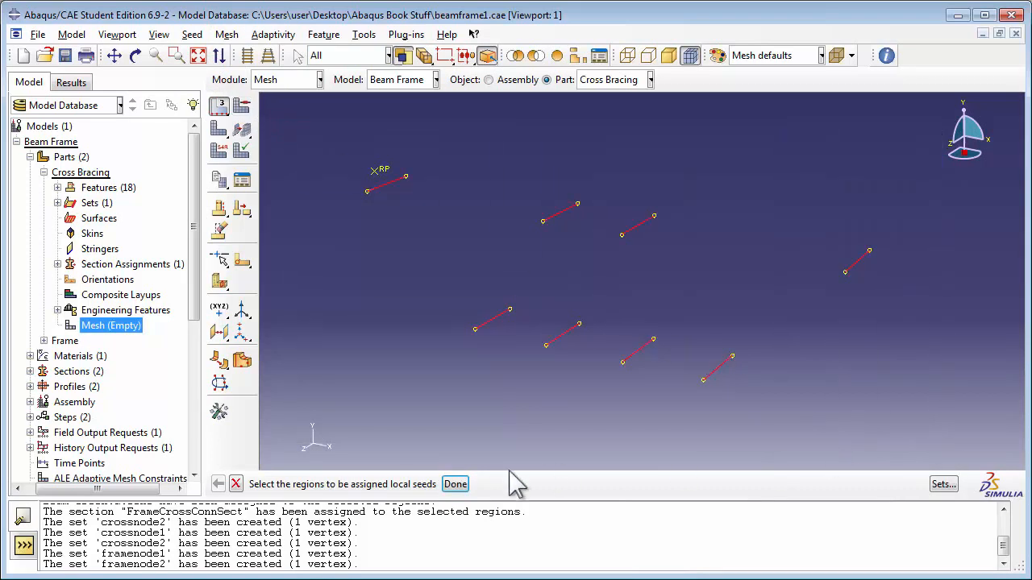
left_click(455, 484)
type("4")
key("Return")
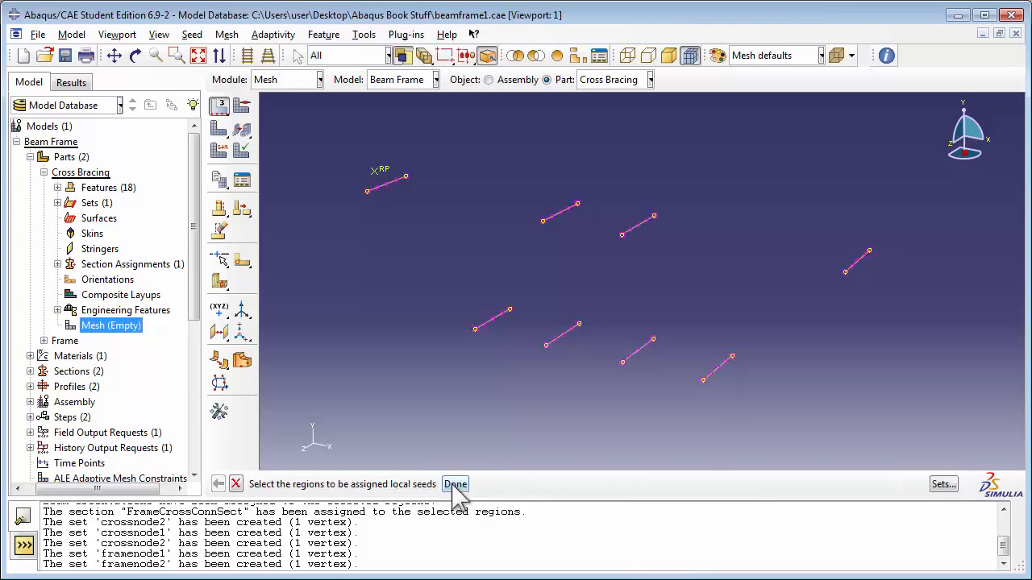
- Finish the edge seeding and generate the mesh on the Cross Bracing part
left_click(455, 485)
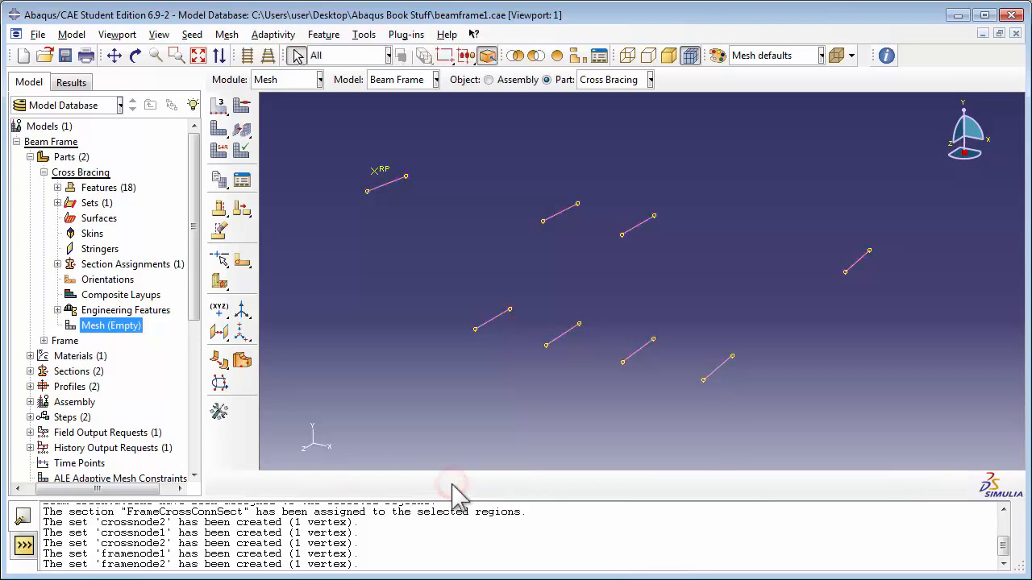
left_click(226, 34)
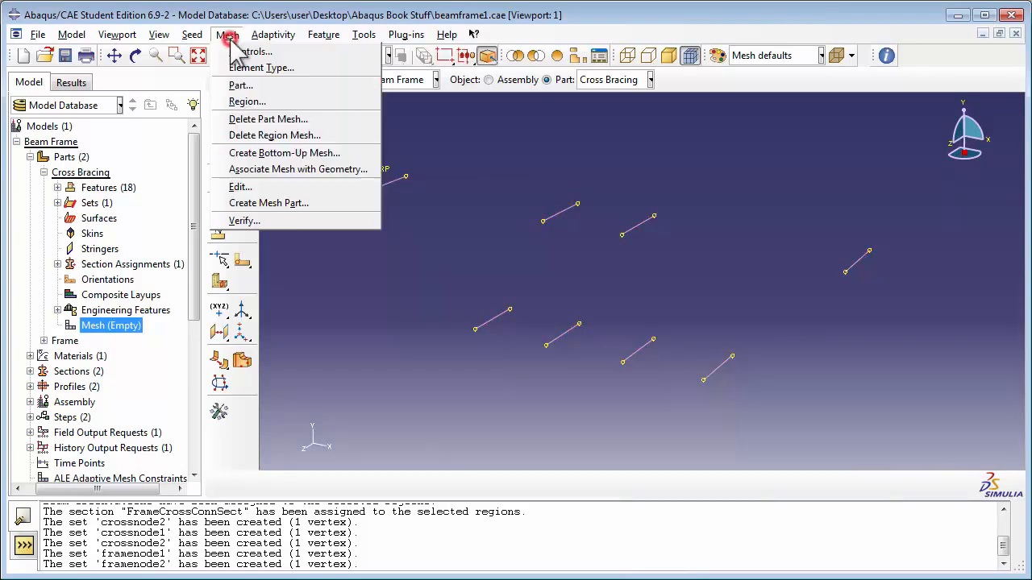
left_click(242, 85)
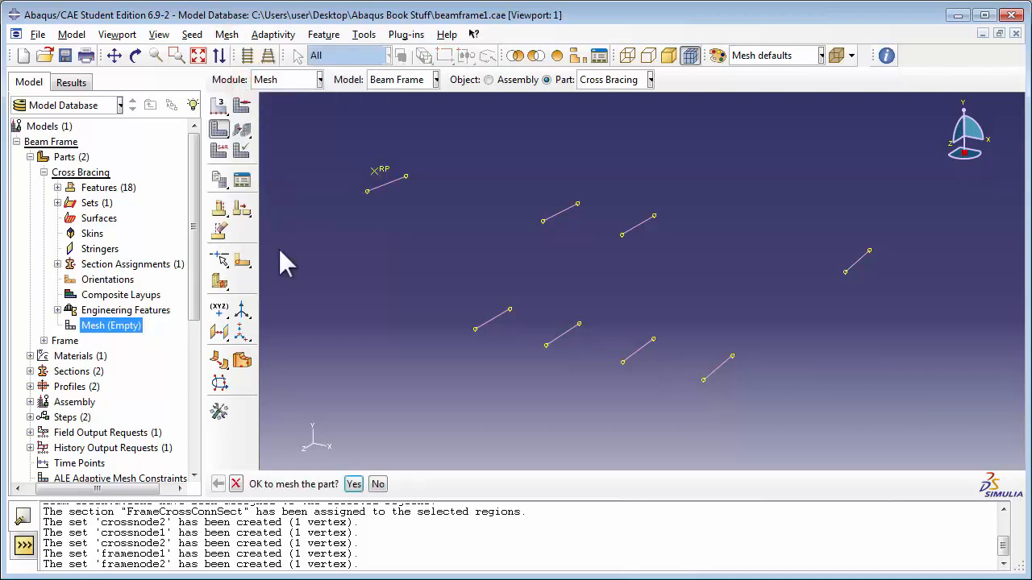
left_click(353, 484)
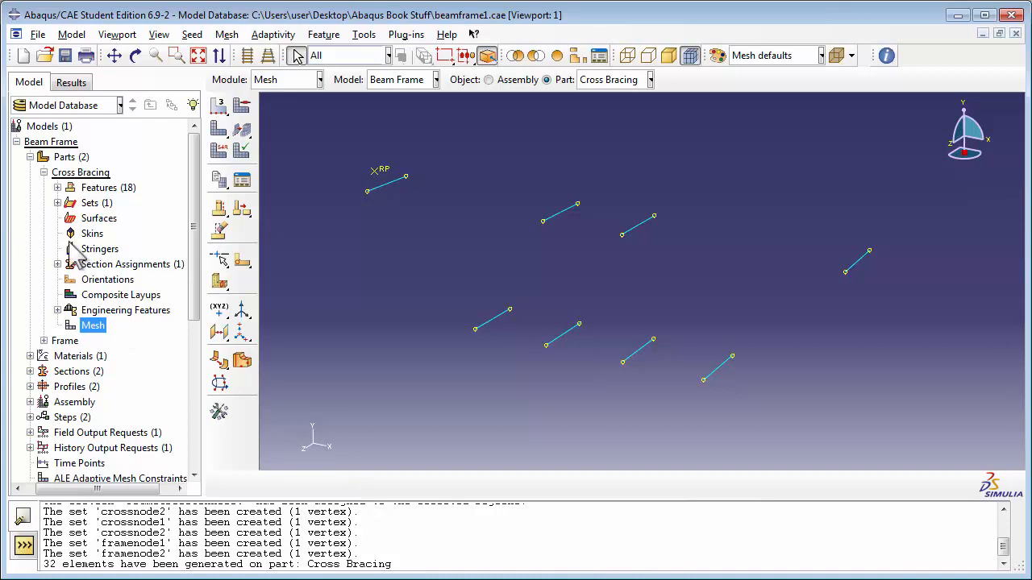
- Open the Frame part for meshing and assign Standard, Linear Beam elements (B31) to all its members
left_click(44, 172)
left_click(44, 187)
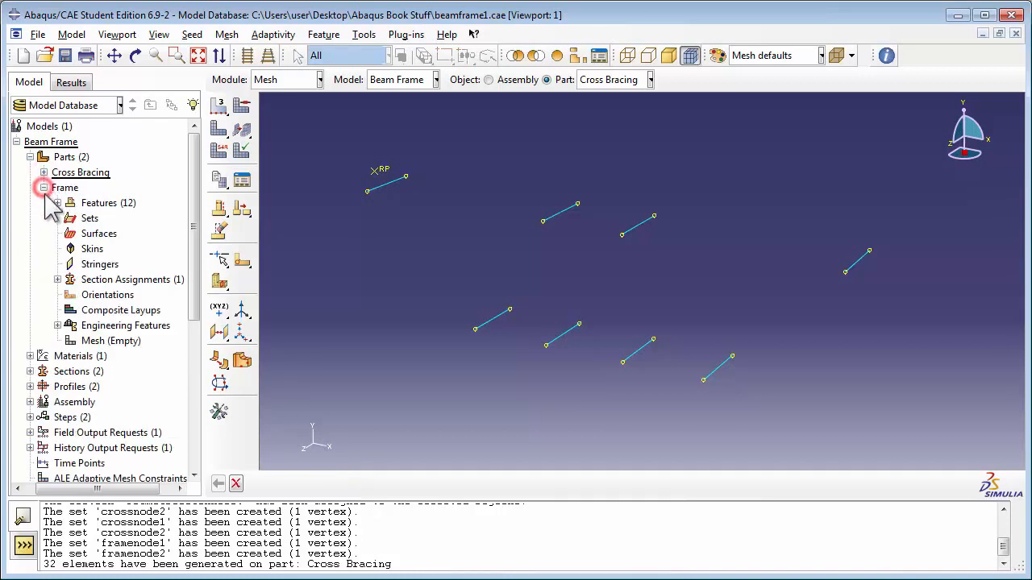
double_click(113, 342)
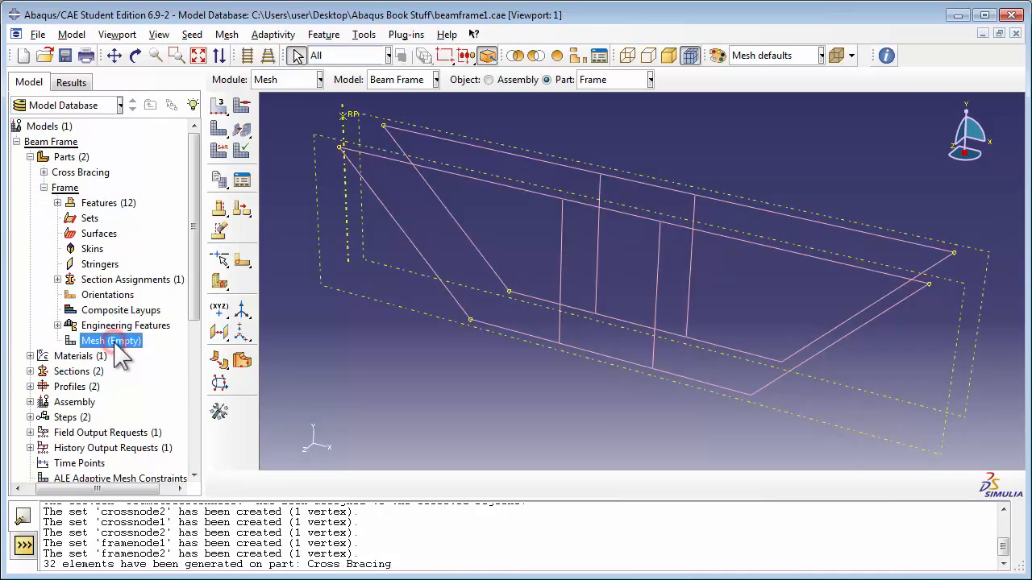
left_click(226, 34)
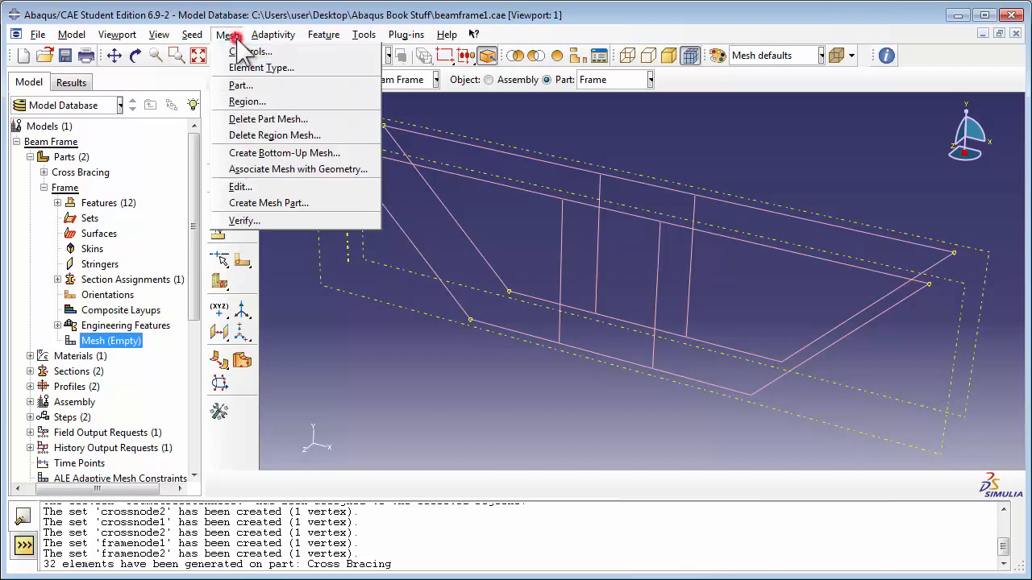
left_click(246, 64)
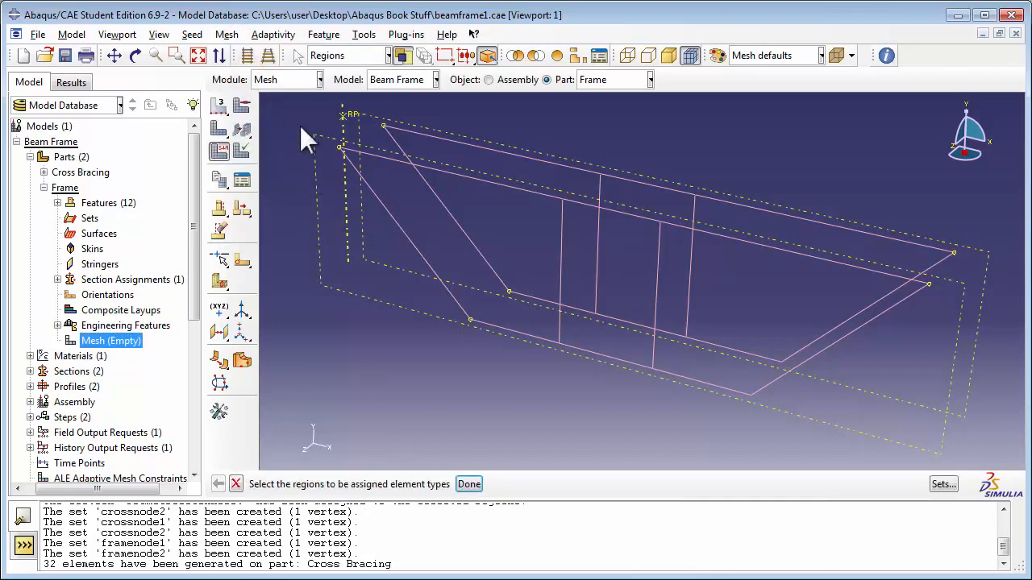
left_click_drag(276, 99, 1006, 458)
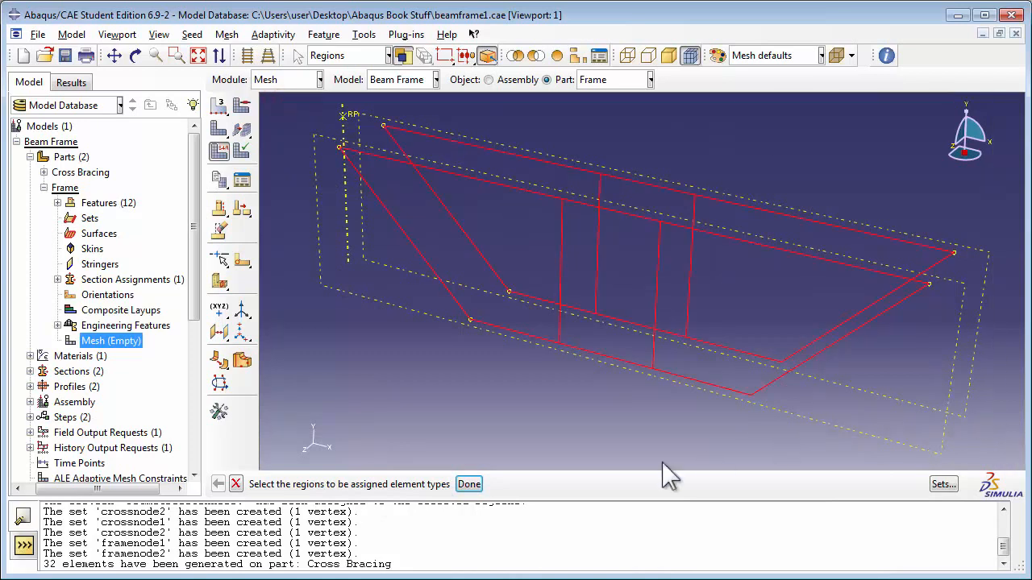
left_click(469, 484)
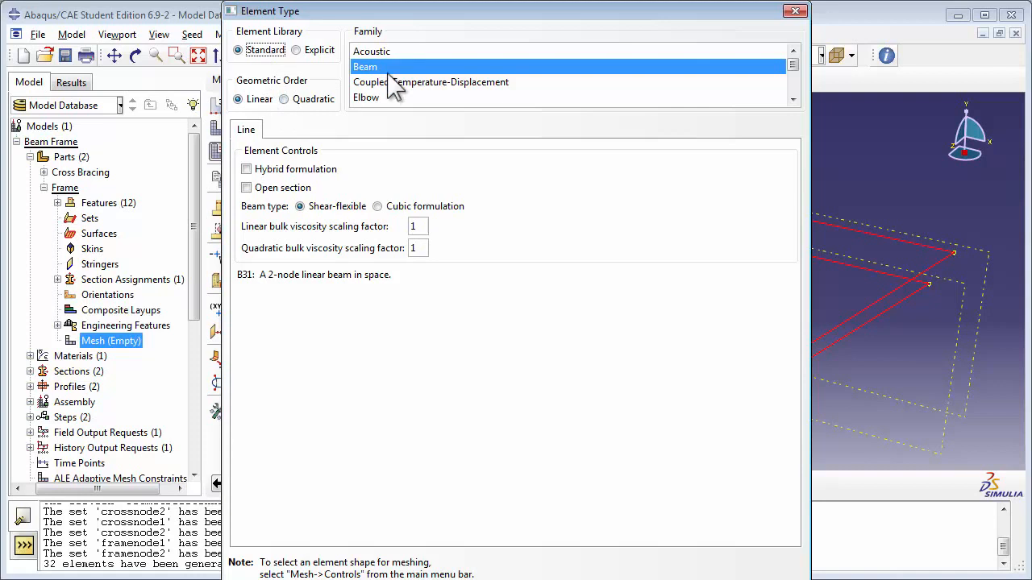
left_click(326, 579)
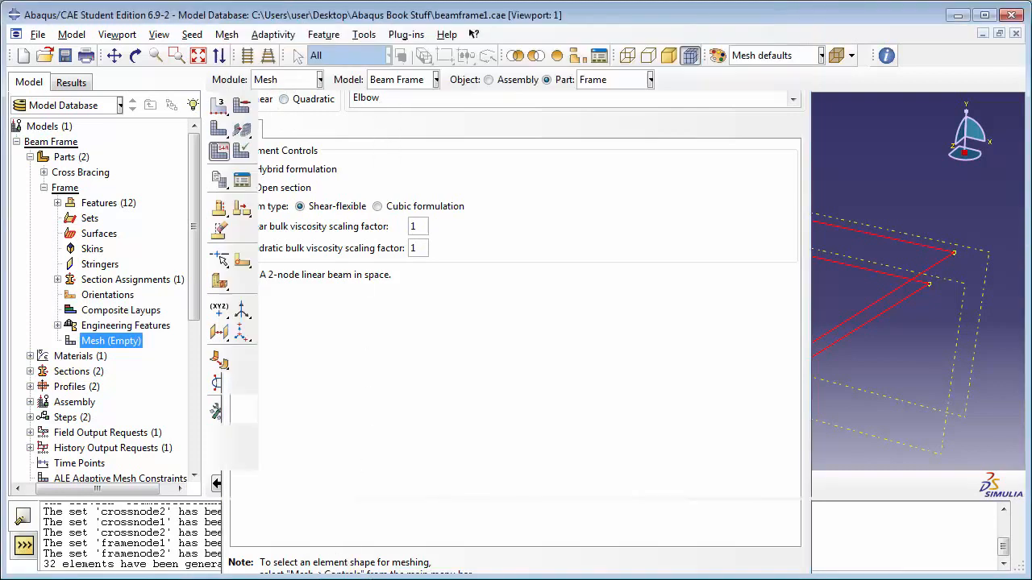
- Seed all Frame edges by number with 4 elements per edge
left_click(192, 34)
left_click(208, 67)
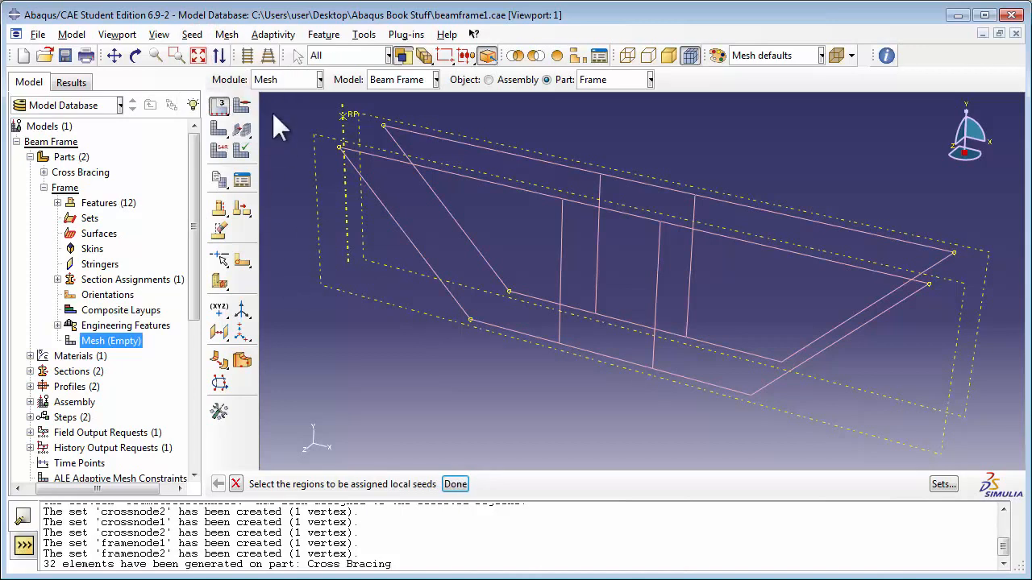
left_click_drag(272, 100, 1017, 463)
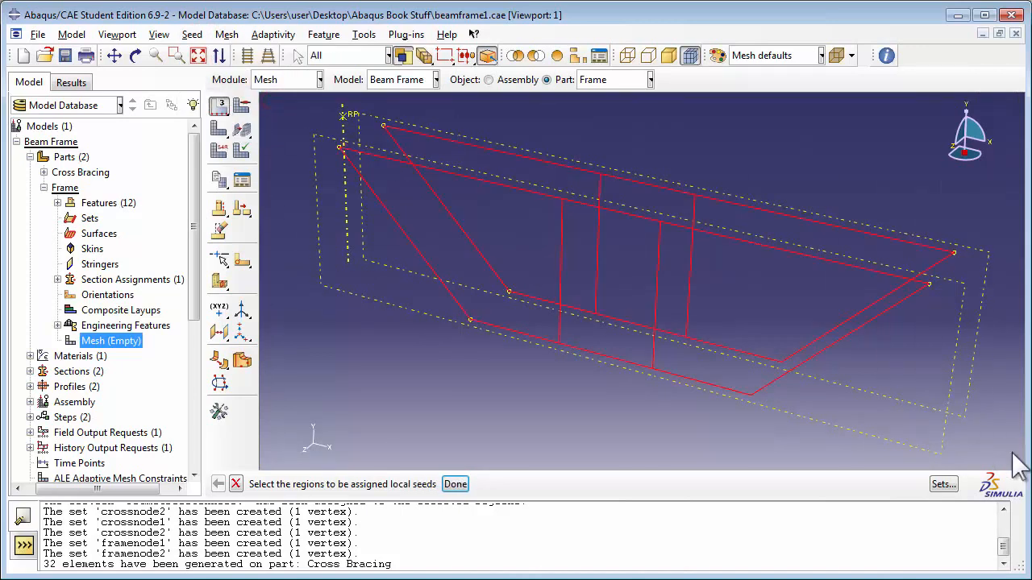
left_click(453, 484)
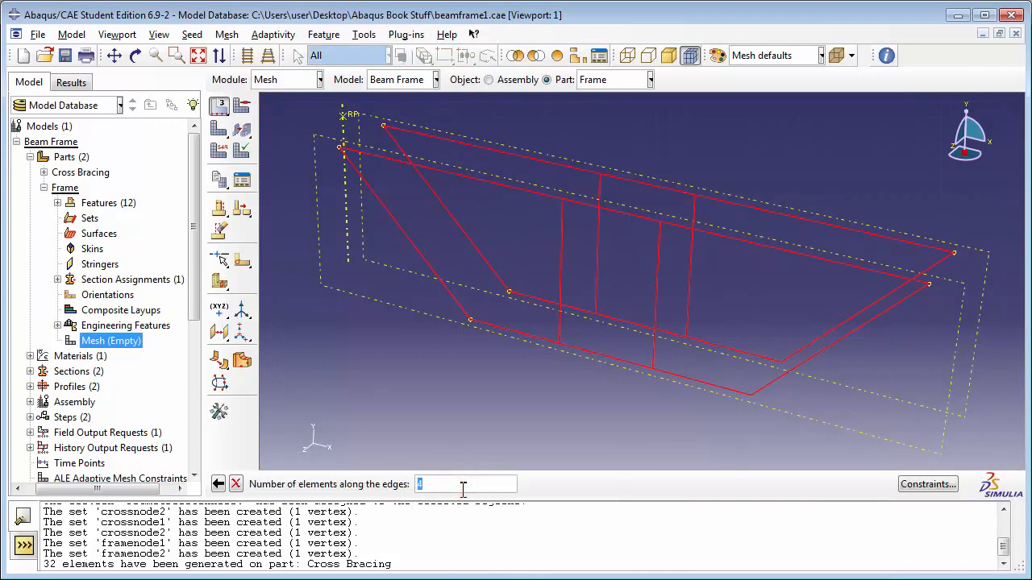
key("Return")
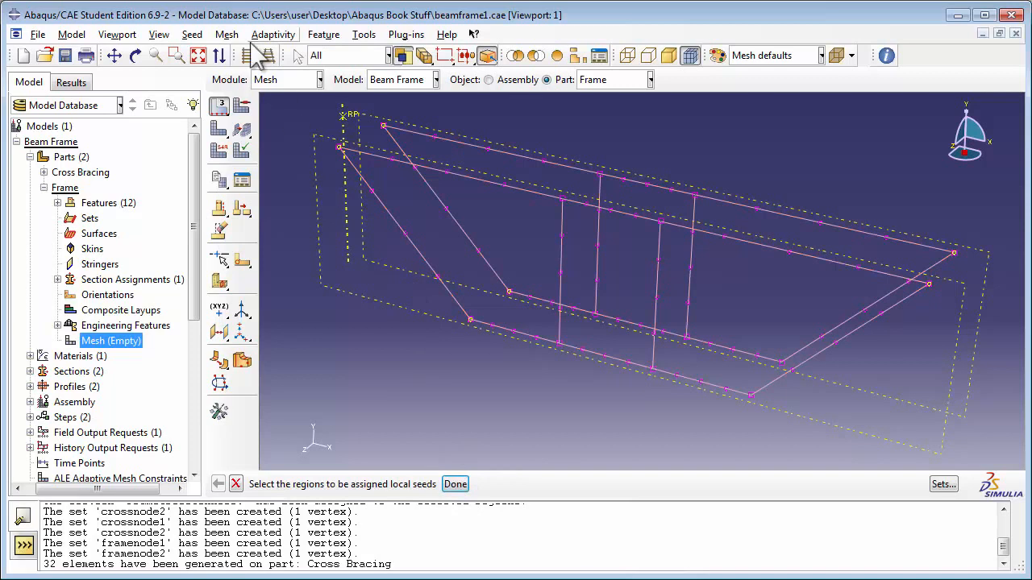
- Generate the mesh on the Frame part
left_click(229, 33)
left_click(241, 84)
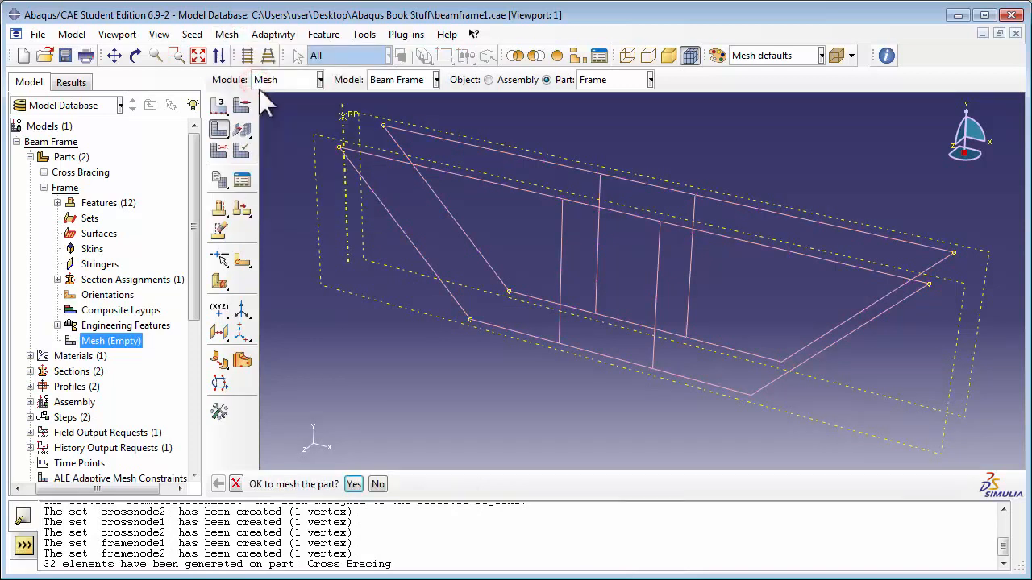
left_click(355, 485)
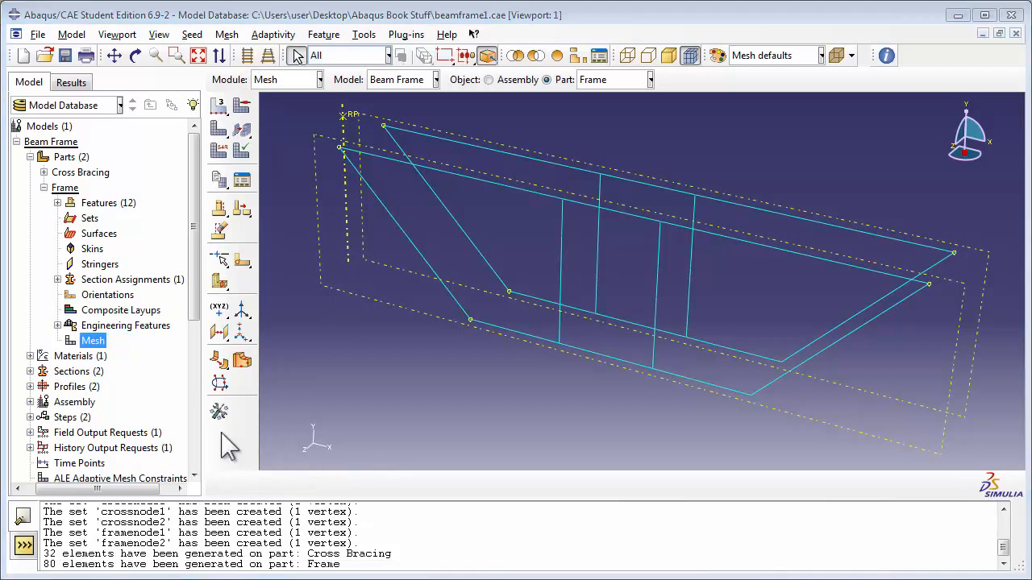
- Create a job named BeamFrameAnalysisJob for the Beam Frame model with the description "Analysis of loaded beam frame"
left_click_drag(192, 310, 194, 468)
double_click(48, 444)
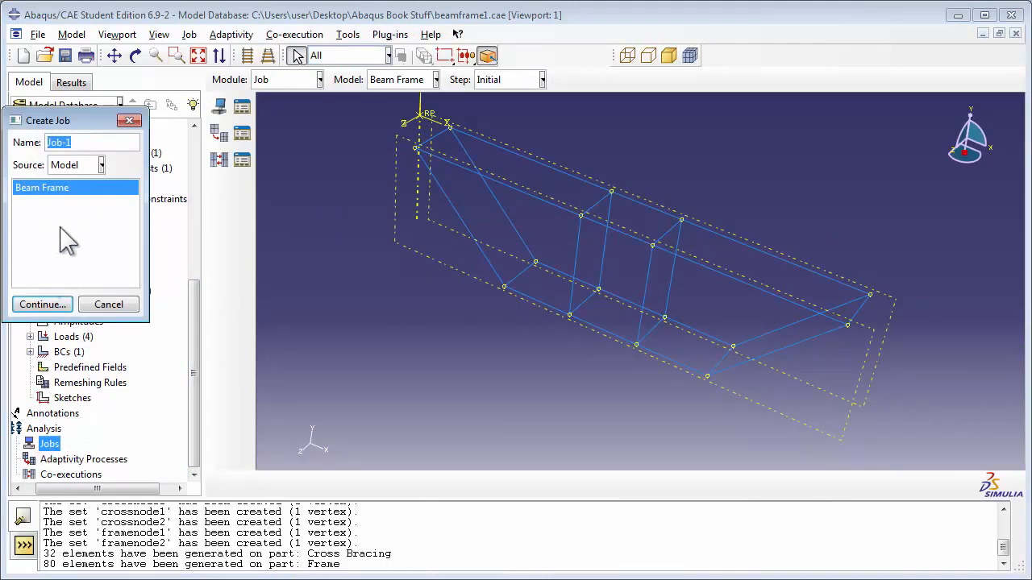
type("BeamFrameAna")
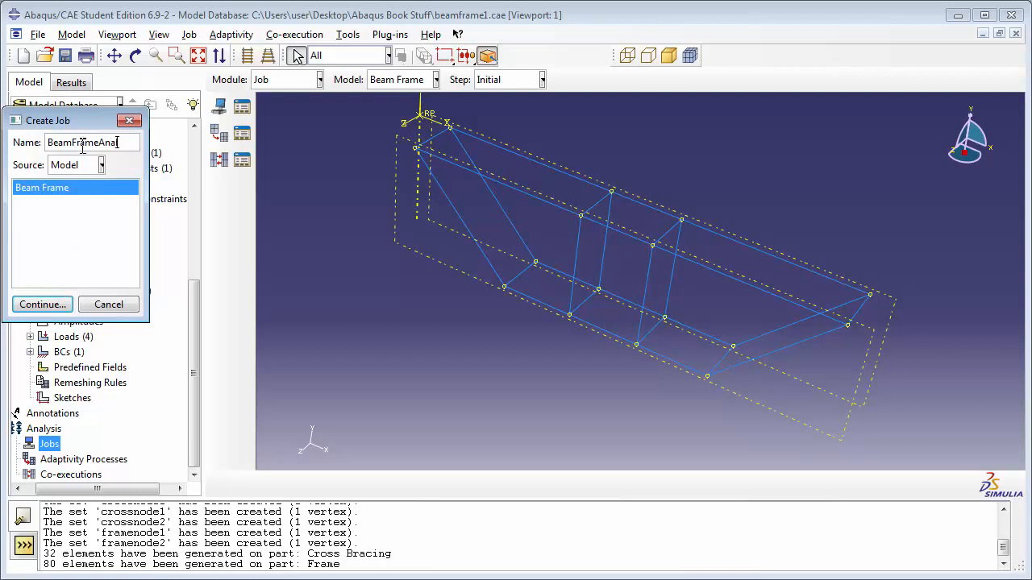
type("lysisJob")
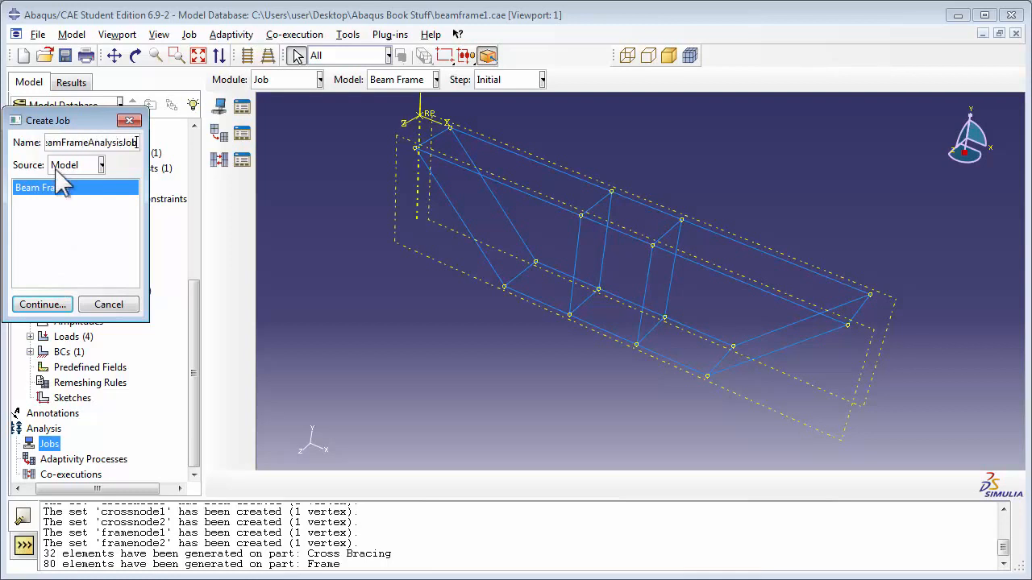
left_click(40, 300)
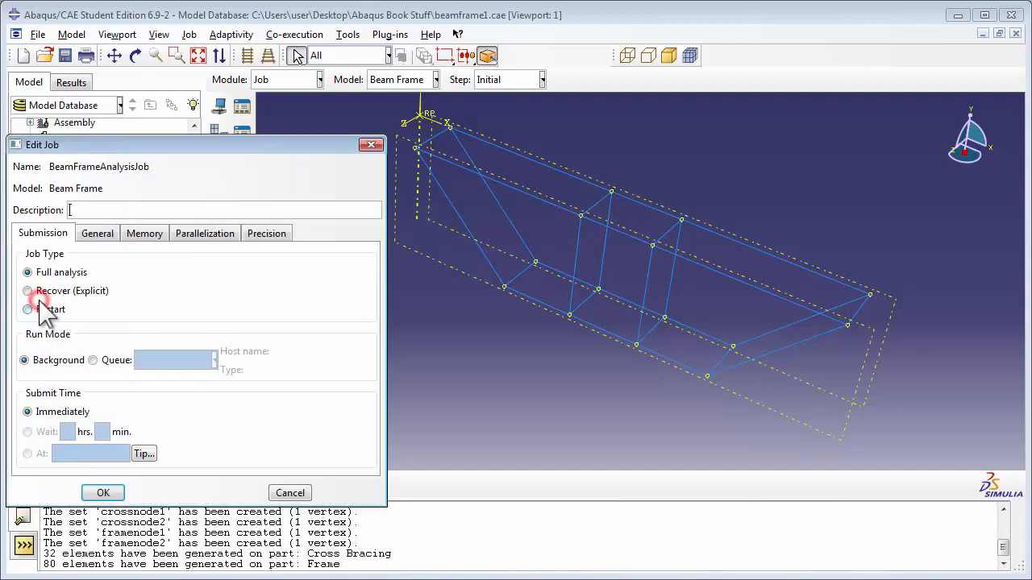
left_click(87, 210)
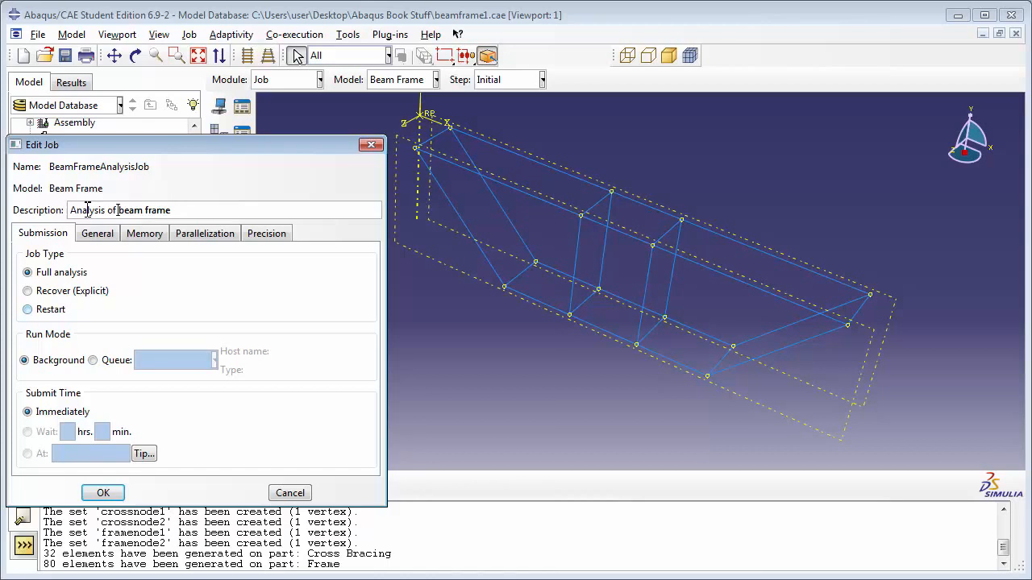
type("loaded")
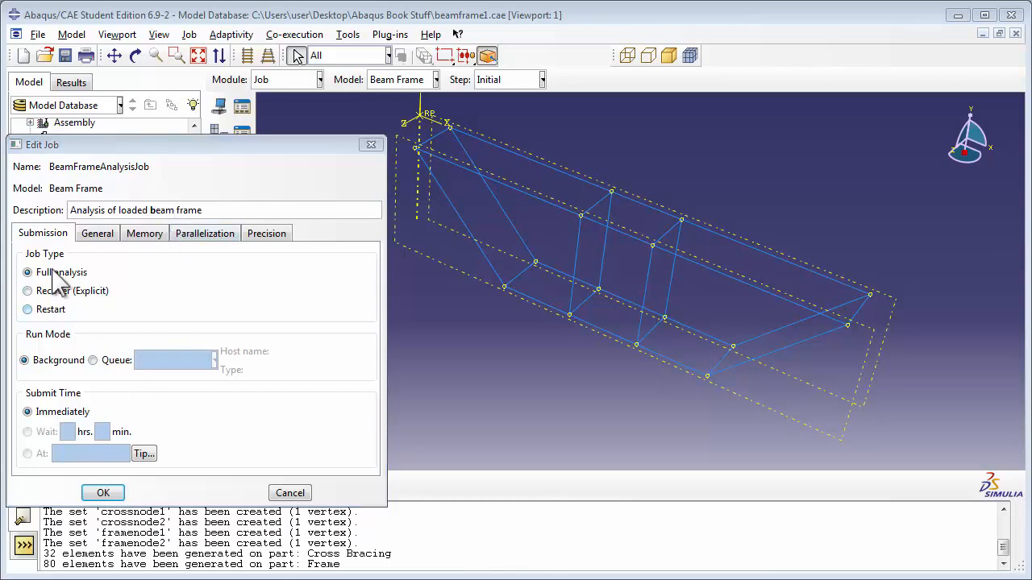
left_click(95, 494)
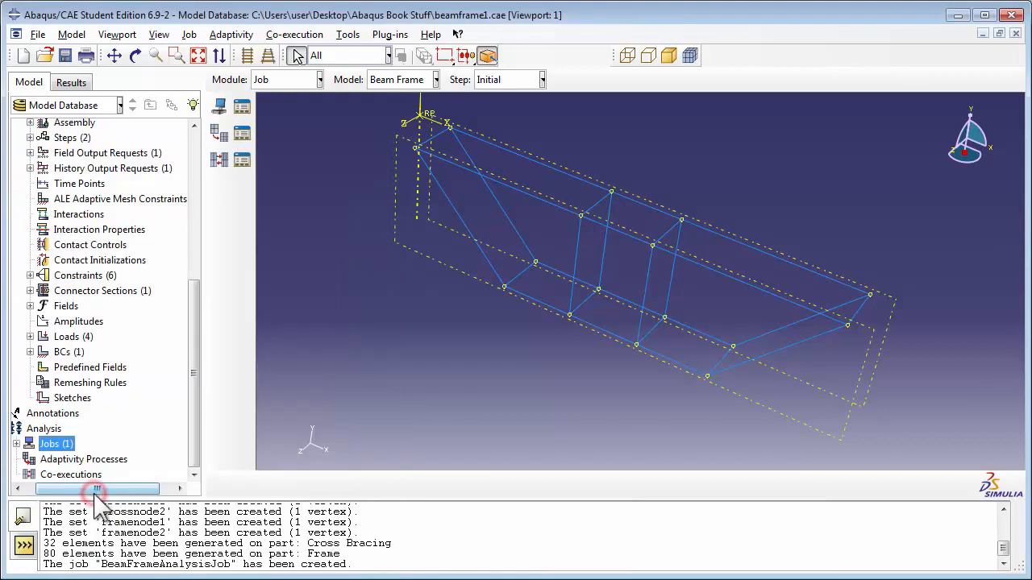
- Try to submit BeamFrameAnalysisJob for analysis, overwriting the existing job files
left_click(16, 443)
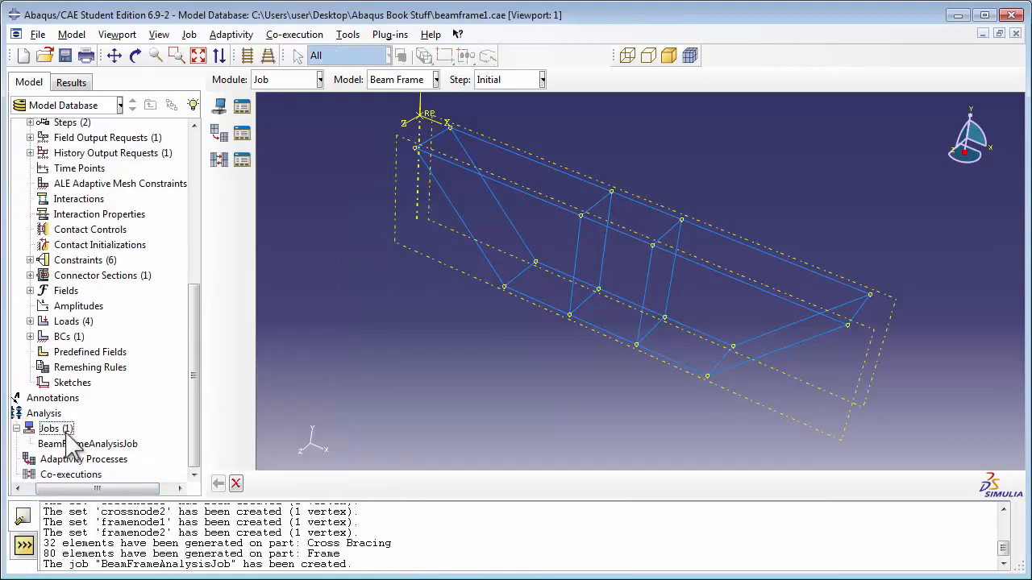
right_click(87, 443)
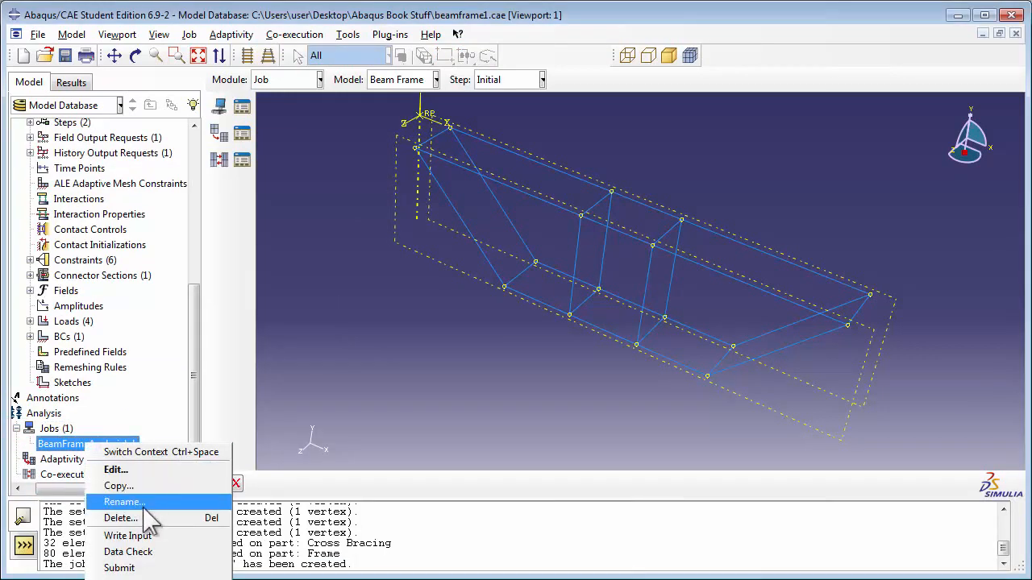
left_click(148, 566)
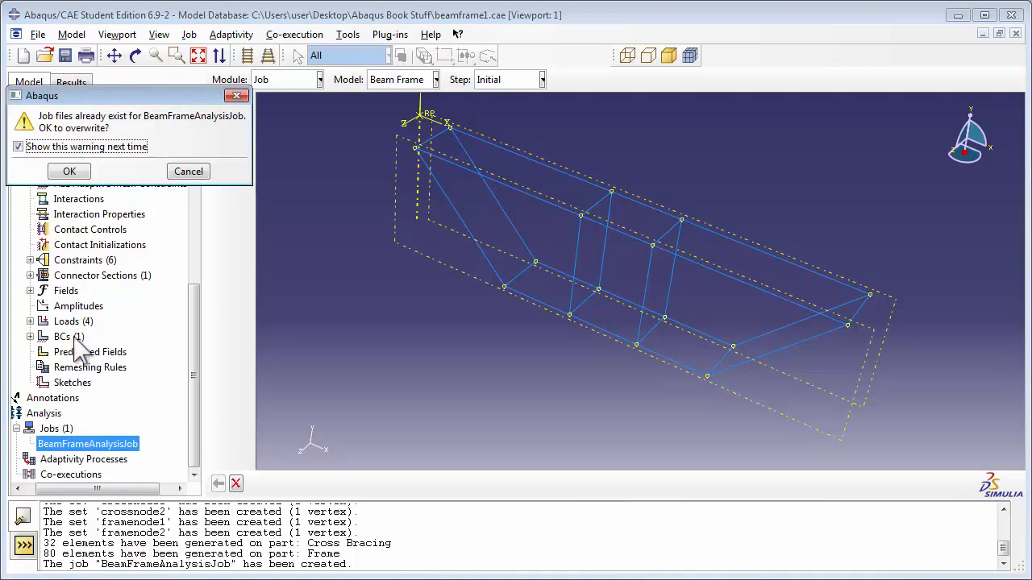
left_click(64, 171)
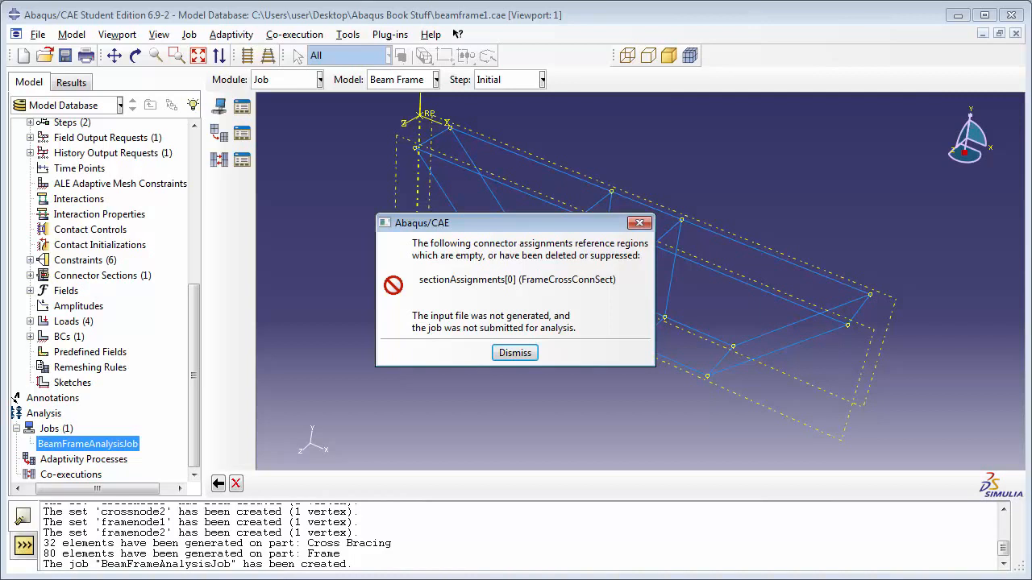
left_click(511, 350)
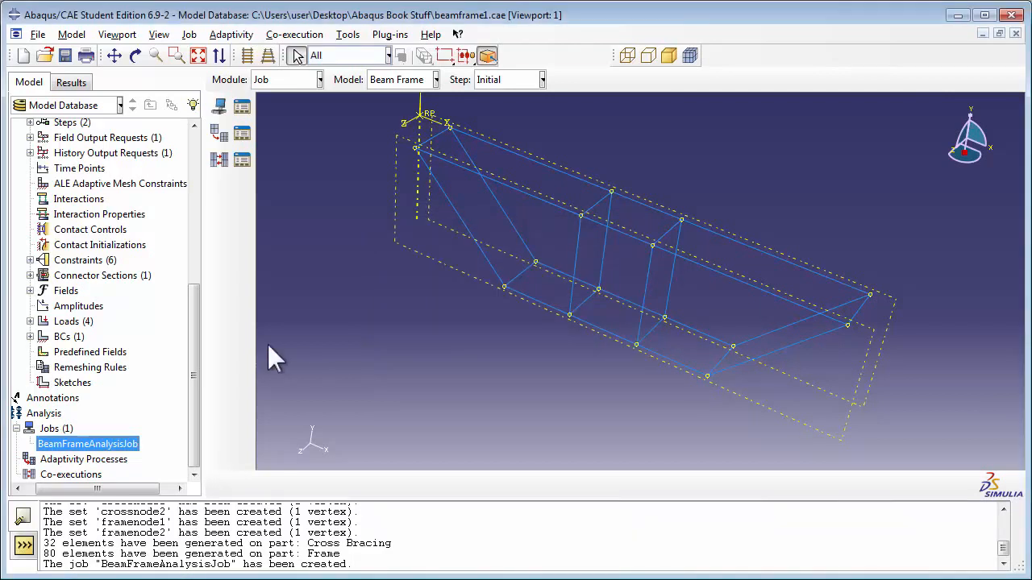
- Resume the suppressed Wire-1 feature in the assembly
left_click_drag(195, 357, 197, 315)
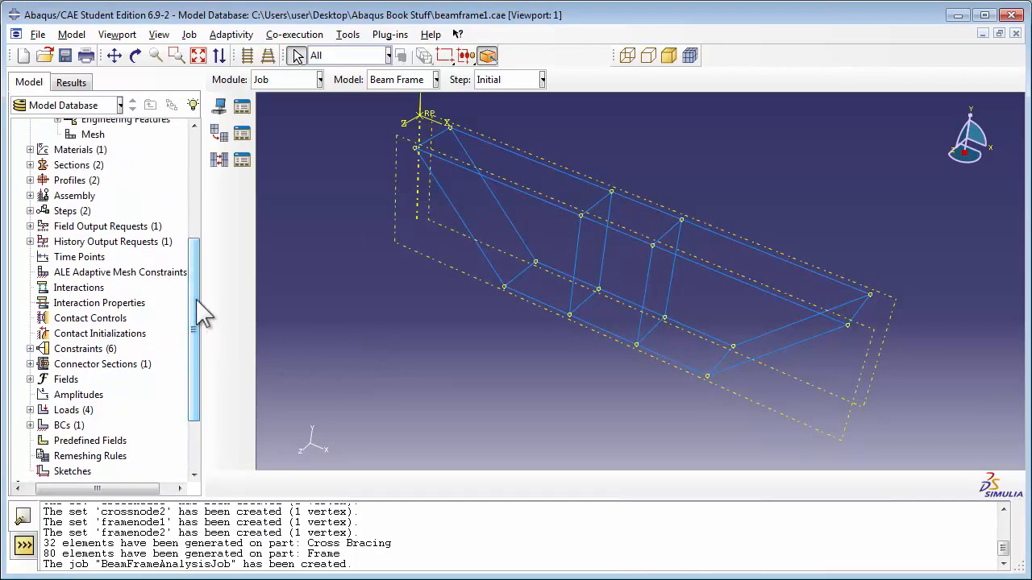
left_click(30, 196)
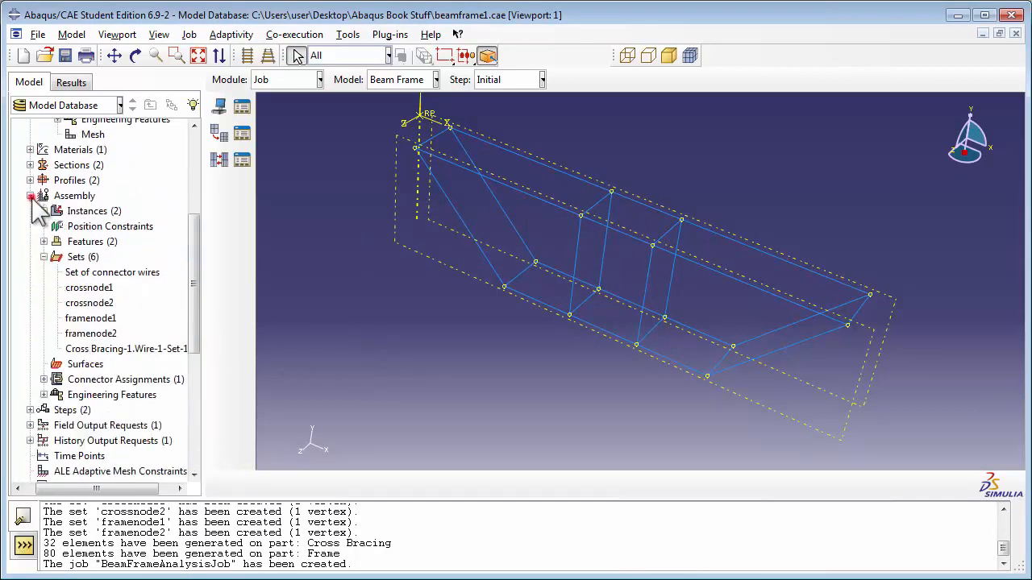
left_click(45, 256)
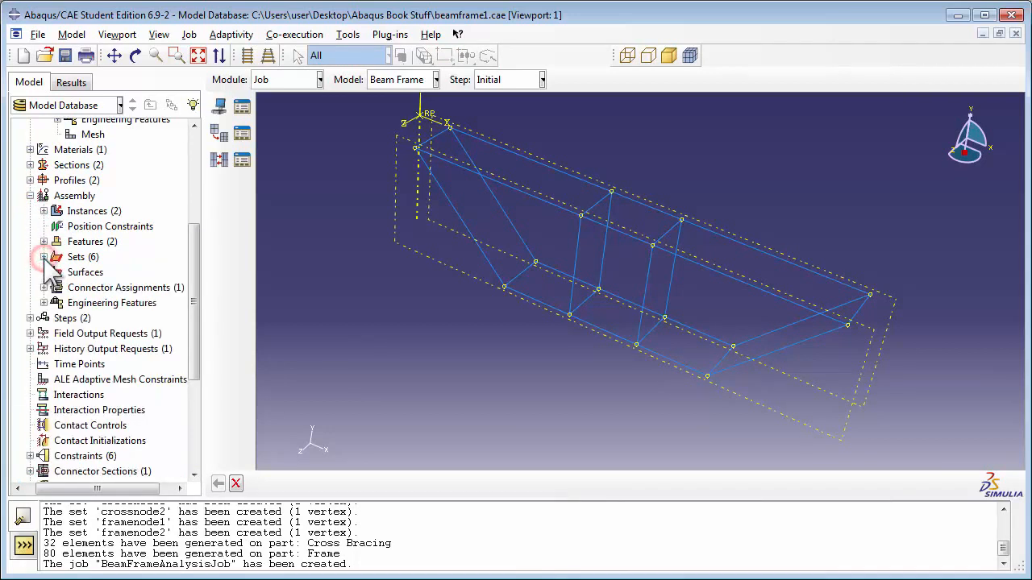
left_click(44, 241)
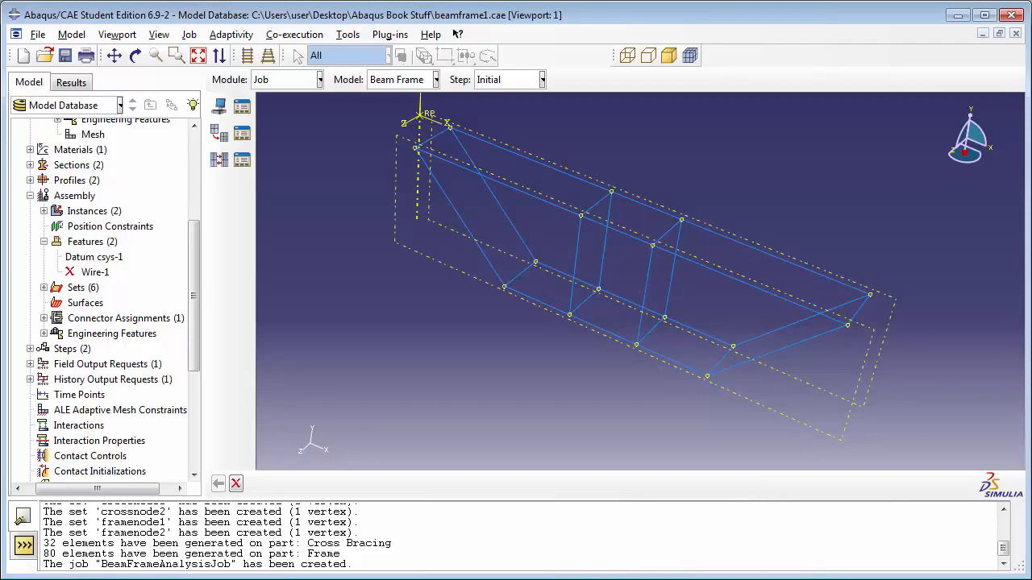
right_click(93, 272)
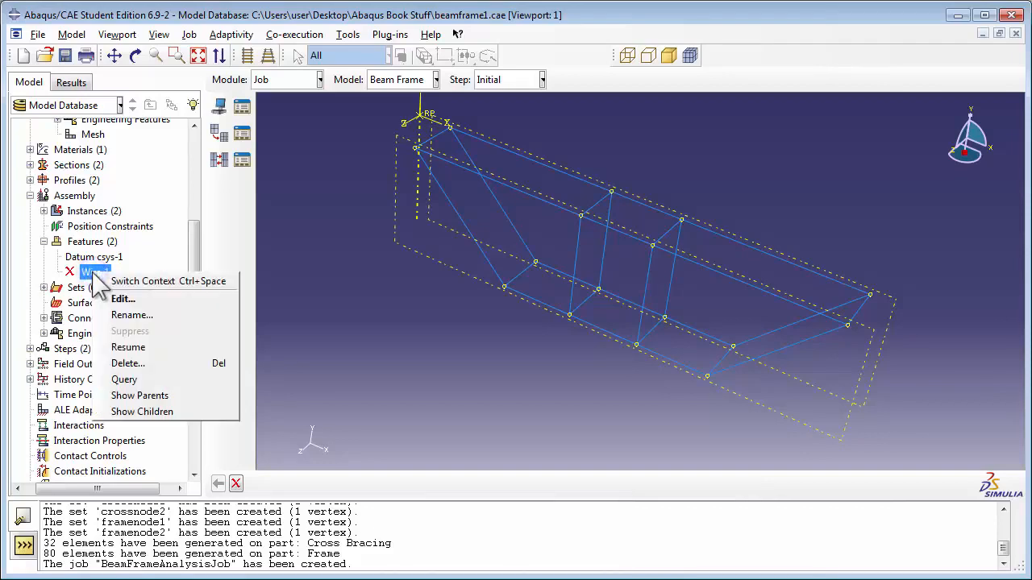
left_click(192, 348)
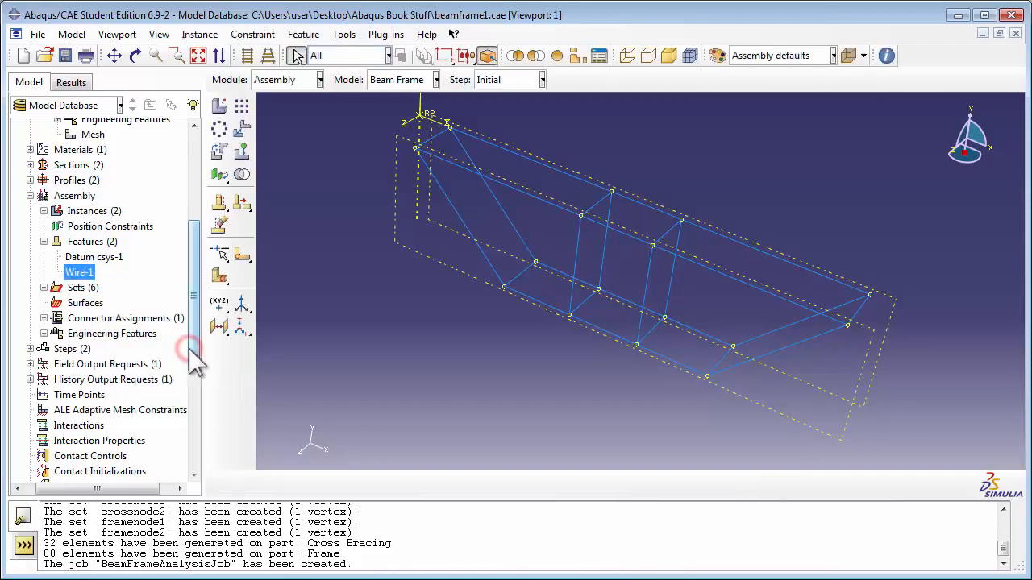
- Submit BeamFrameAnalysisJob for analysis, overwriting the existing job files
left_click_drag(197, 338, 200, 431)
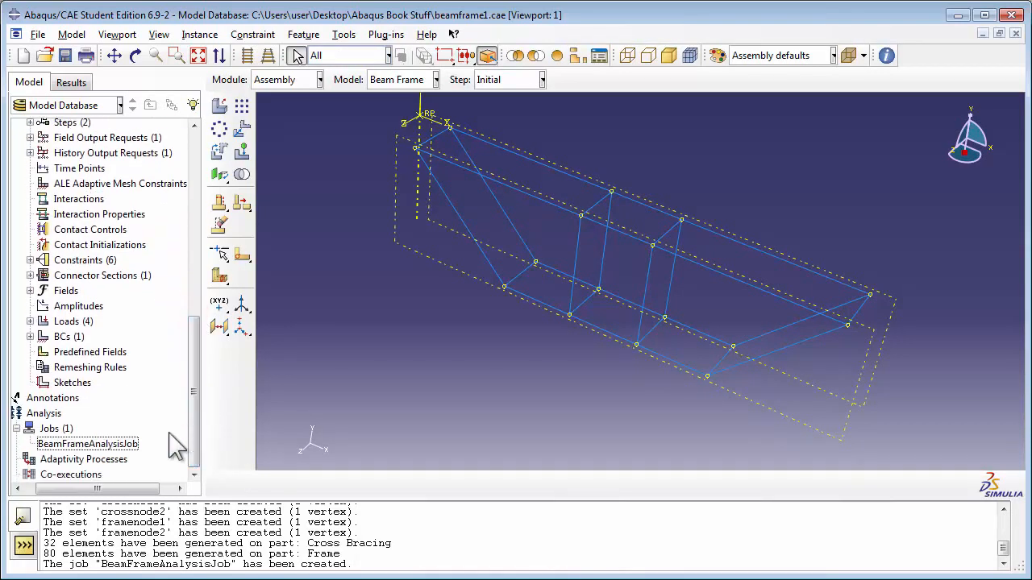
right_click(134, 443)
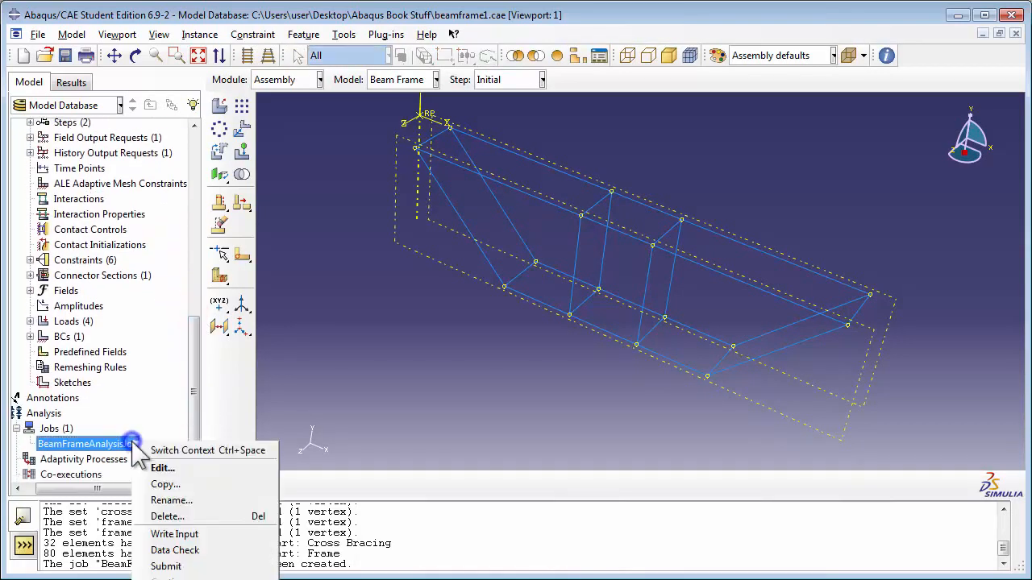
left_click(214, 563)
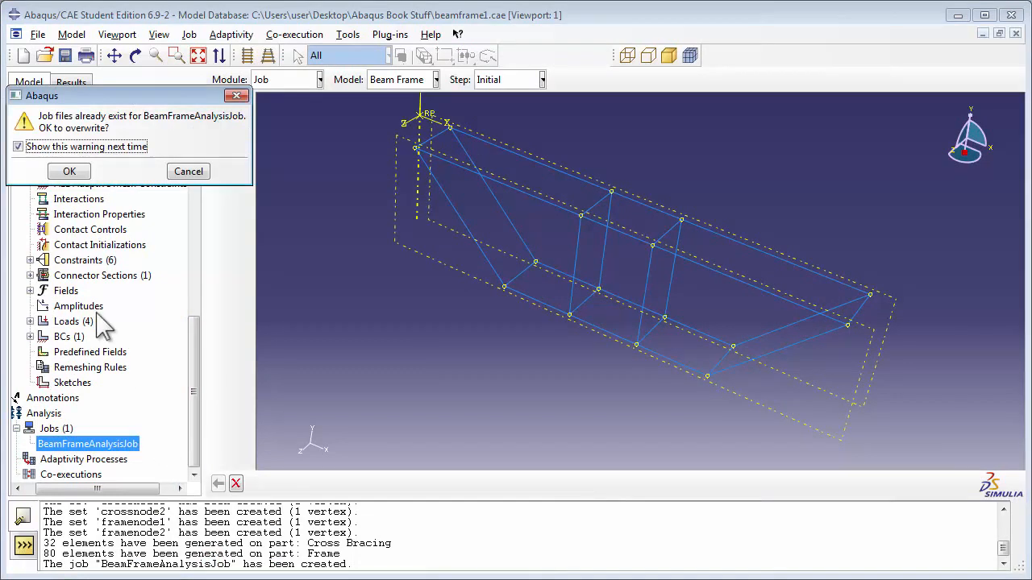
left_click(69, 172)
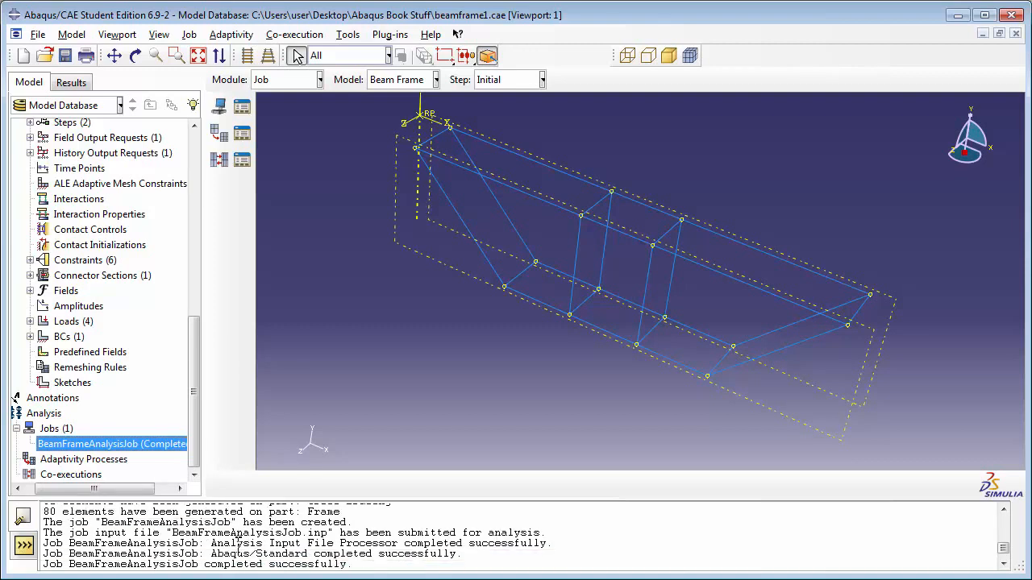
- Open the results of BeamFrameAnalysisJob and plot the deformed shape, returning to the undeformed shape
right_click(173, 446)
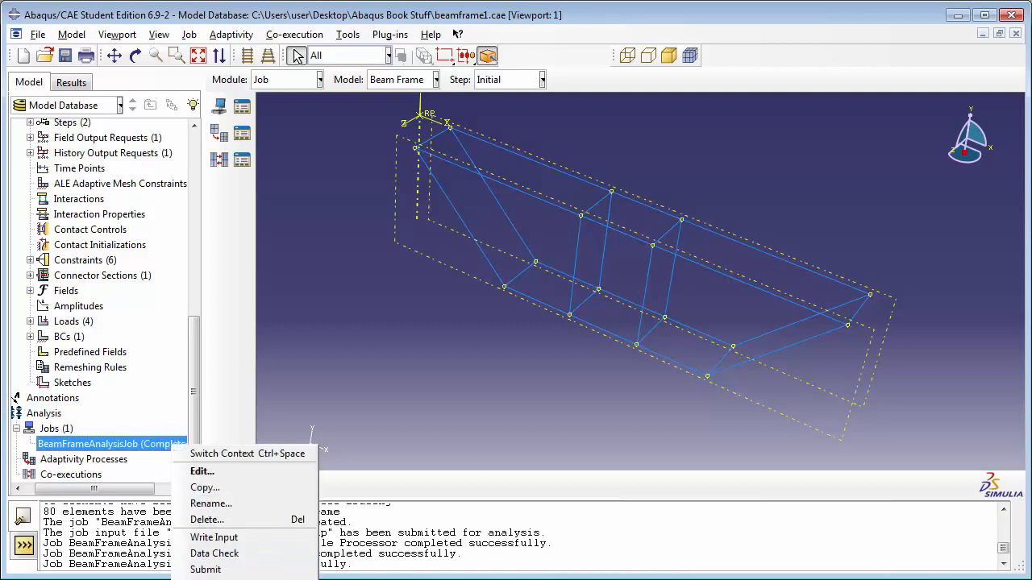
left_click(207, 579)
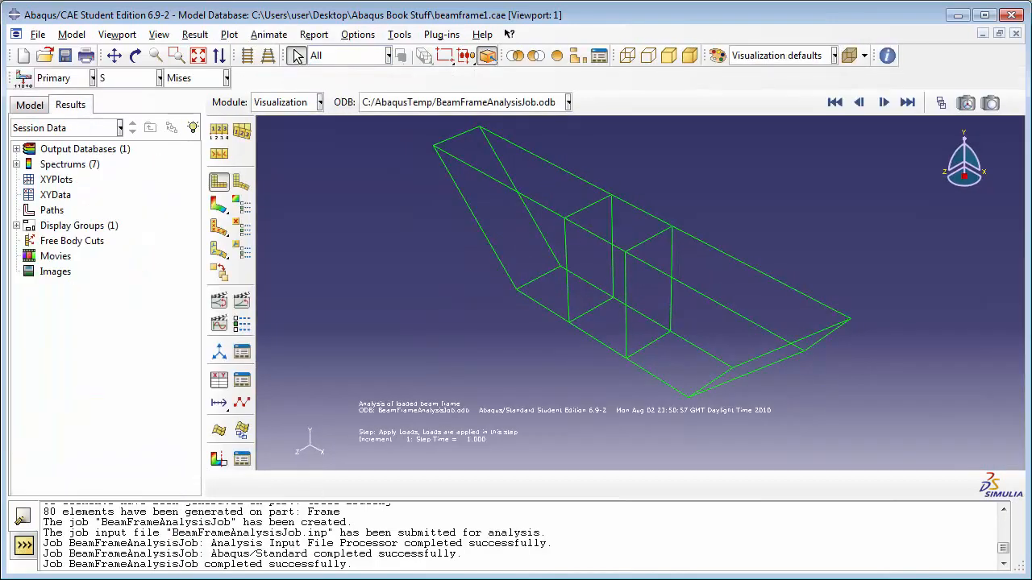
left_click(241, 184)
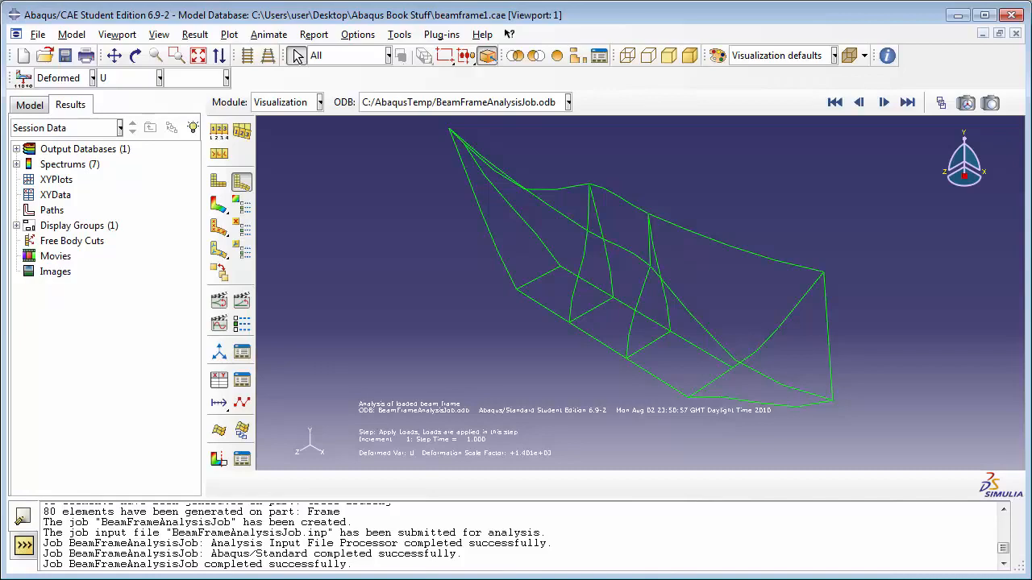
left_click(219, 183)
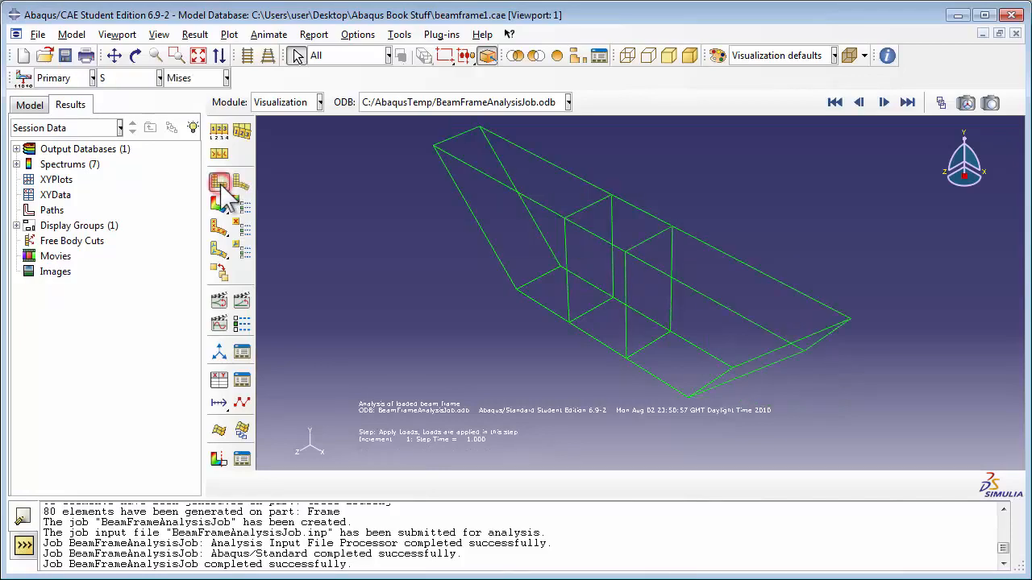